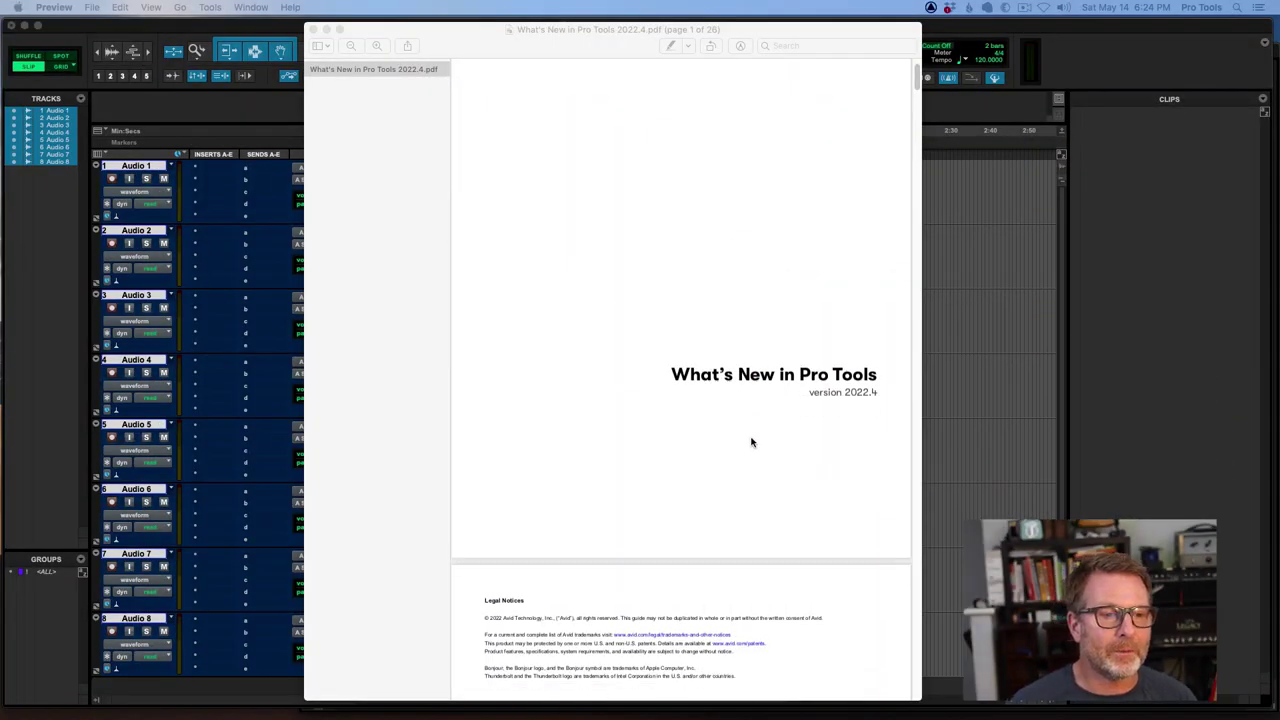
Step: Scroll the PDF past the Legal Notices page to the Contents page listing 2022.4 features
scroll(751, 440, down, 2)
scroll(751, 442, down, 2)
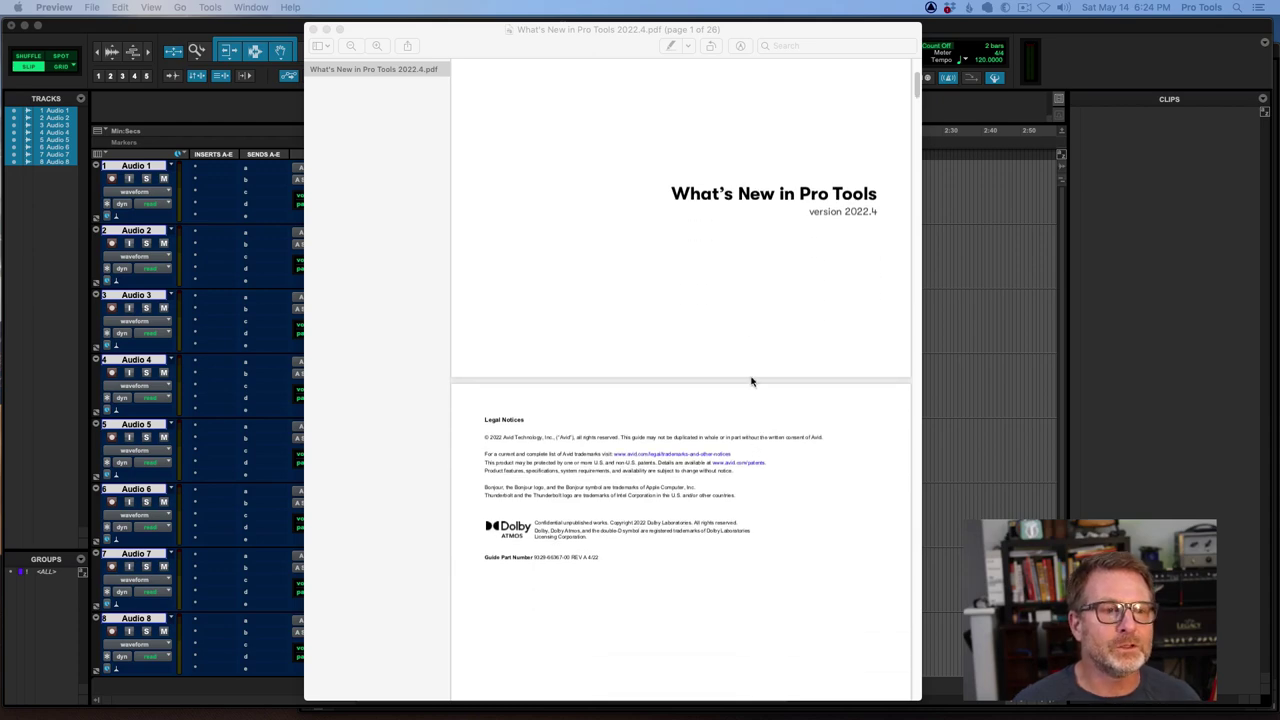
scroll(766, 281, down, 4)
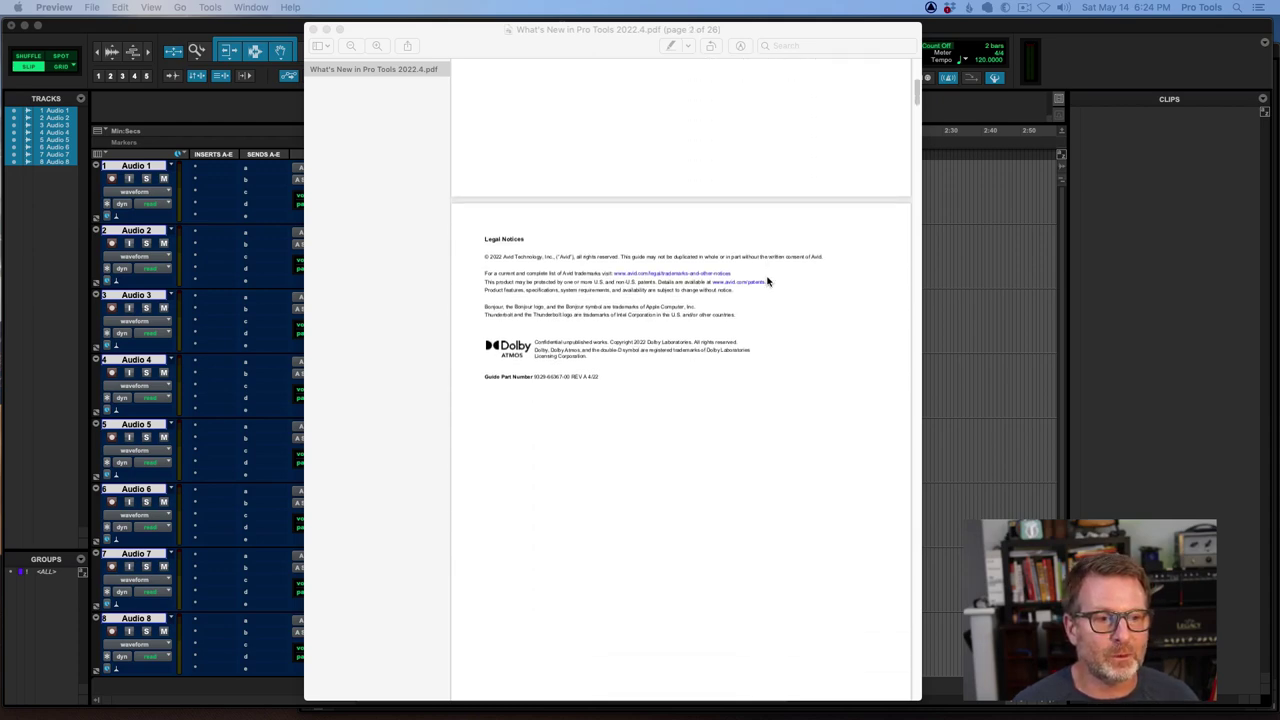
scroll(767, 281, down, 15)
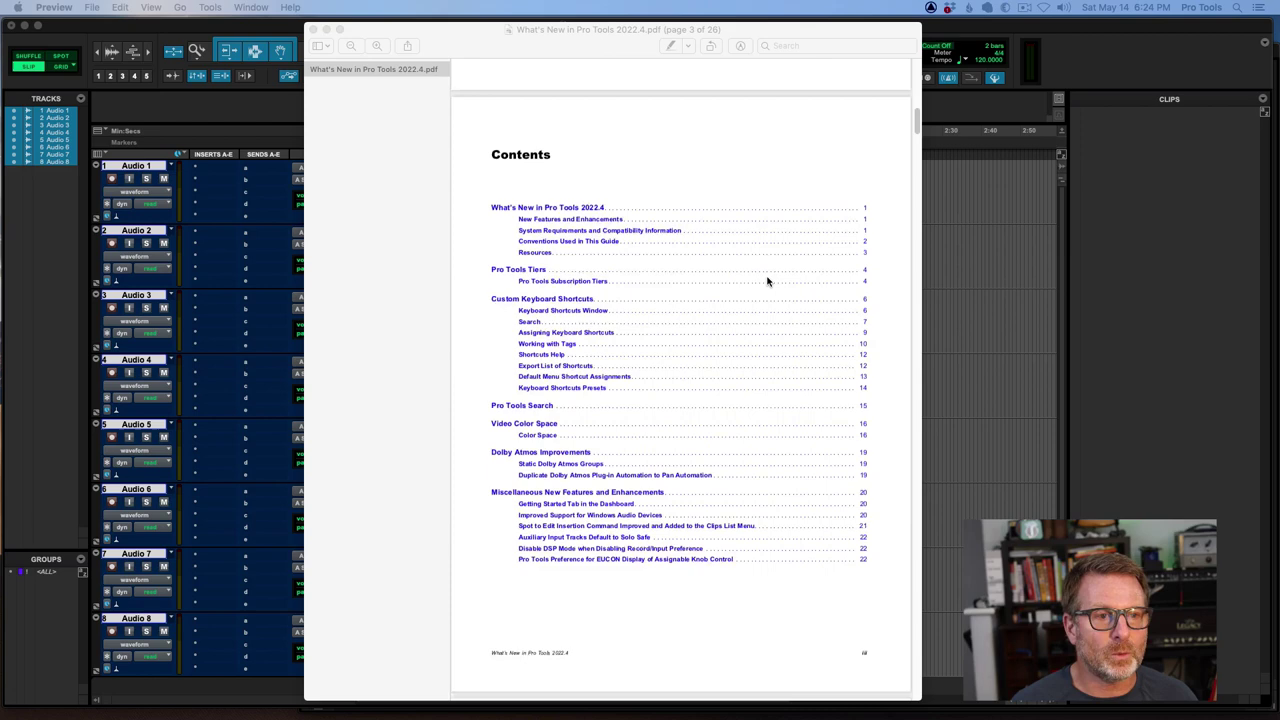
scroll(767, 281, down, 4)
scroll(767, 281, up, 1)
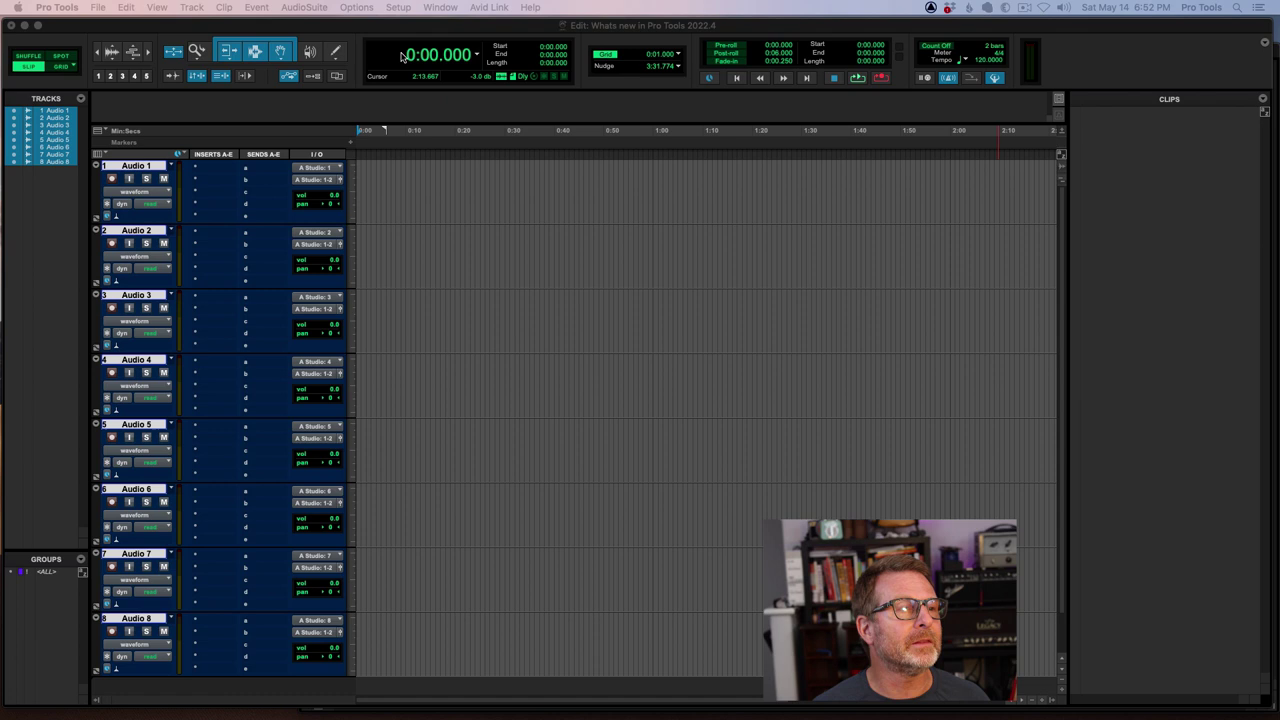
Step: Make the eight-track Pro Tools session window active and show the Setup menu
click(401, 29)
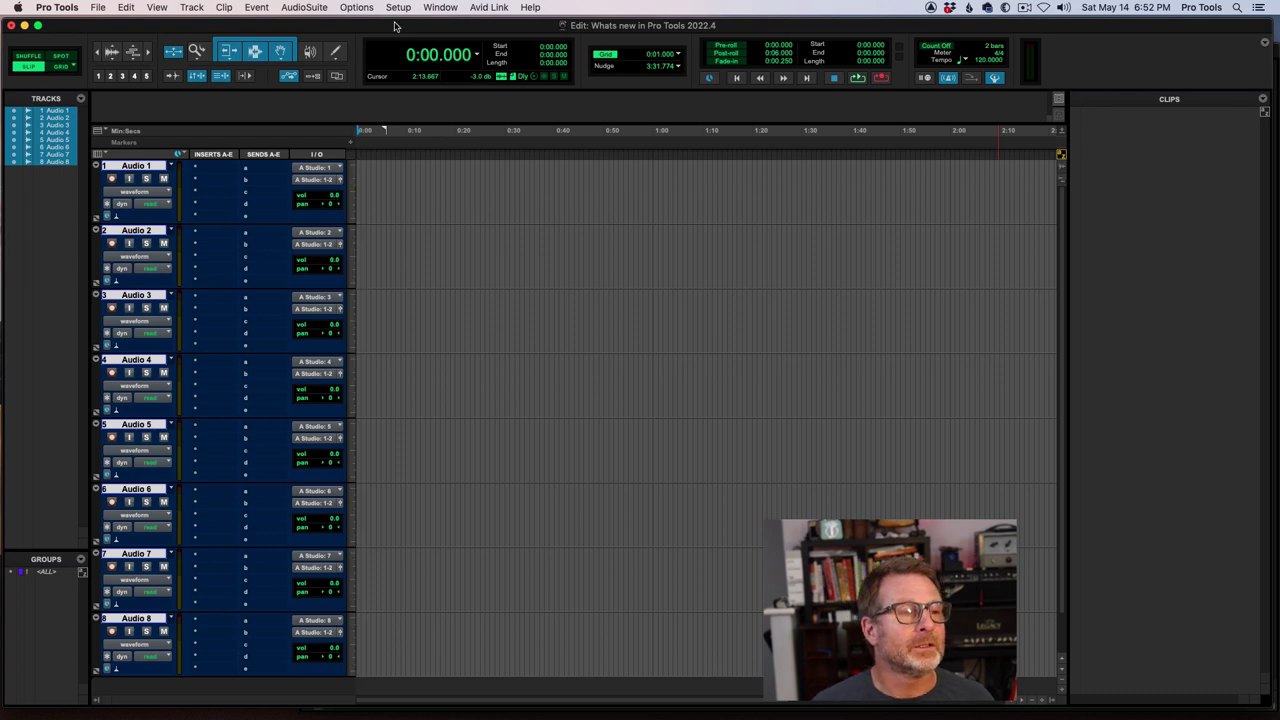
click(401, 9)
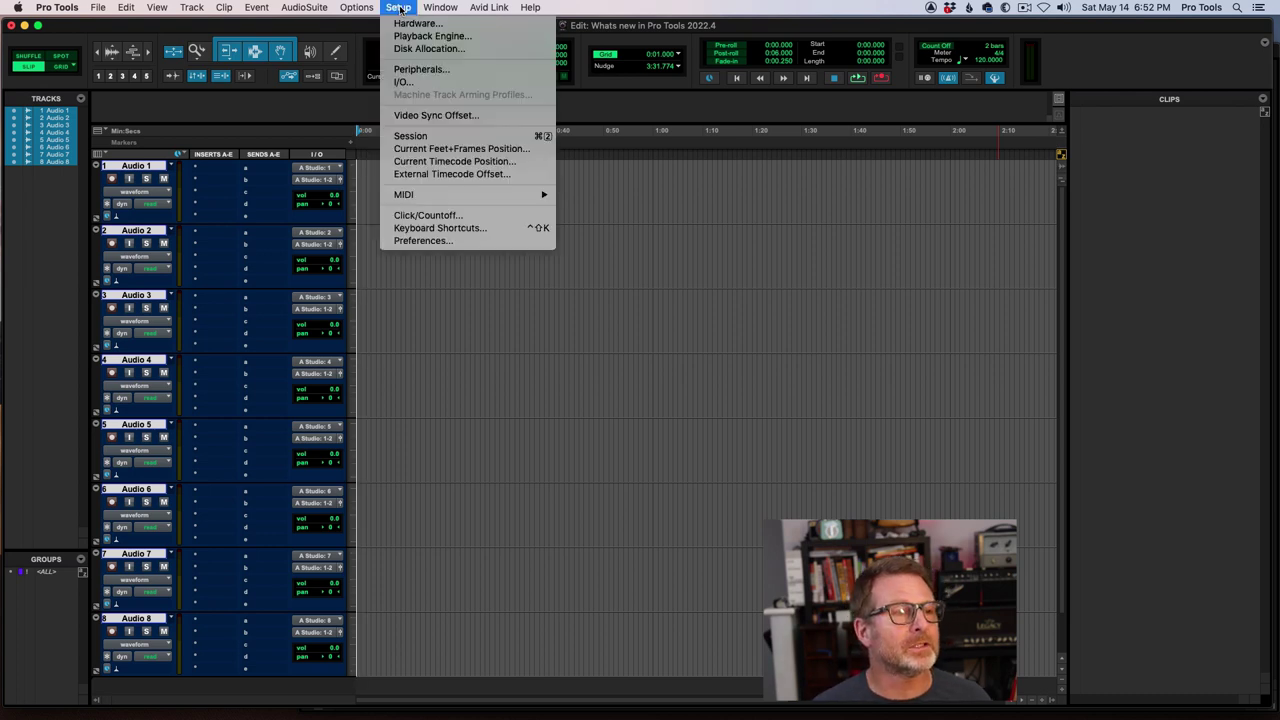
Step: Open Keyboard Shortcuts and scroll through the command list under the factory default preset
click(474, 229)
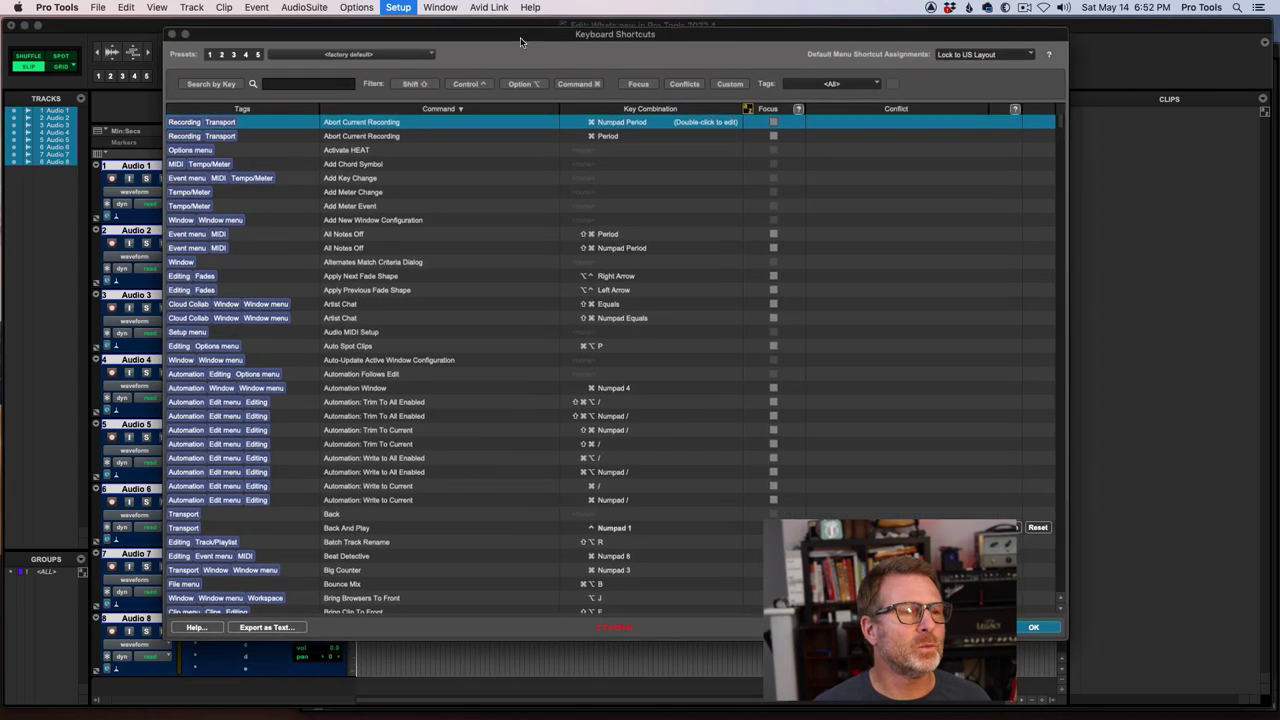
drag(520, 37, 512, 38)
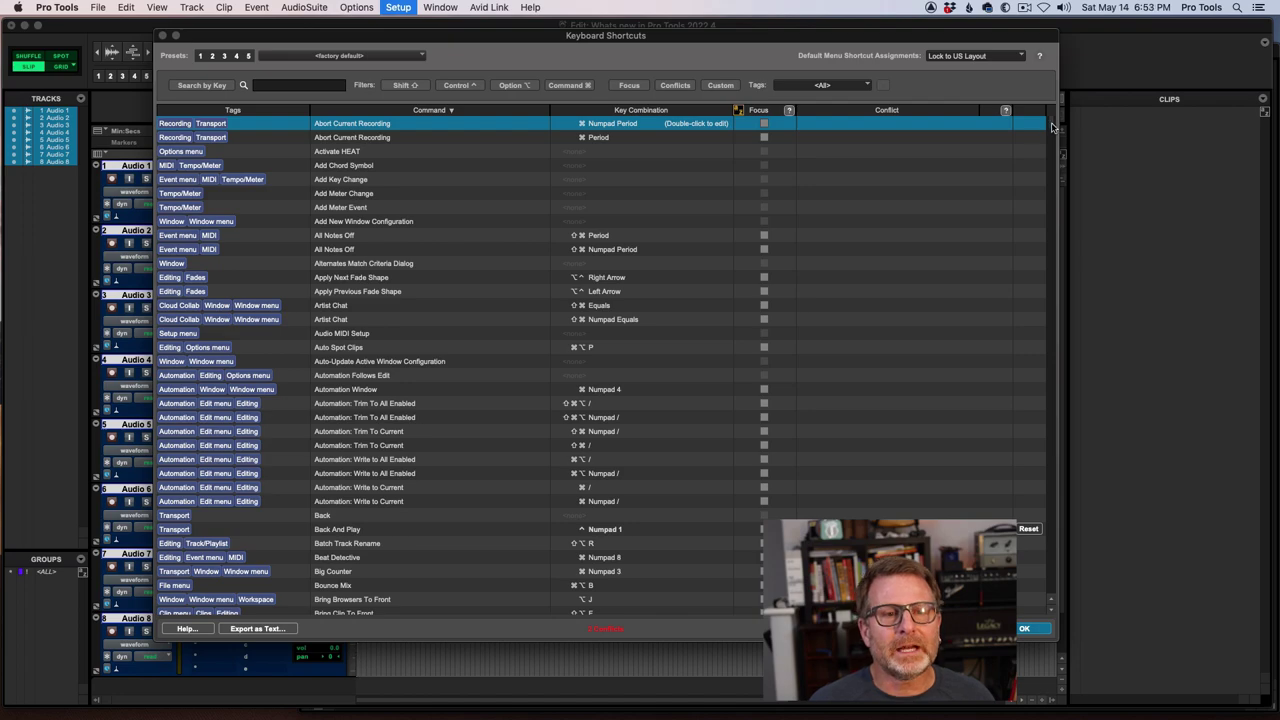
scroll(1052, 130, down, 3)
mouse_move(1052, 130)
mouse_down()
mouse_move(1043, 516)
mouse_move(1060, 272)
mouse_move(1053, 113)
mouse_up()
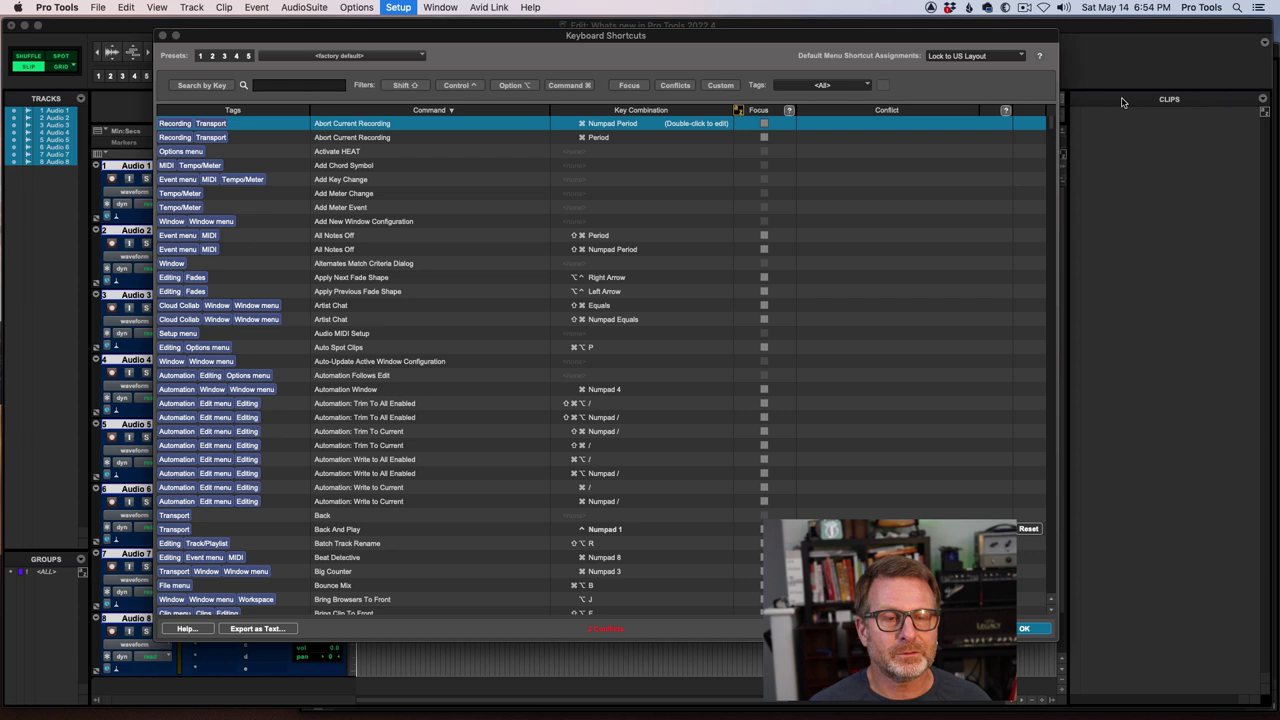
drag(1007, 34, 1010, 42)
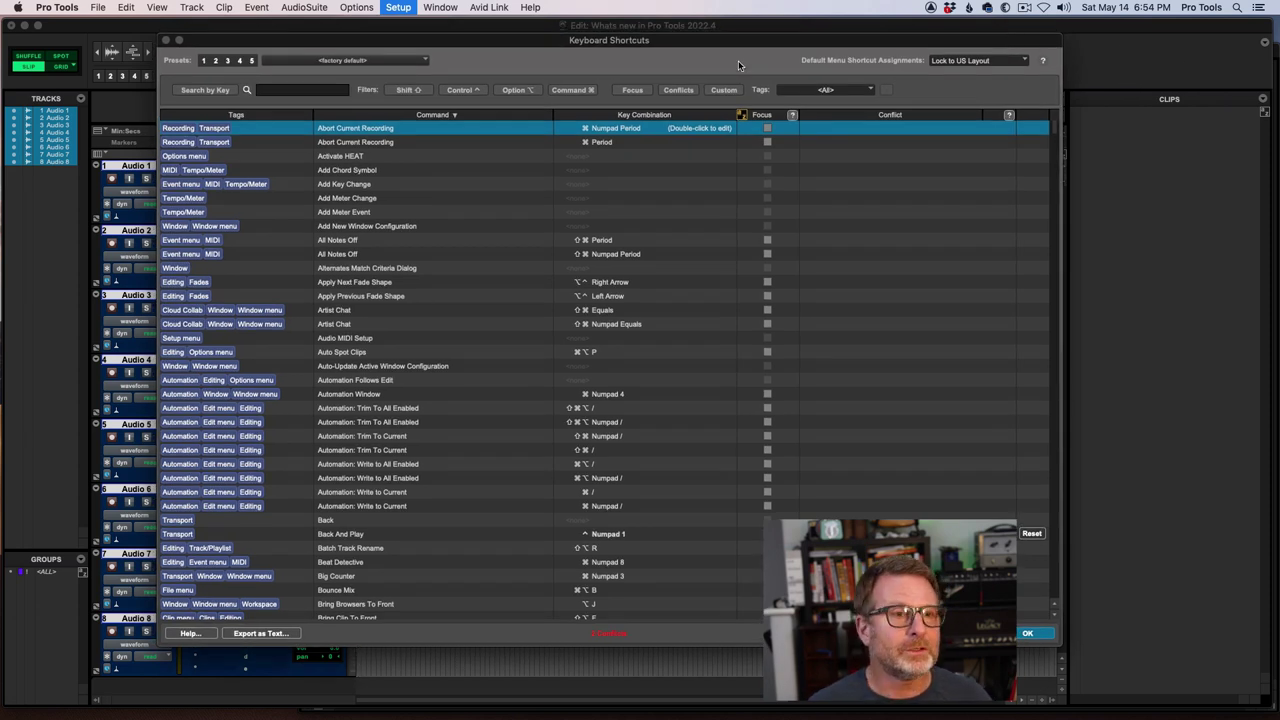
Step: Close the shortcuts list and set Custom Shuttle Lock Speed to 150 in Operation preferences
key(Return)
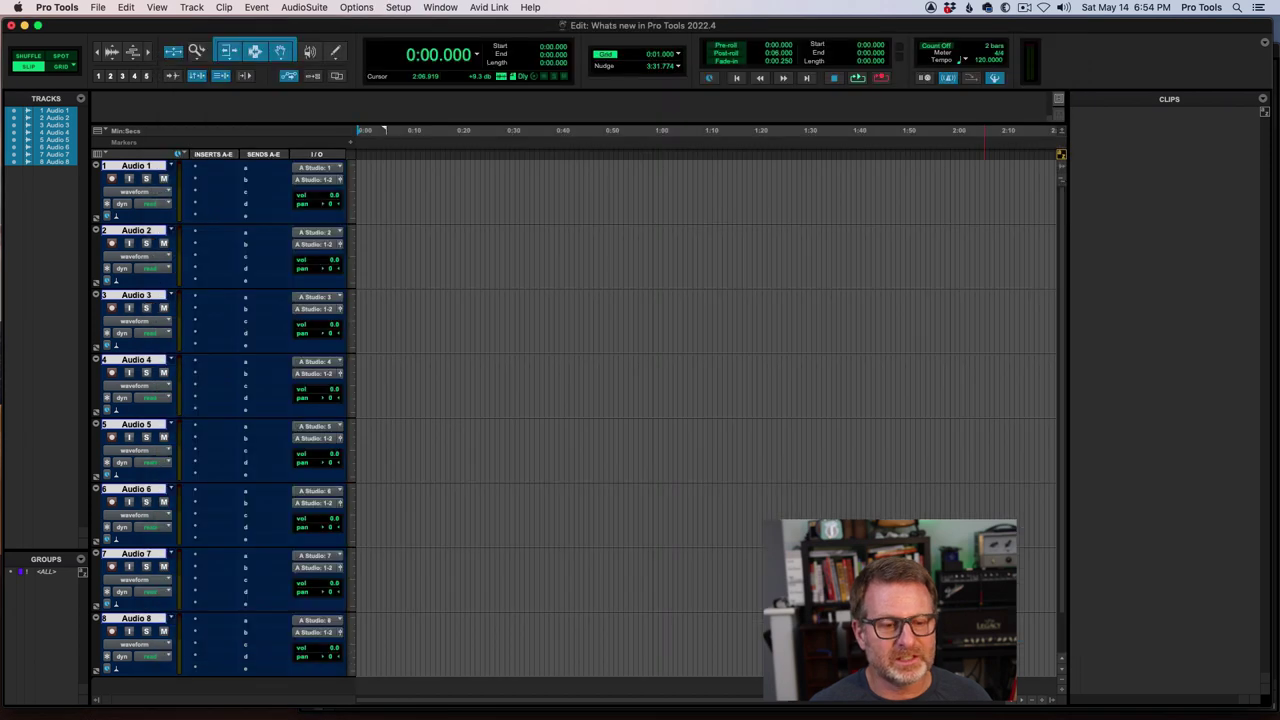
click(399, 8)
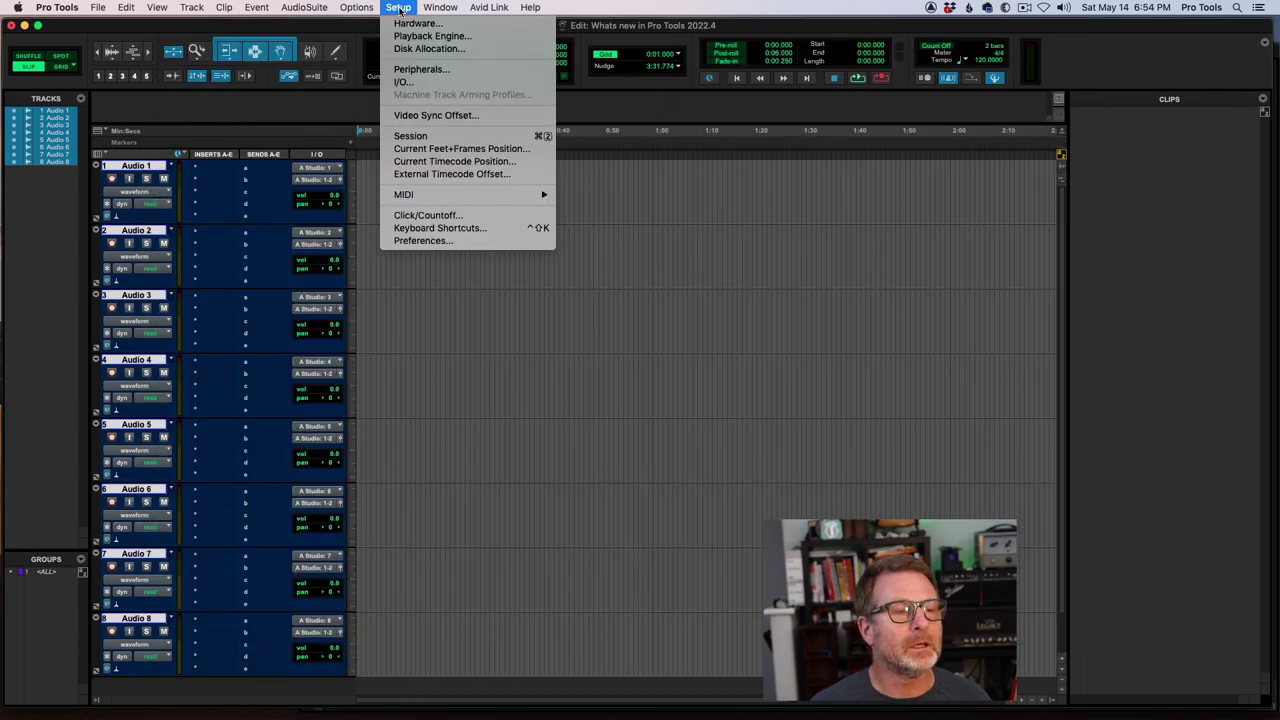
click(432, 242)
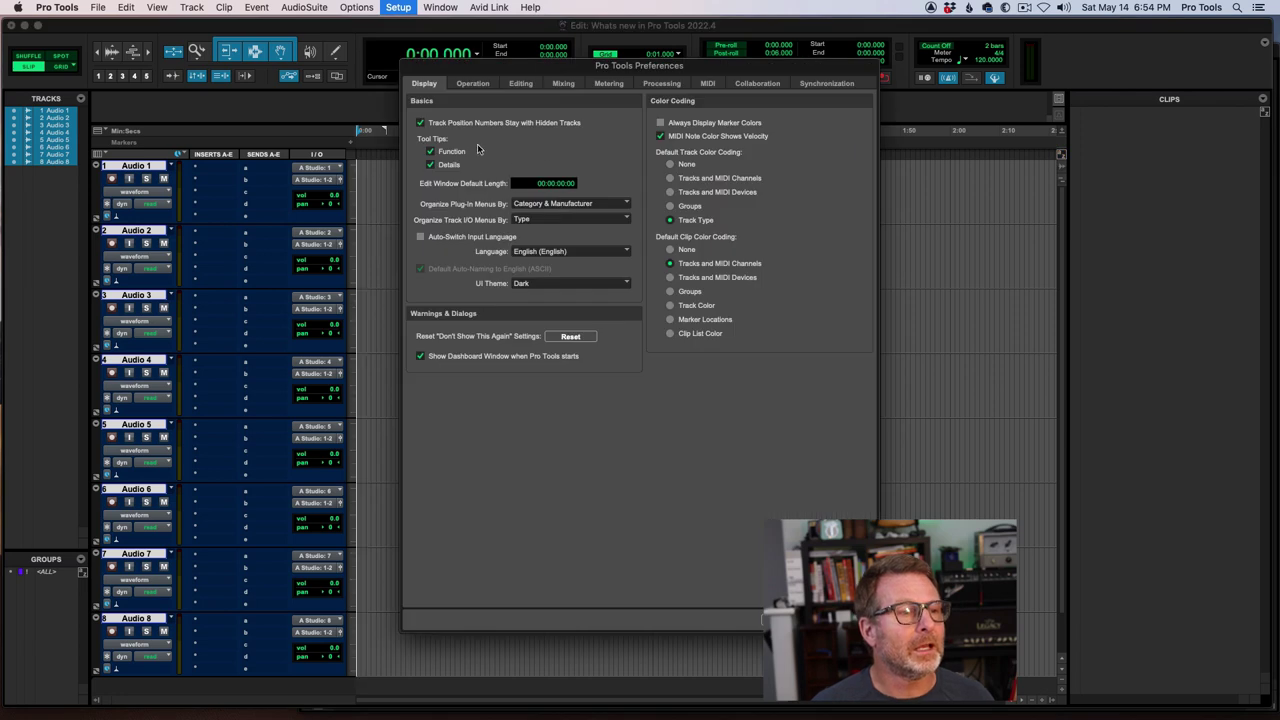
click(473, 83)
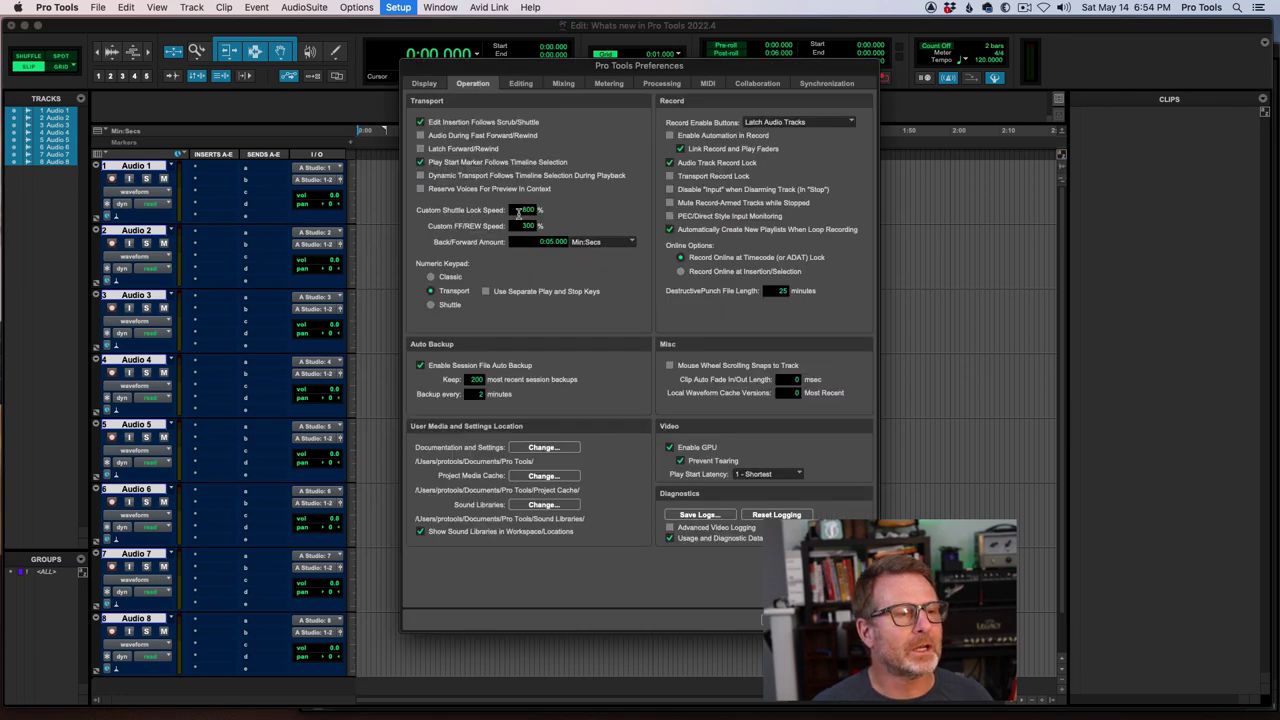
click(527, 210)
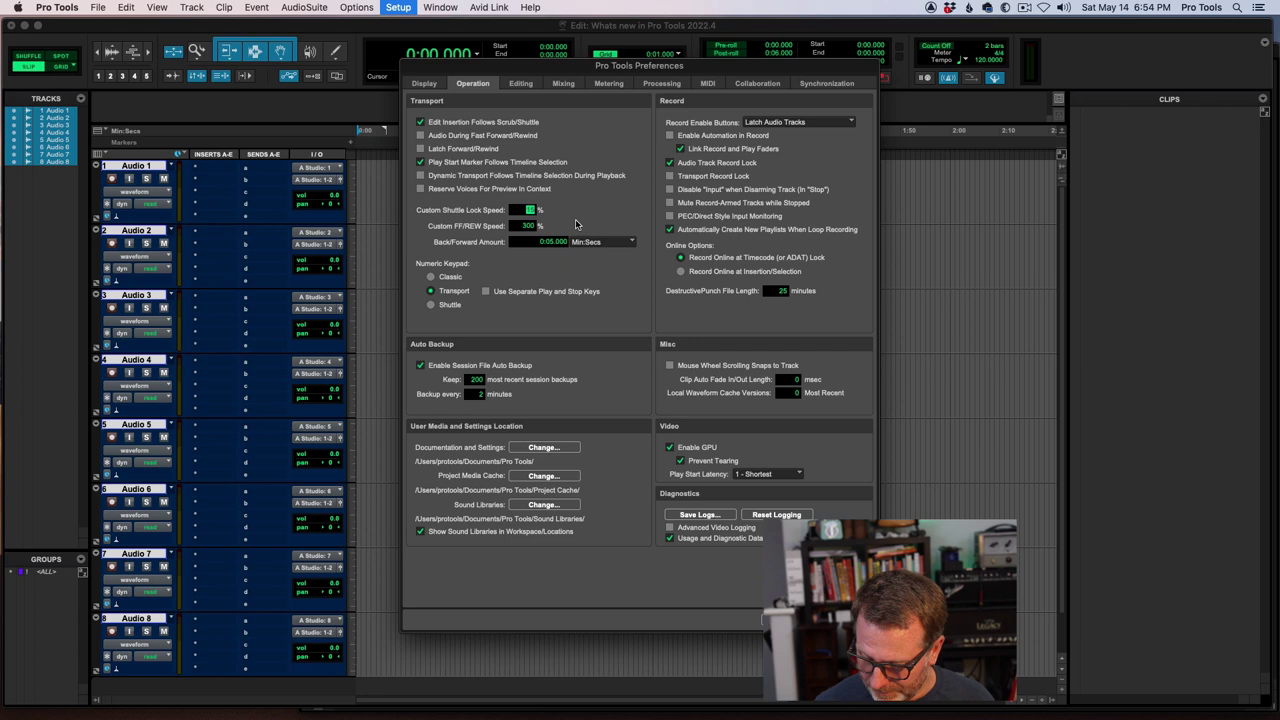
text(150)
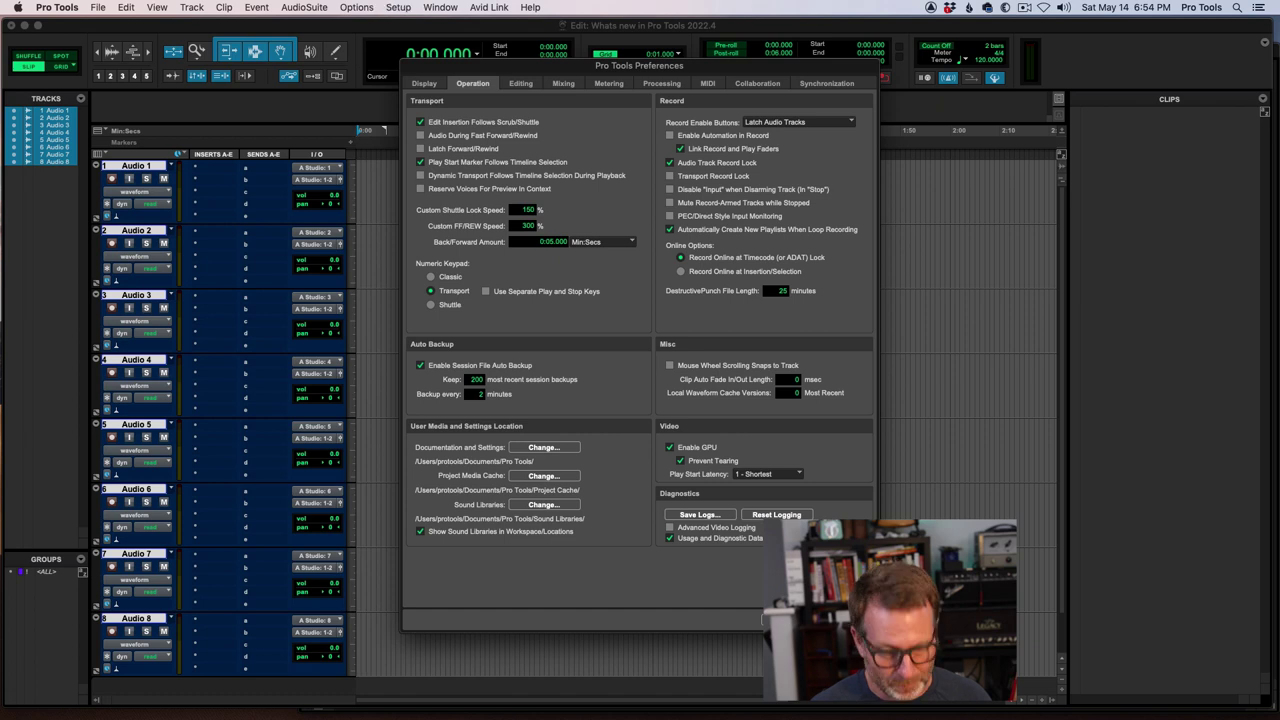
key(Return)
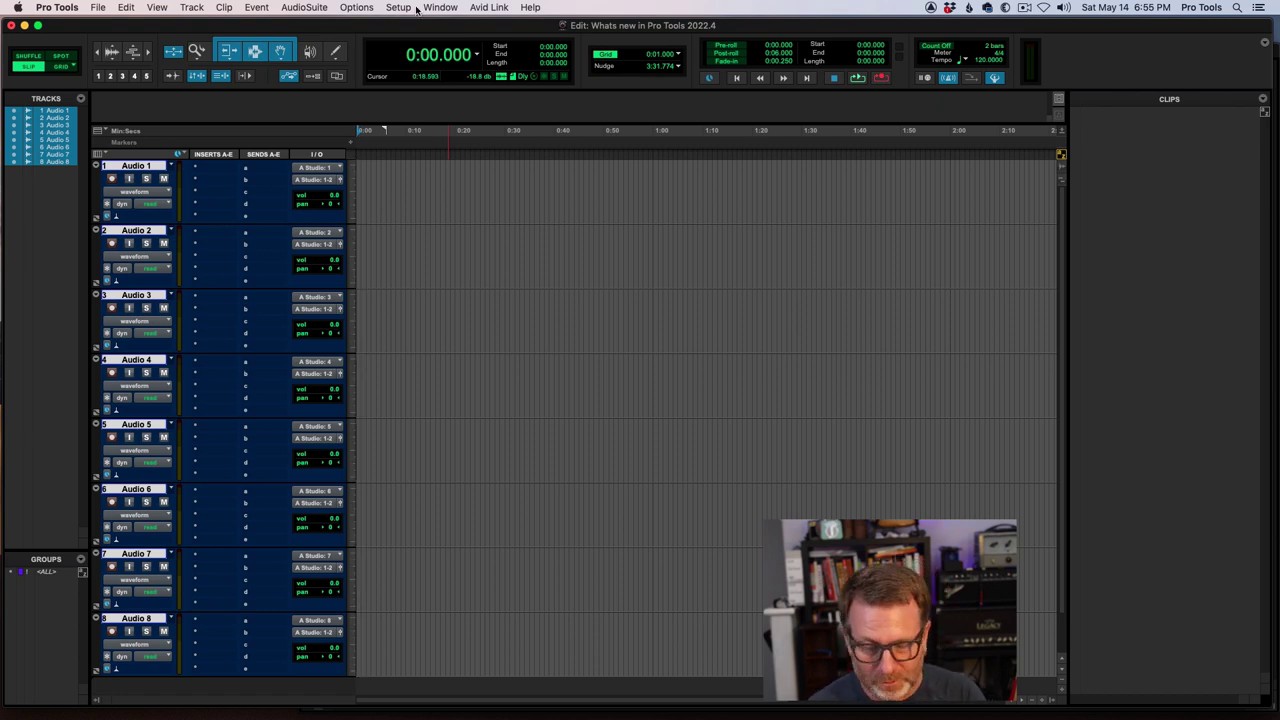
Step: Open Keyboard Shortcuts and search the command list for 'shuttle'
click(401, 10)
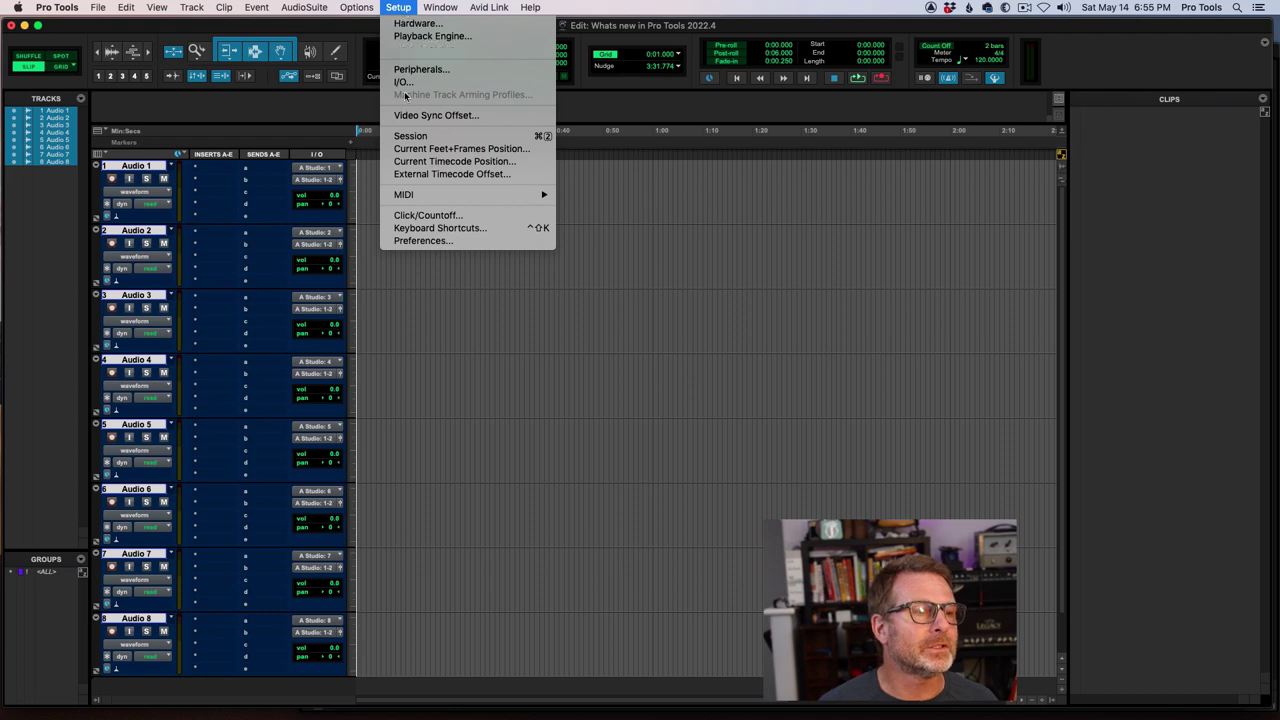
click(413, 228)
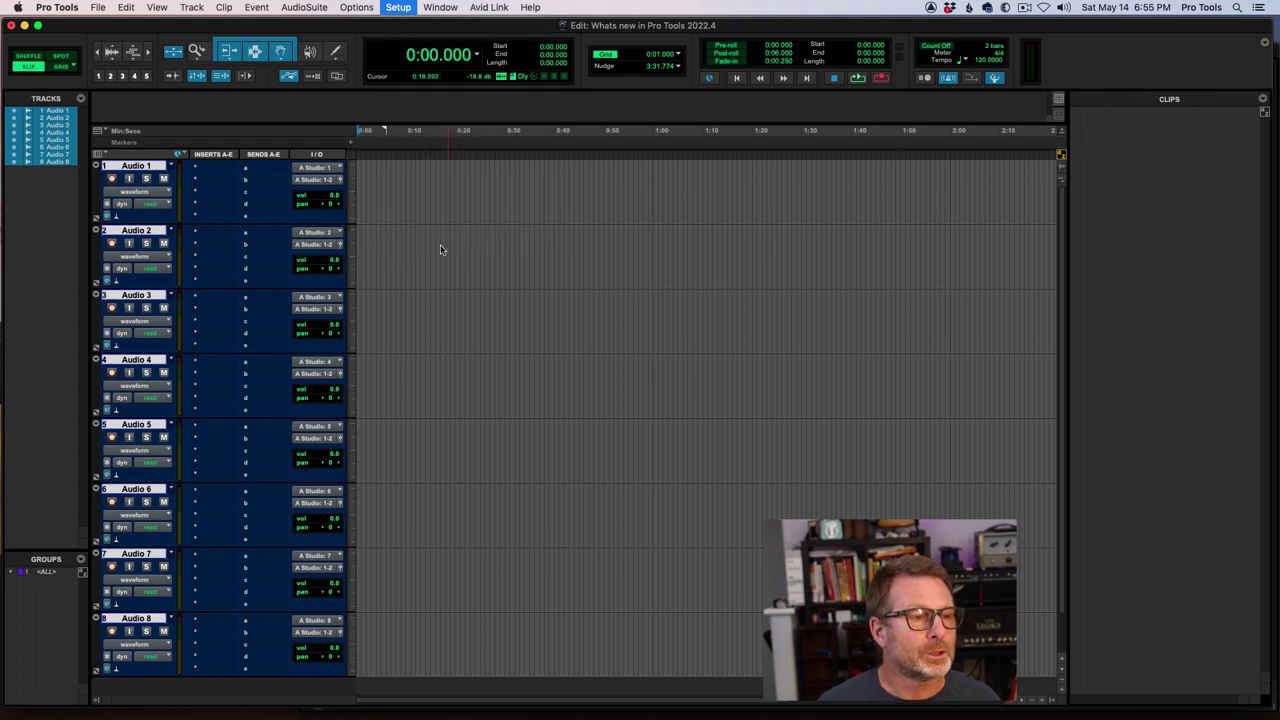
click(289, 89)
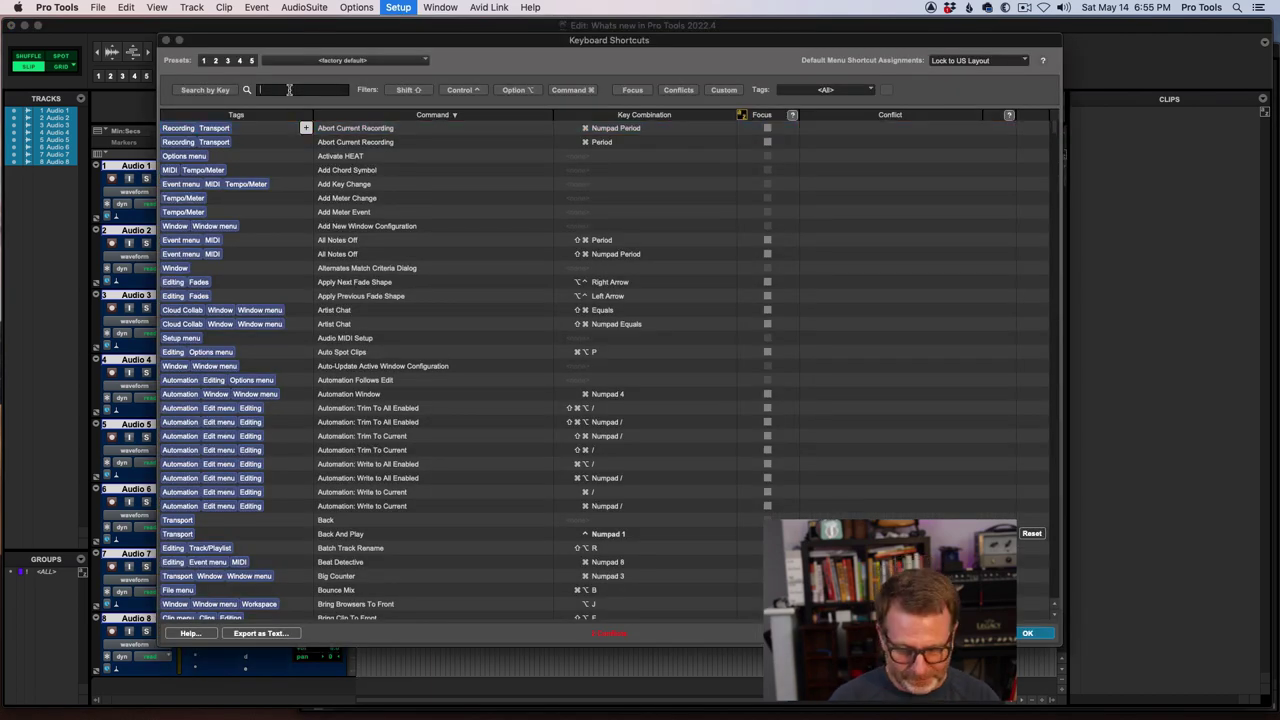
text(shu)
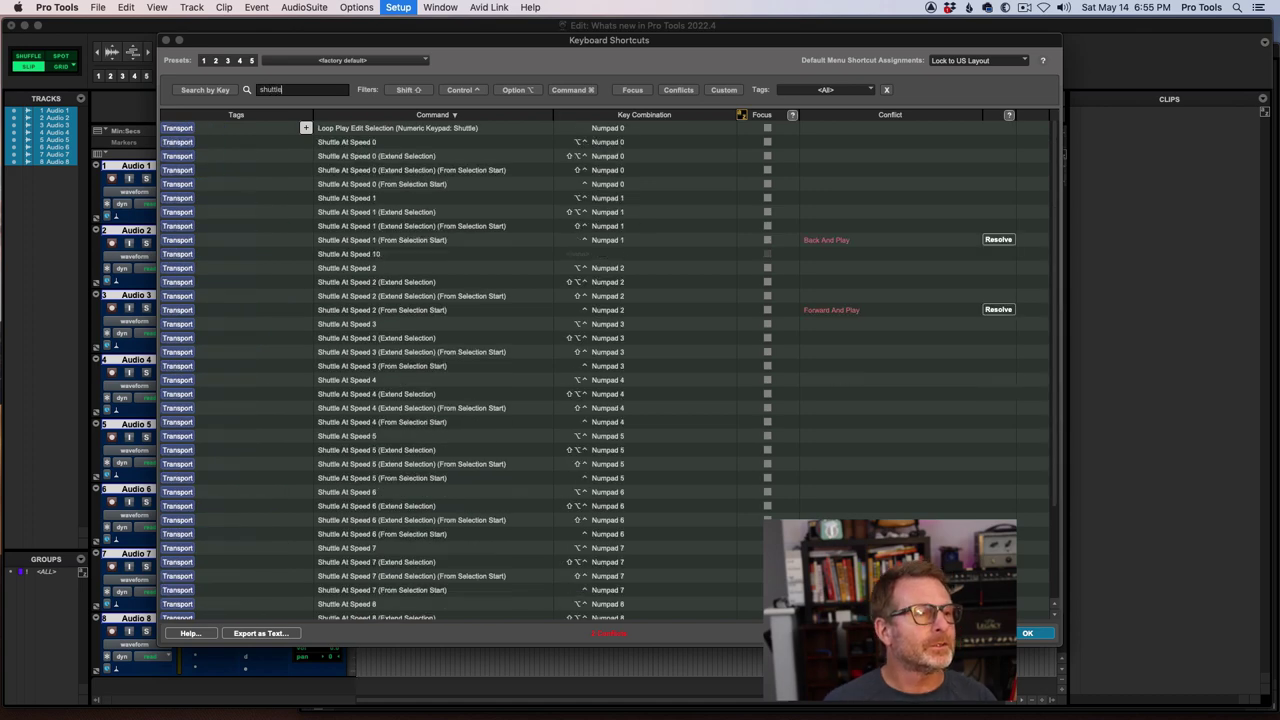
text(ttle)
scroll(375, 265, down, 4)
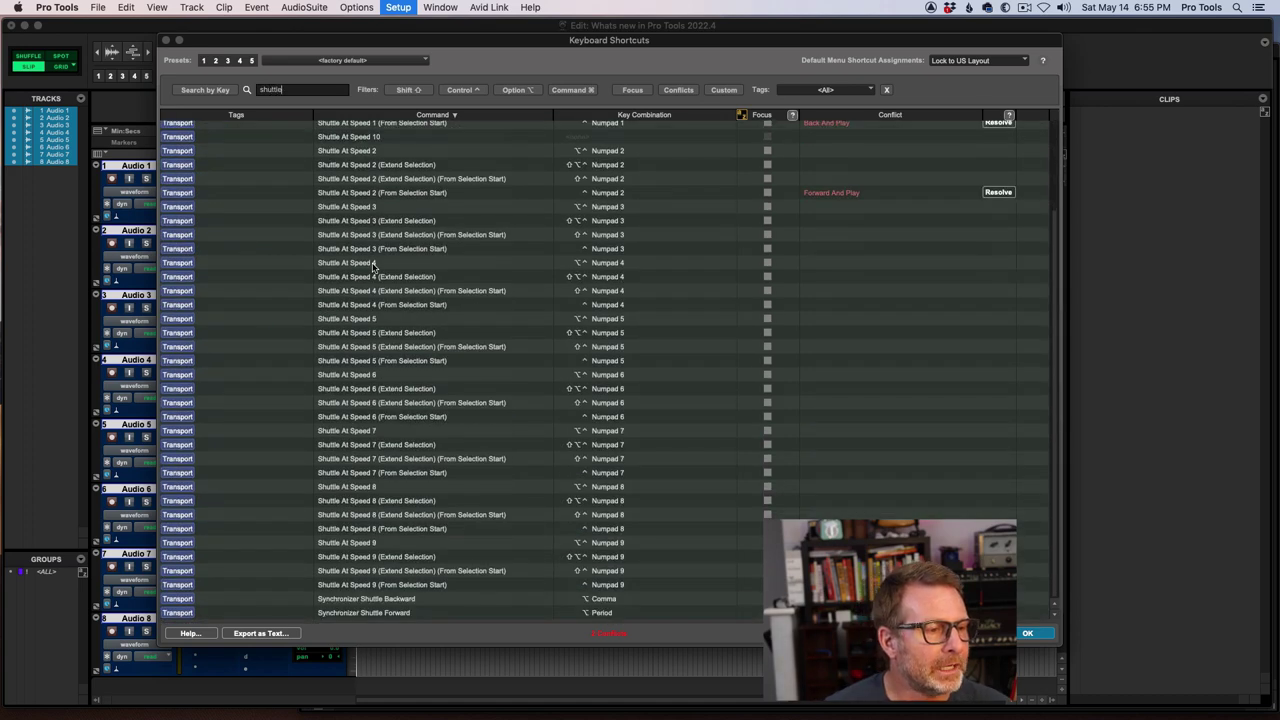
Step: Assign Shuttle At Speed 9 (From Selection Start) a new Control-key shortcut and confirm with OK
click(351, 545)
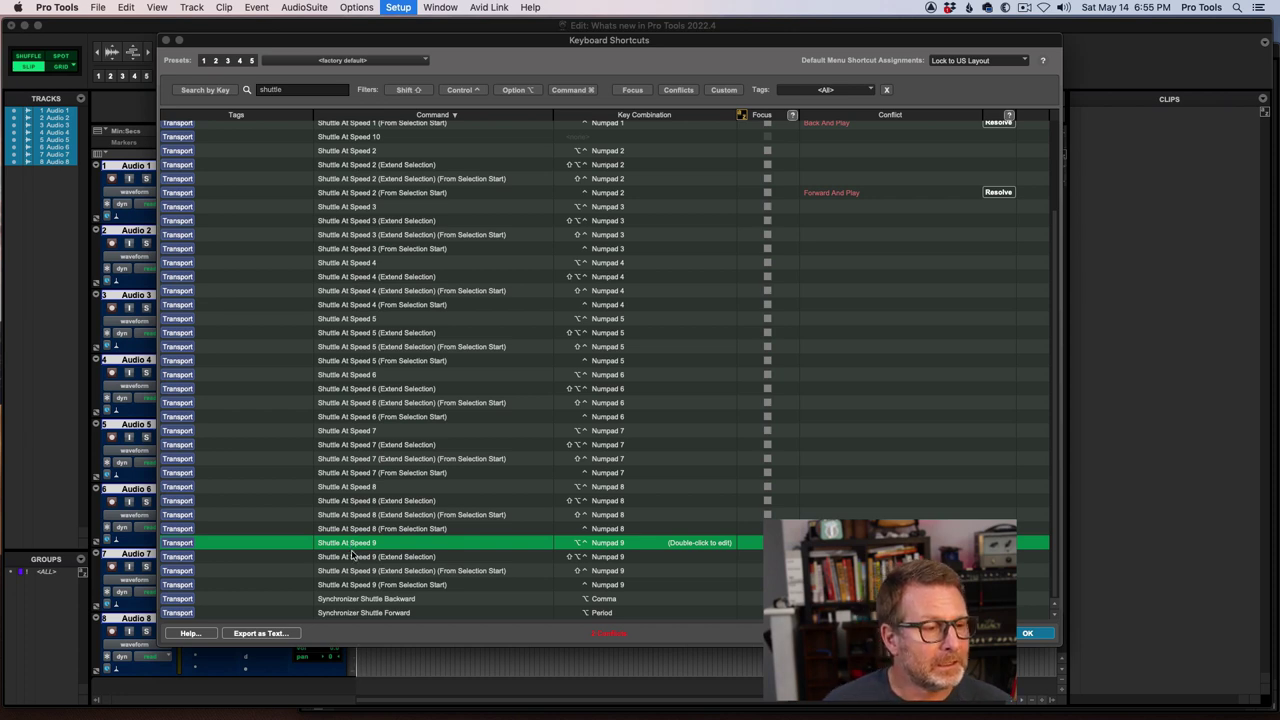
click(359, 587)
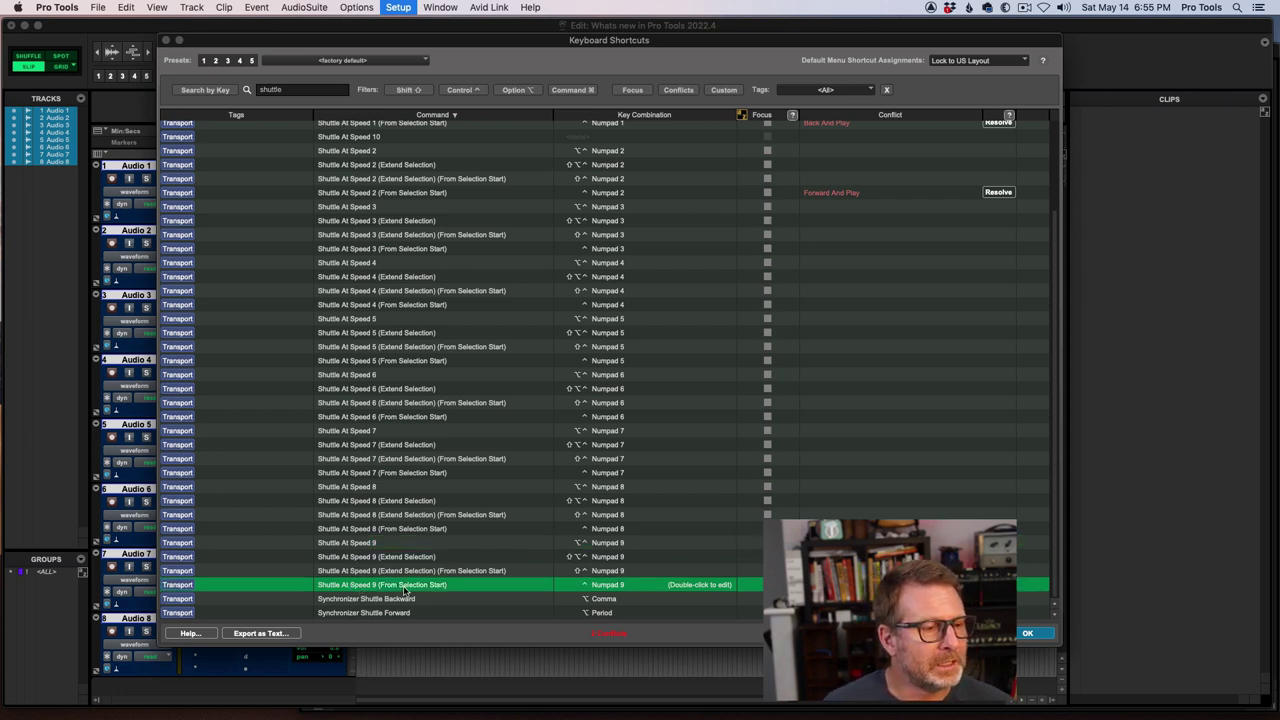
double_click(696, 587)
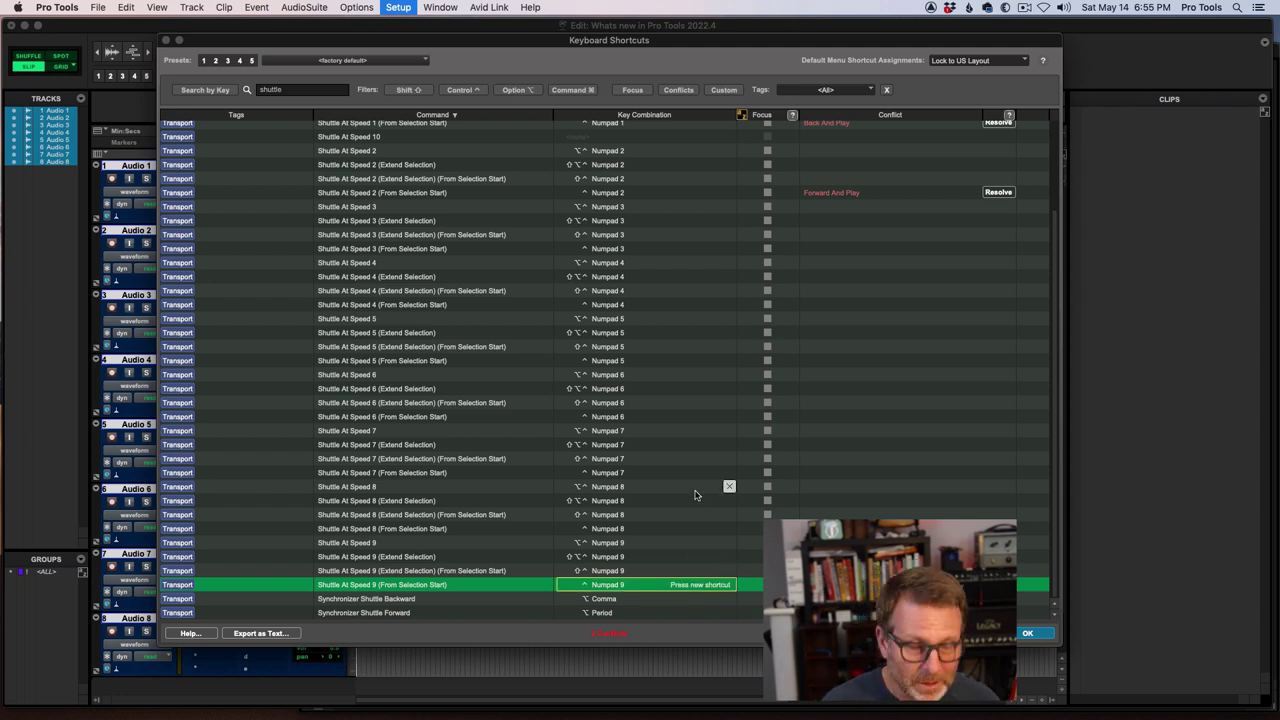
key(ctrl+8)
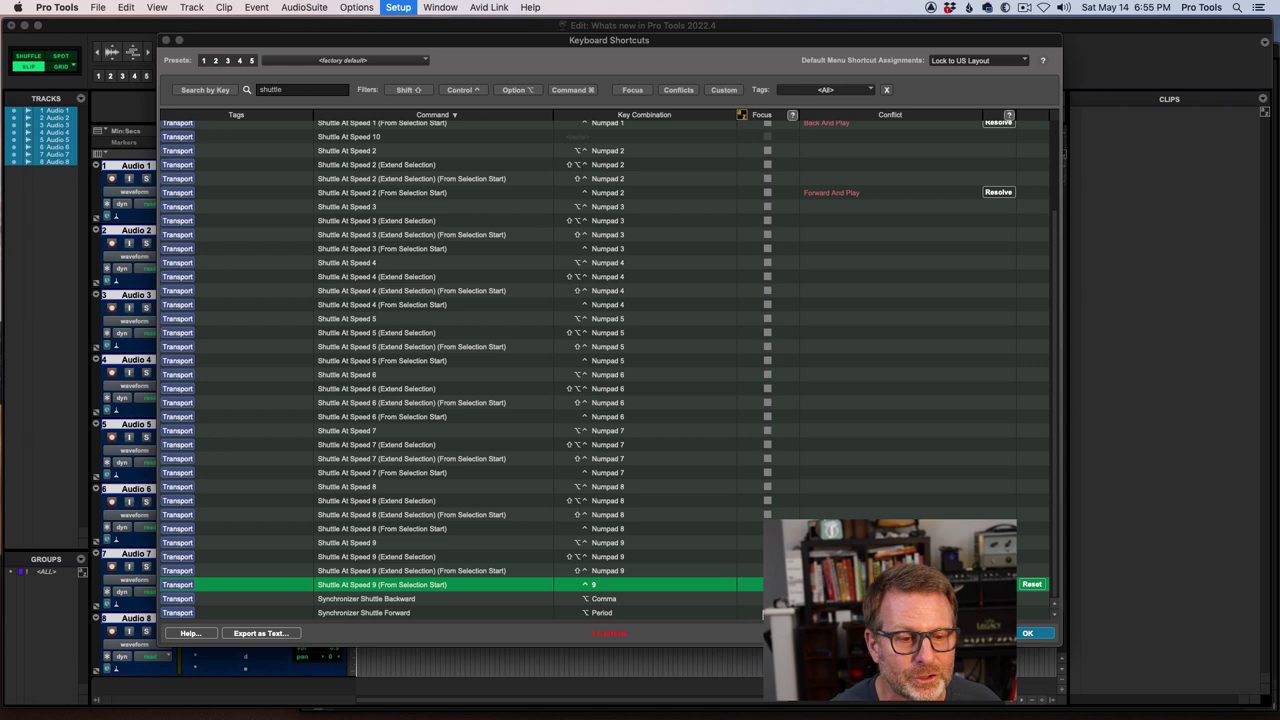
click(1030, 633)
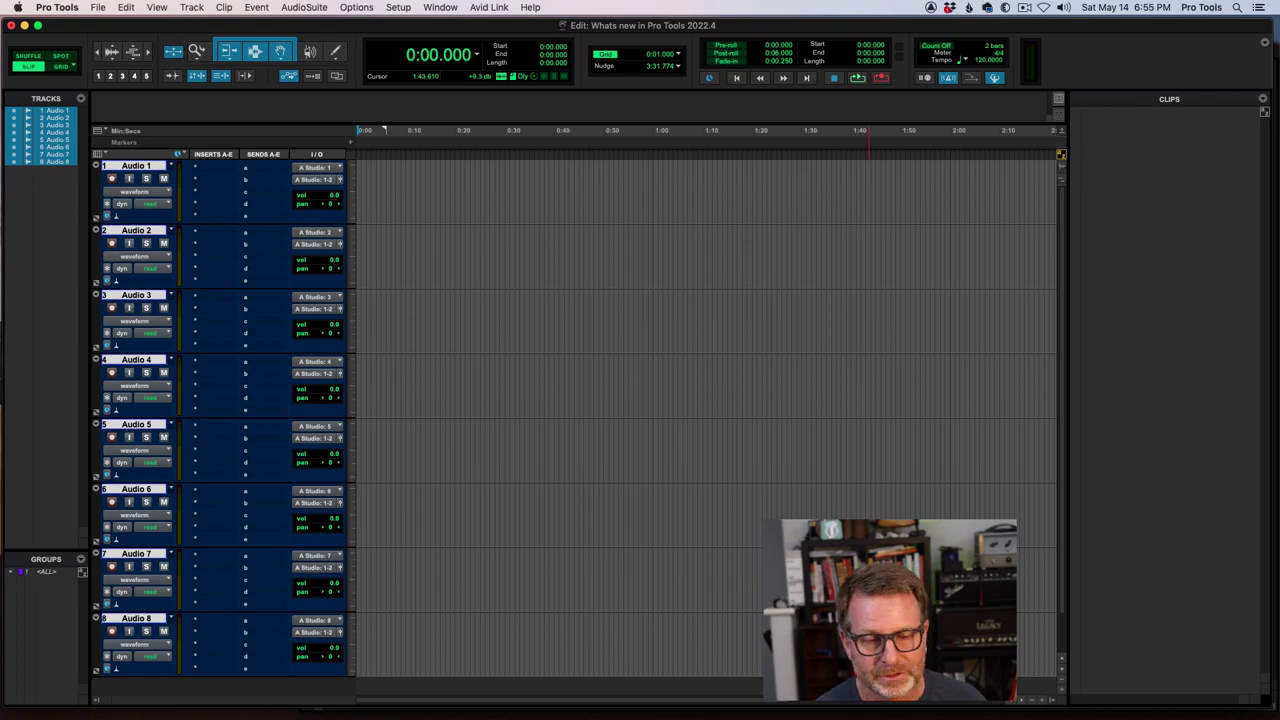
Step: Reopen Keyboard Shortcuts and browse the Presets list, keeping the factory default preset
click(398, 7)
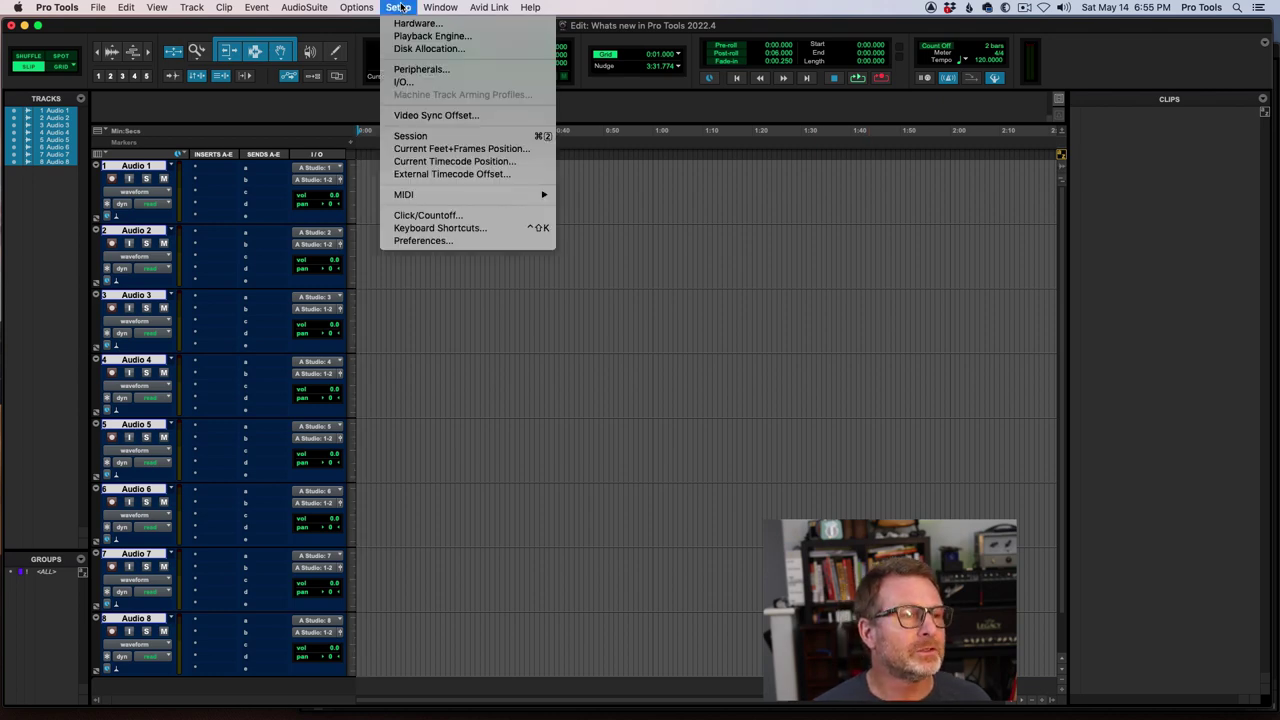
click(427, 229)
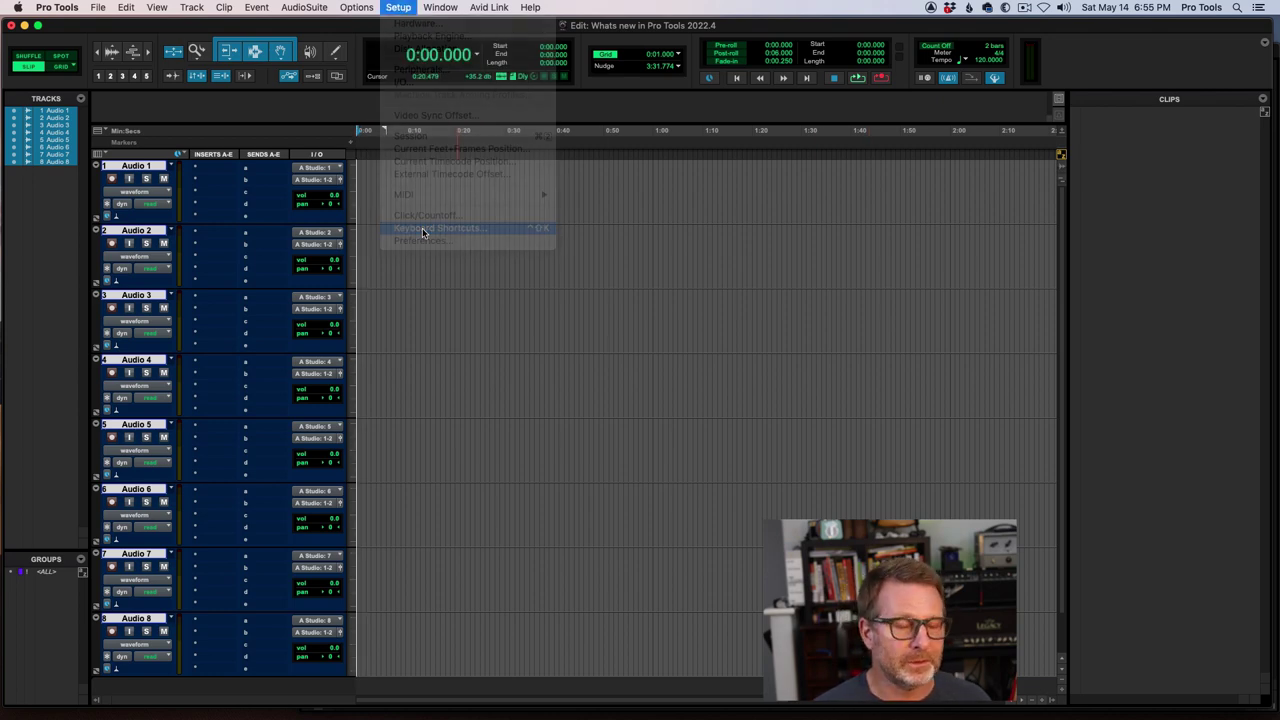
drag(459, 47, 462, 60)
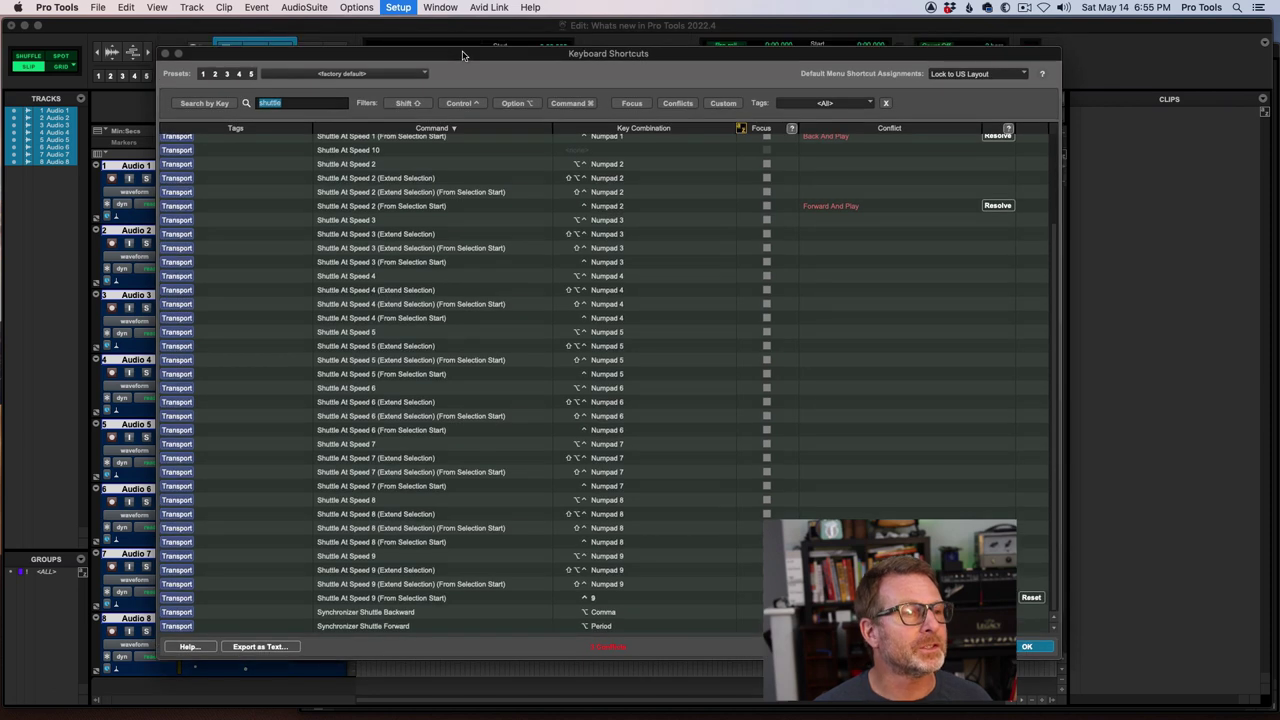
click(395, 75)
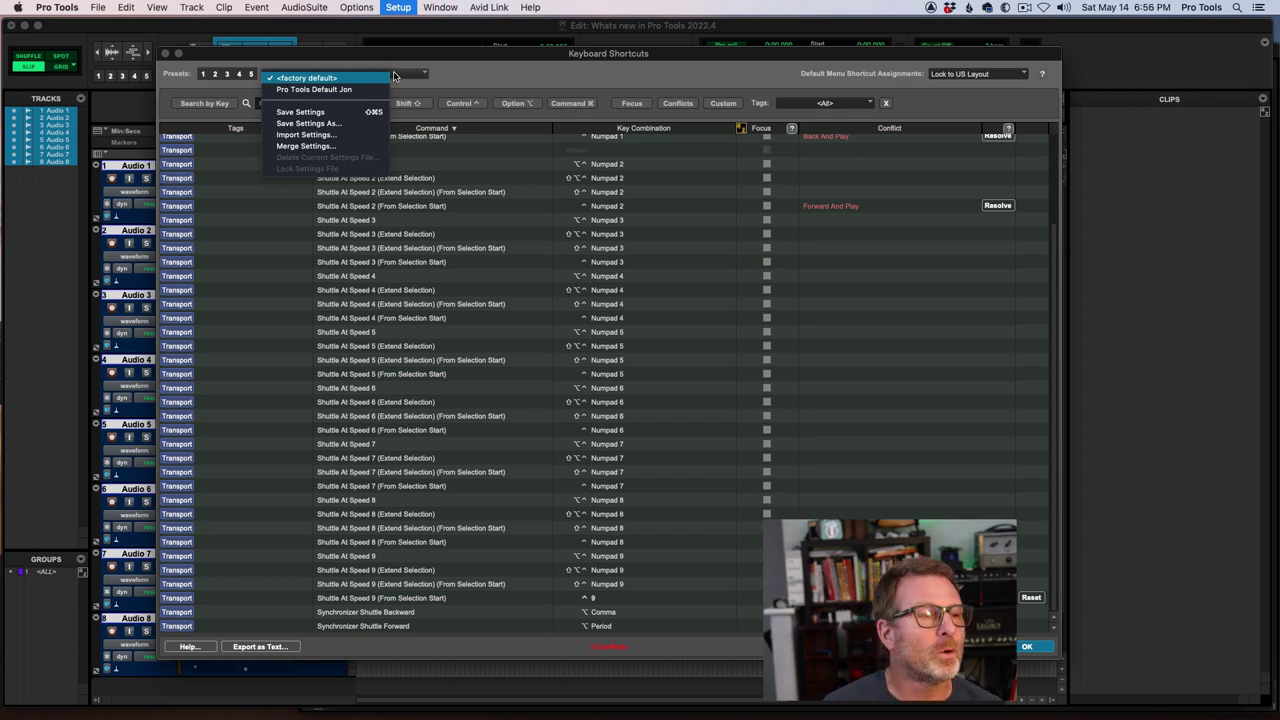
click(494, 79)
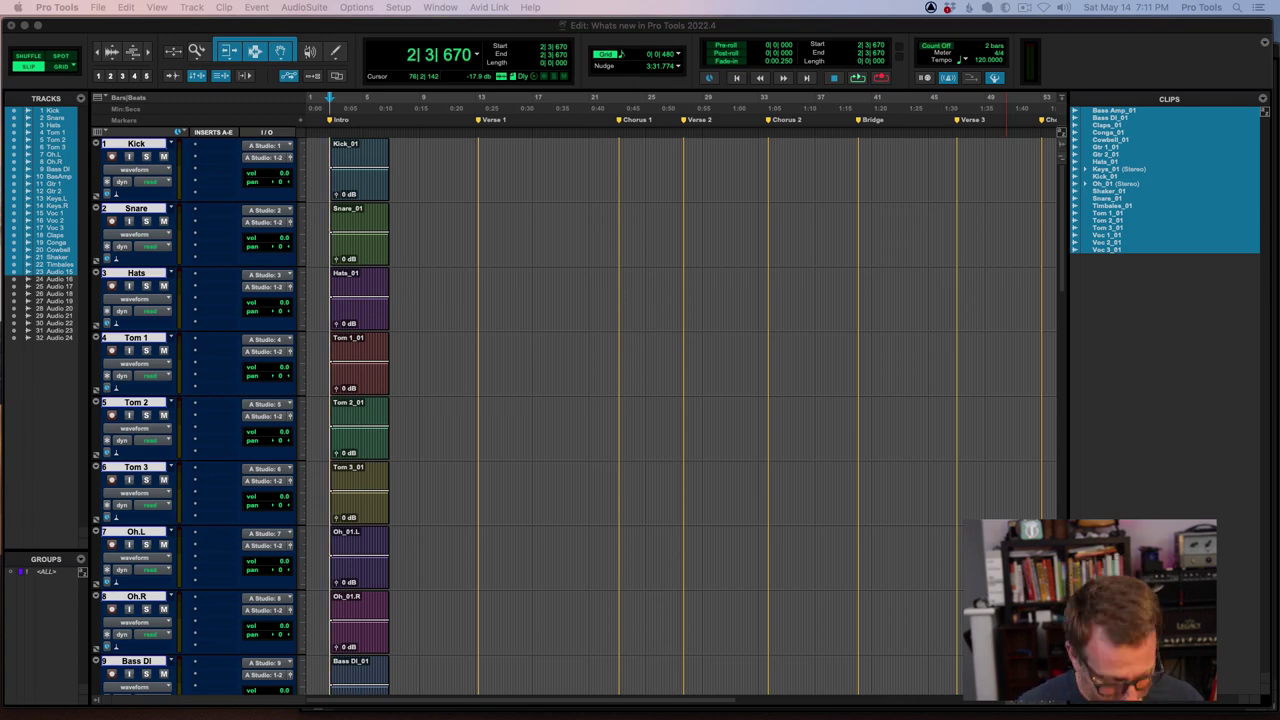
key(super+Tab)
key(super+Tab)
key(super+Tab)
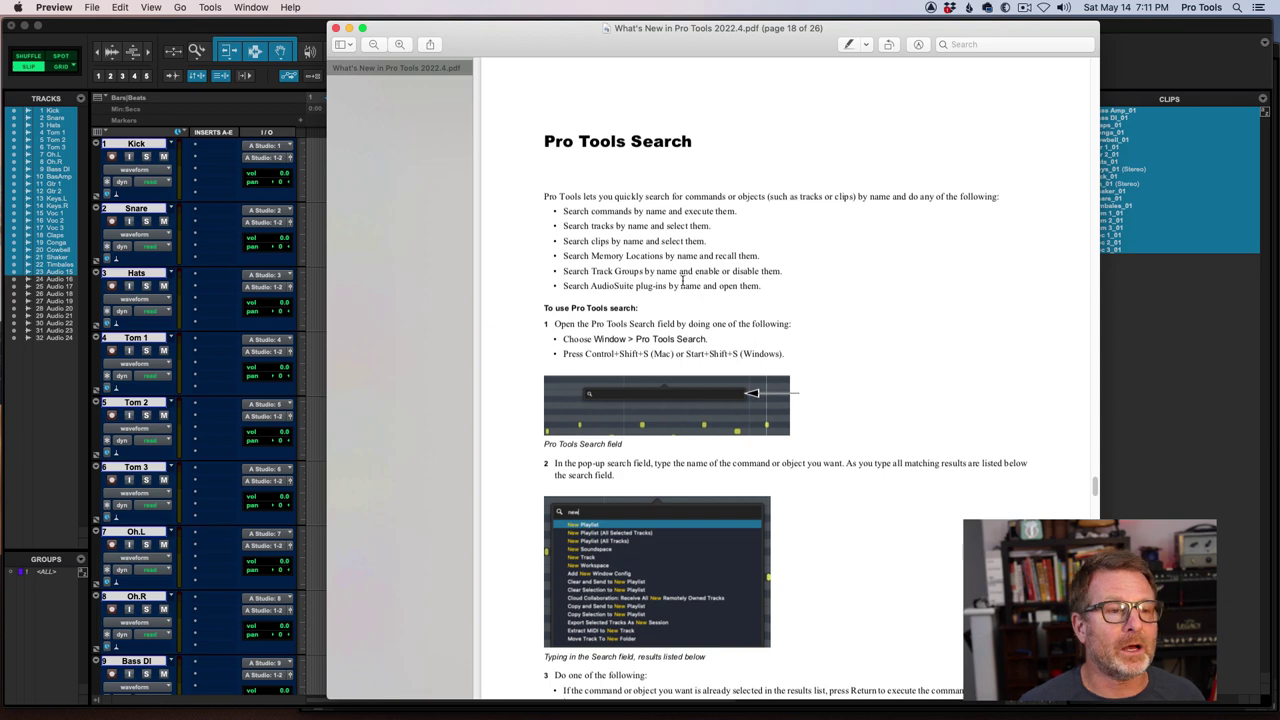
Step: Bring the Pro Tools song session back in front of the Preview guide
click(1190, 66)
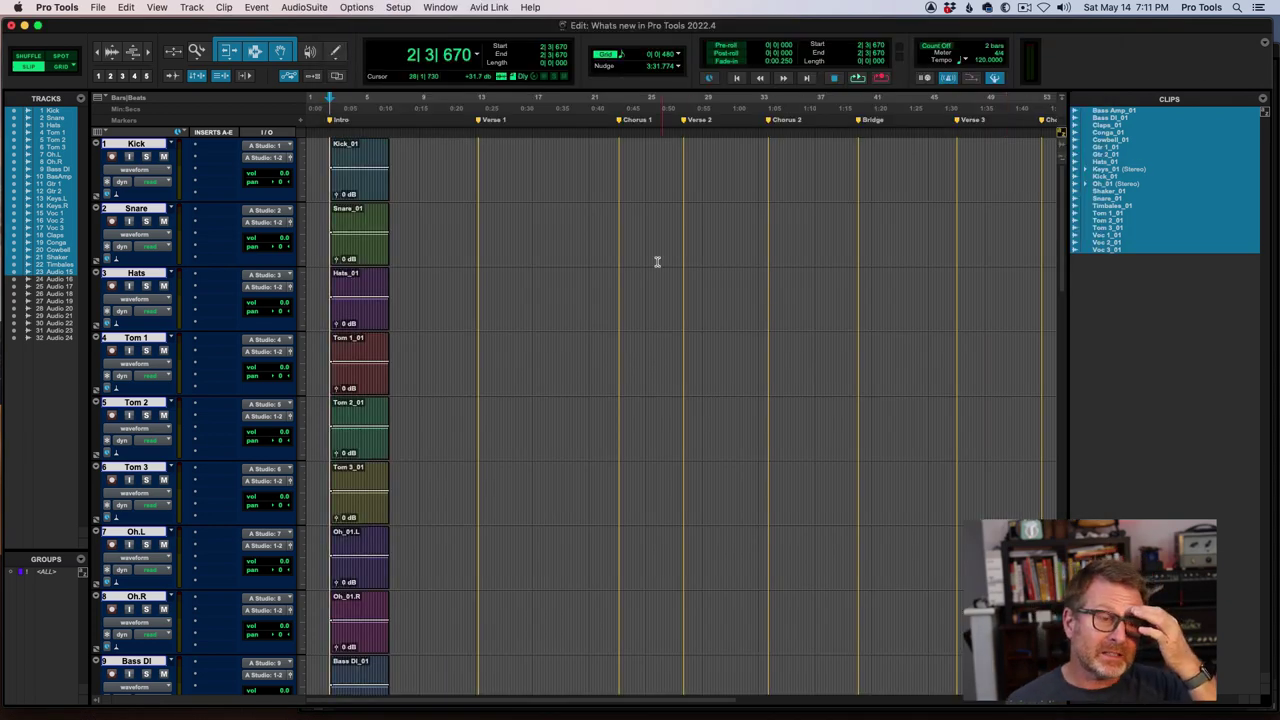
Step: Use Window > Pro Tools Search with 'kick' to jump to and select the Kick track
click(440, 8)
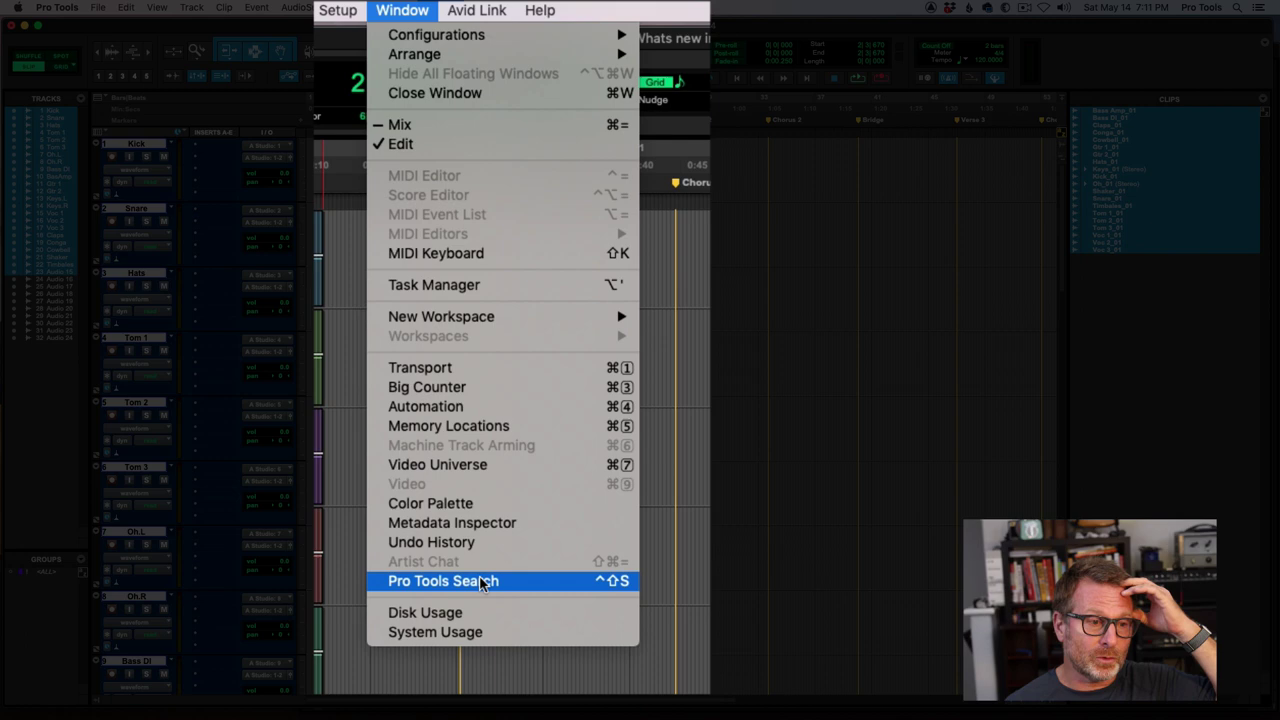
click(478, 583)
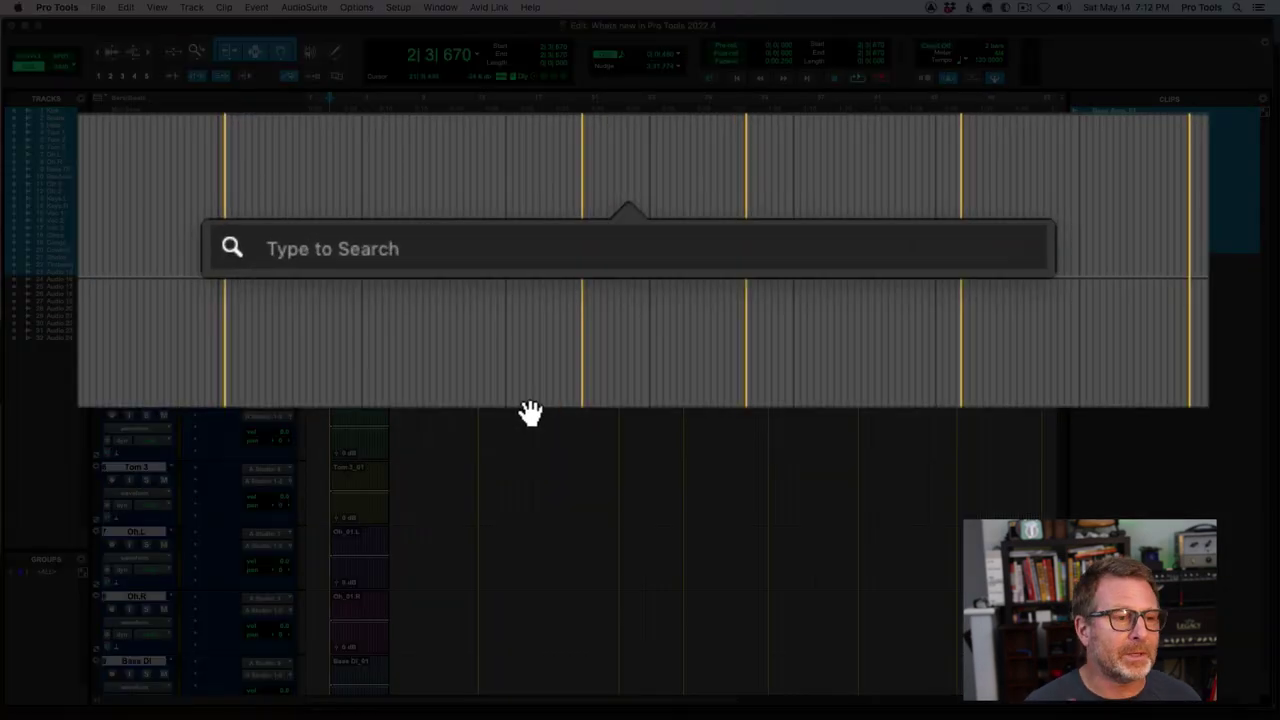
text(kick)
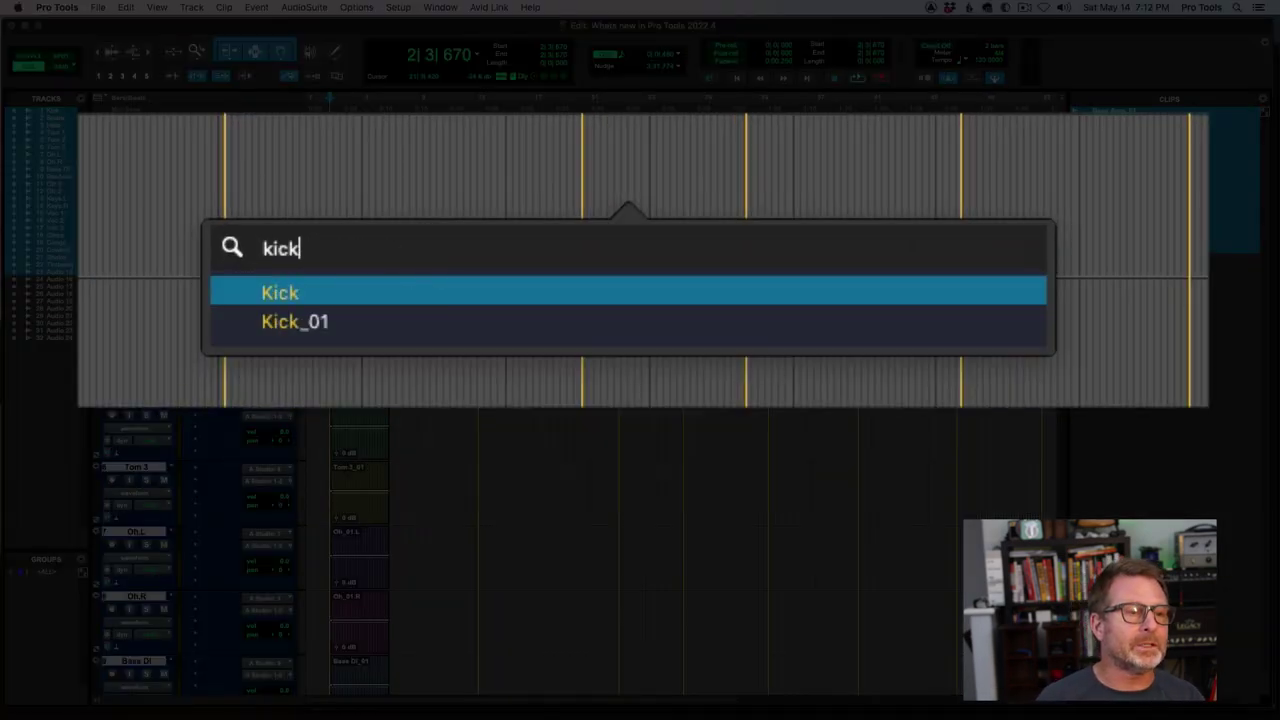
key(Return)
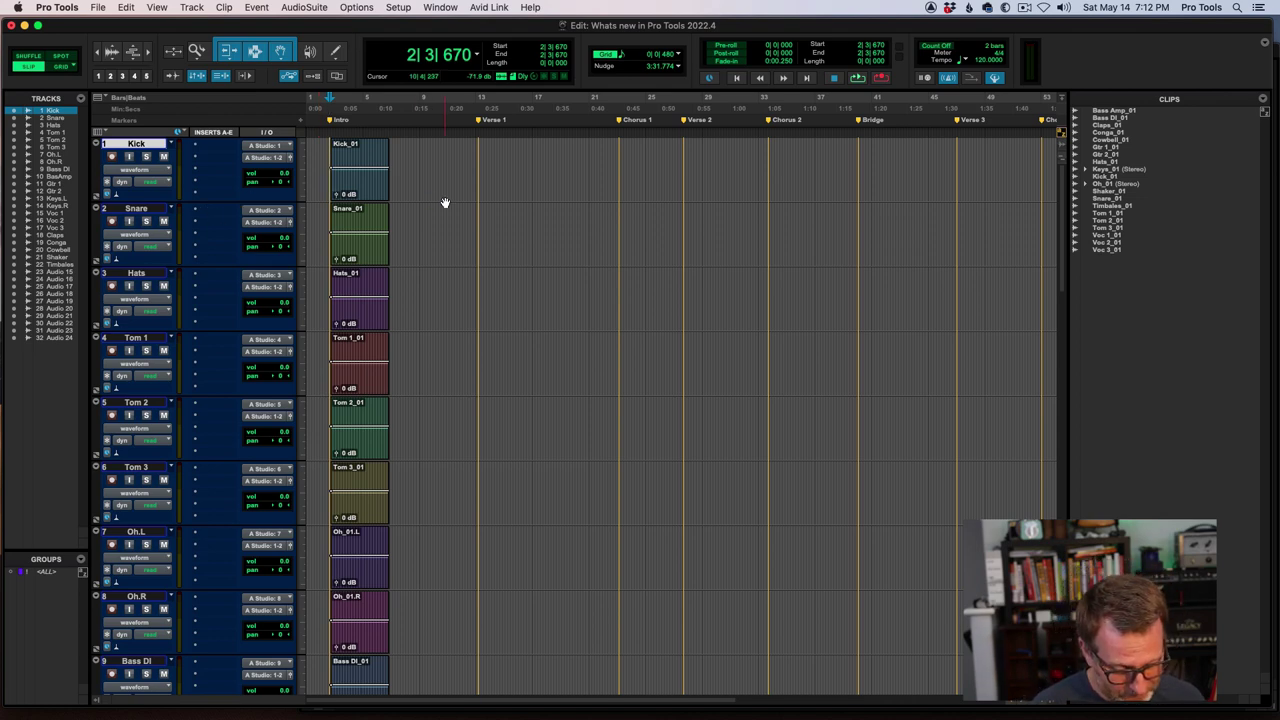
Step: Search 'Voc 3' in Pro Tools Search to bring track 17 to the top, selected
key(super+equal)
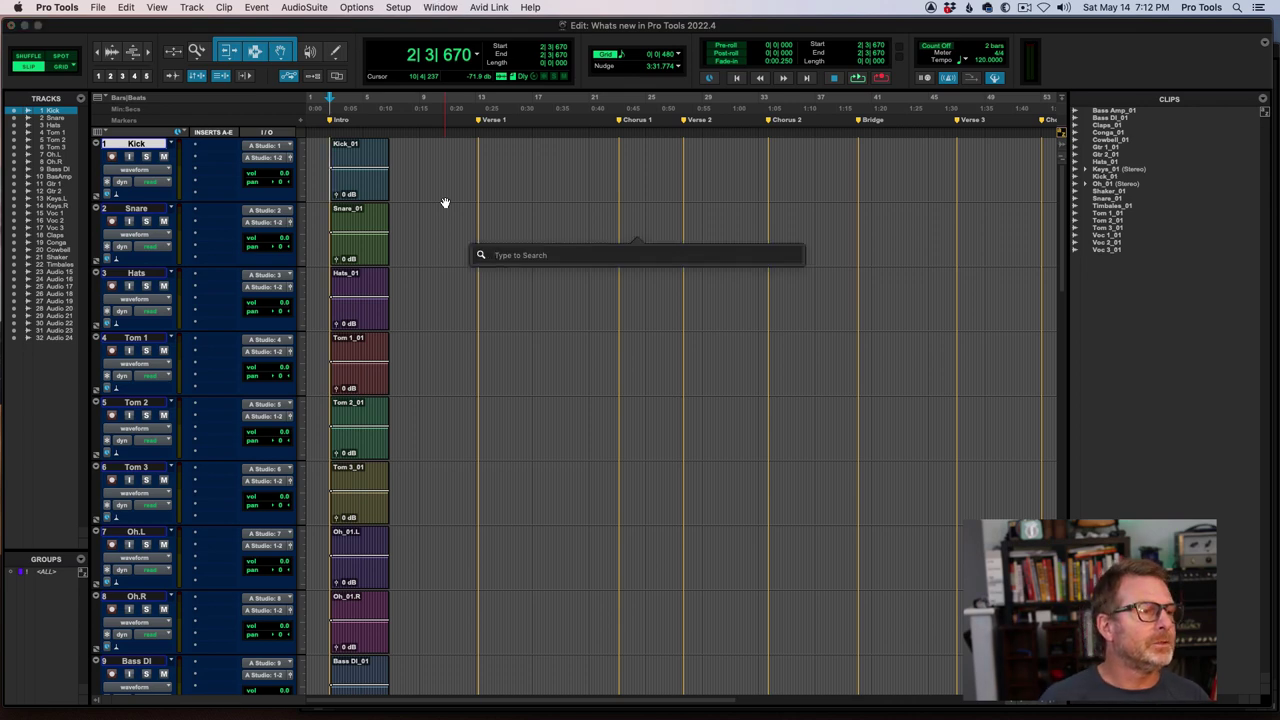
text(Voc)
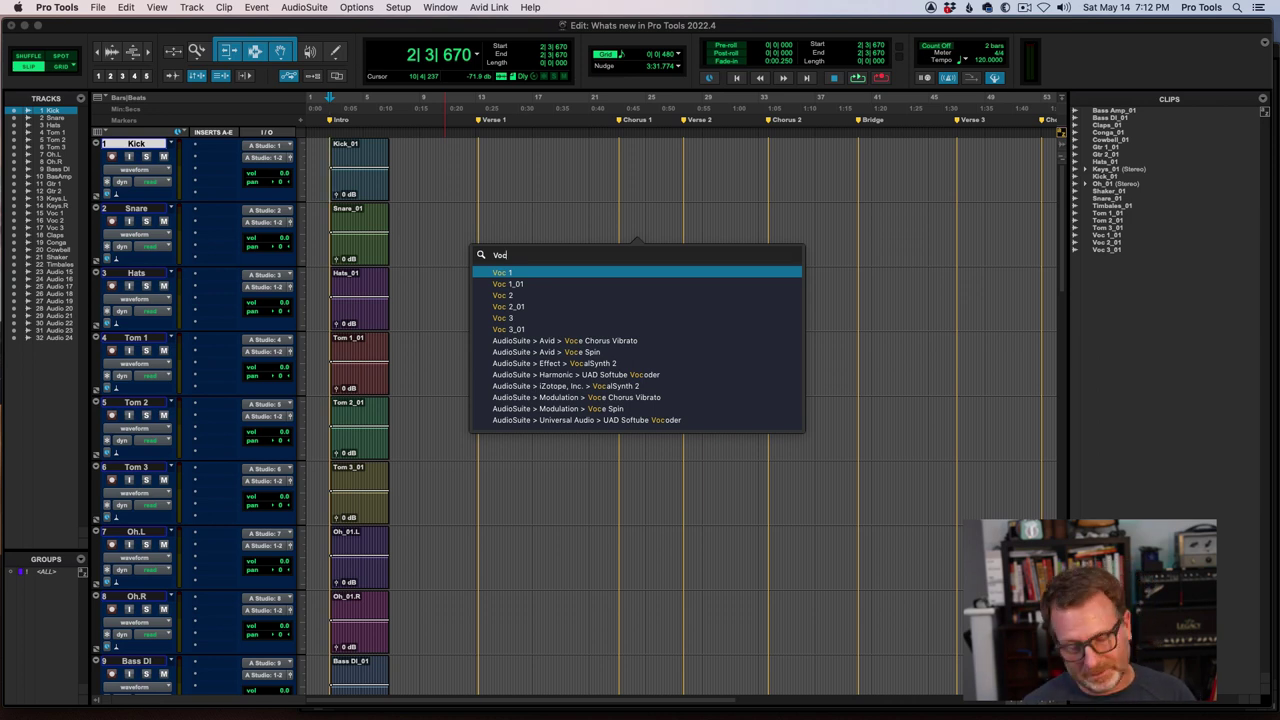
text( 3)
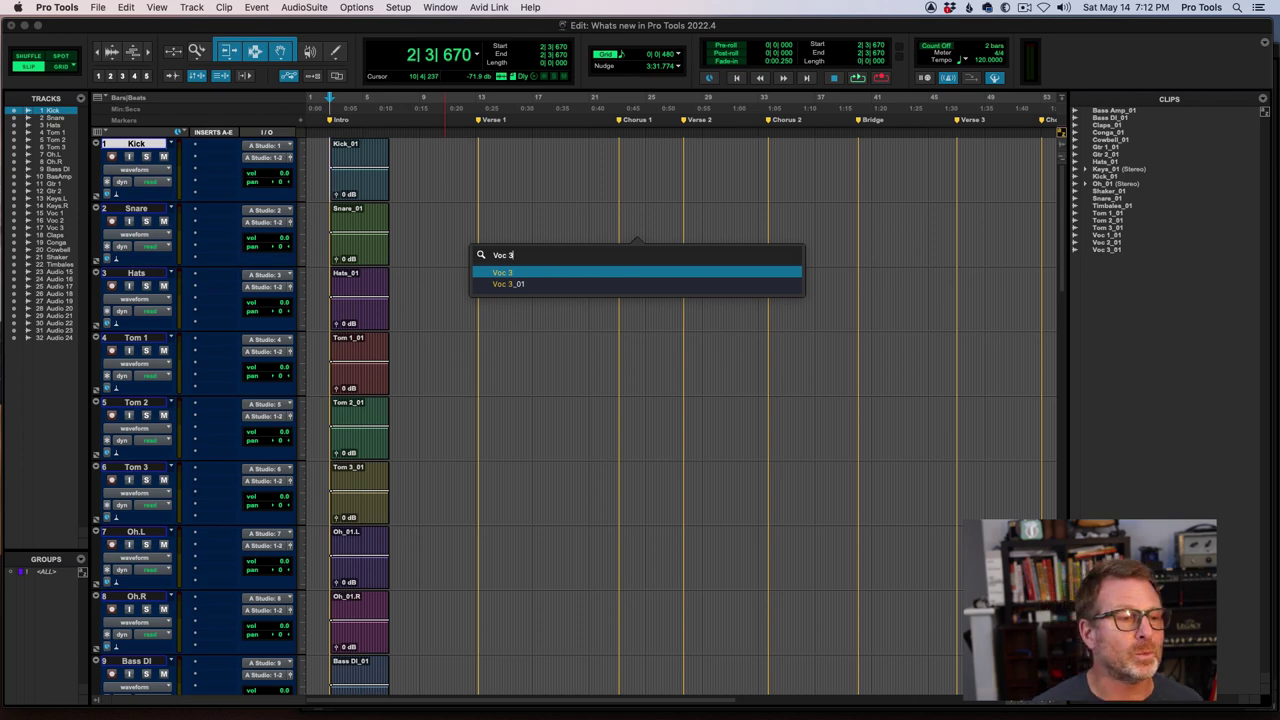
key(Return)
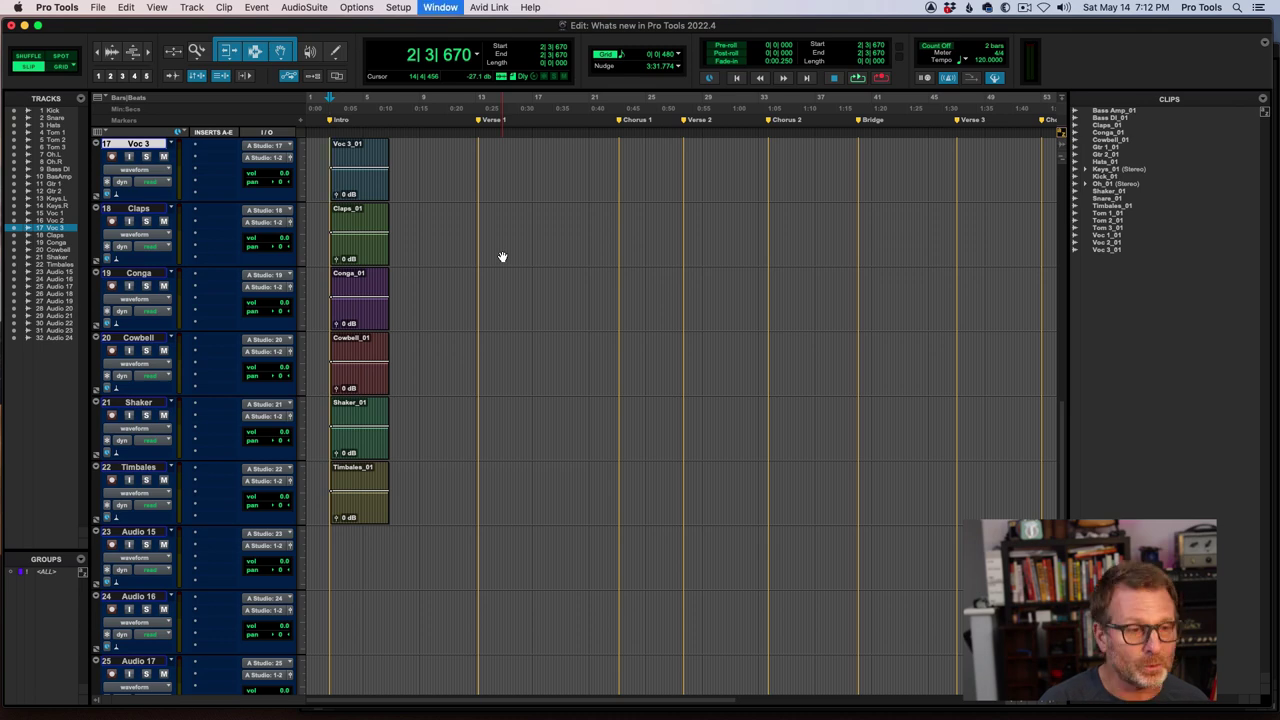
Step: Search for 'claps' and select the Claps_01 clip from the results
key(super+alt+f)
text(clip)
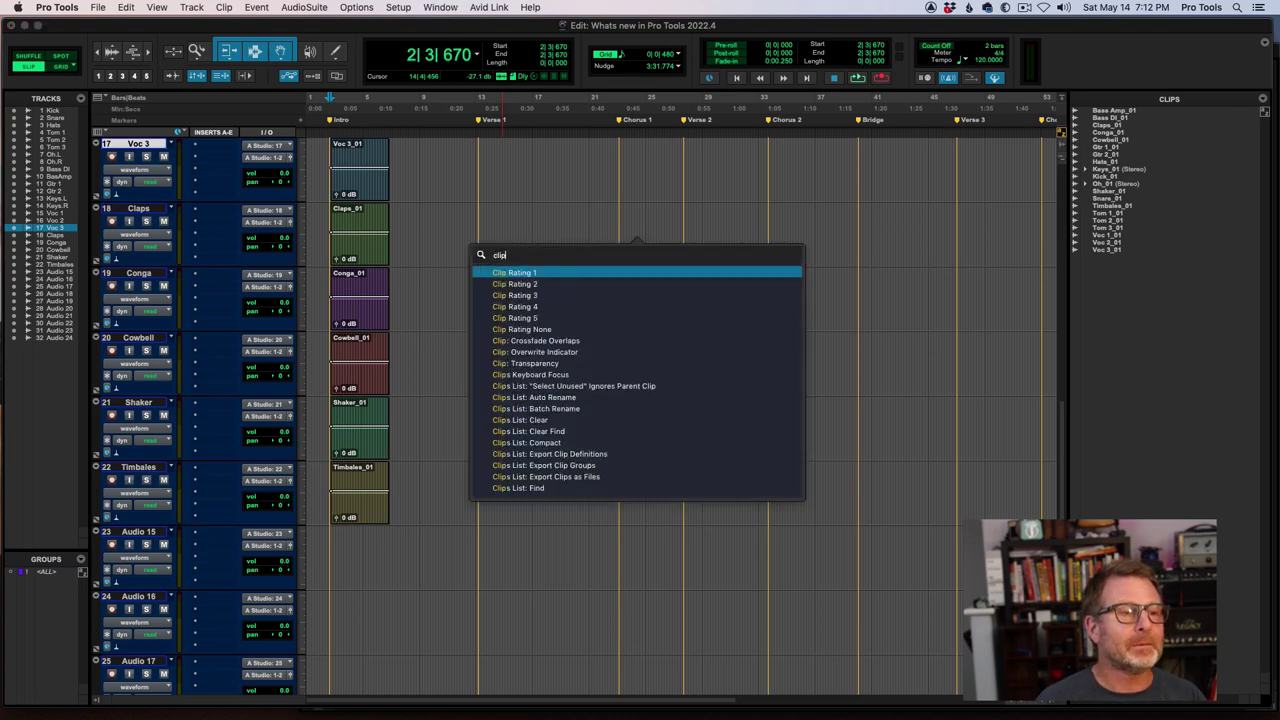
key(BackSpace)
key(BackSpace)
text(aps)
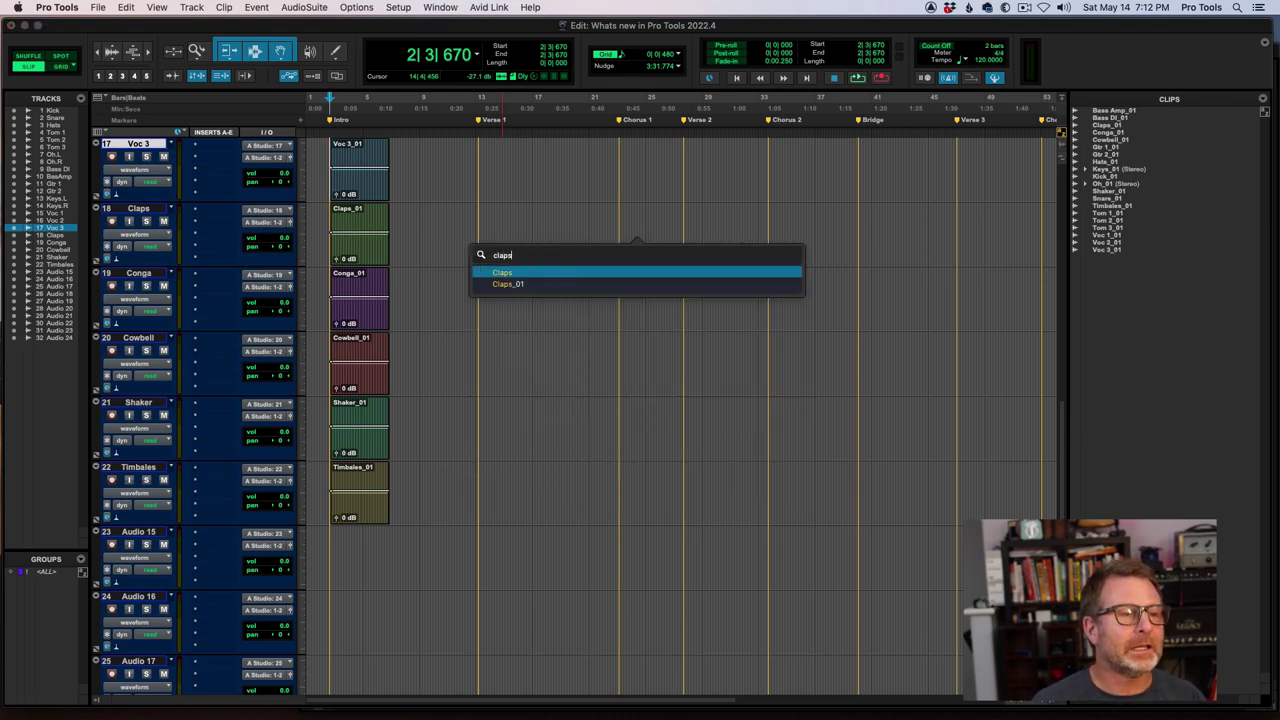
click(510, 284)
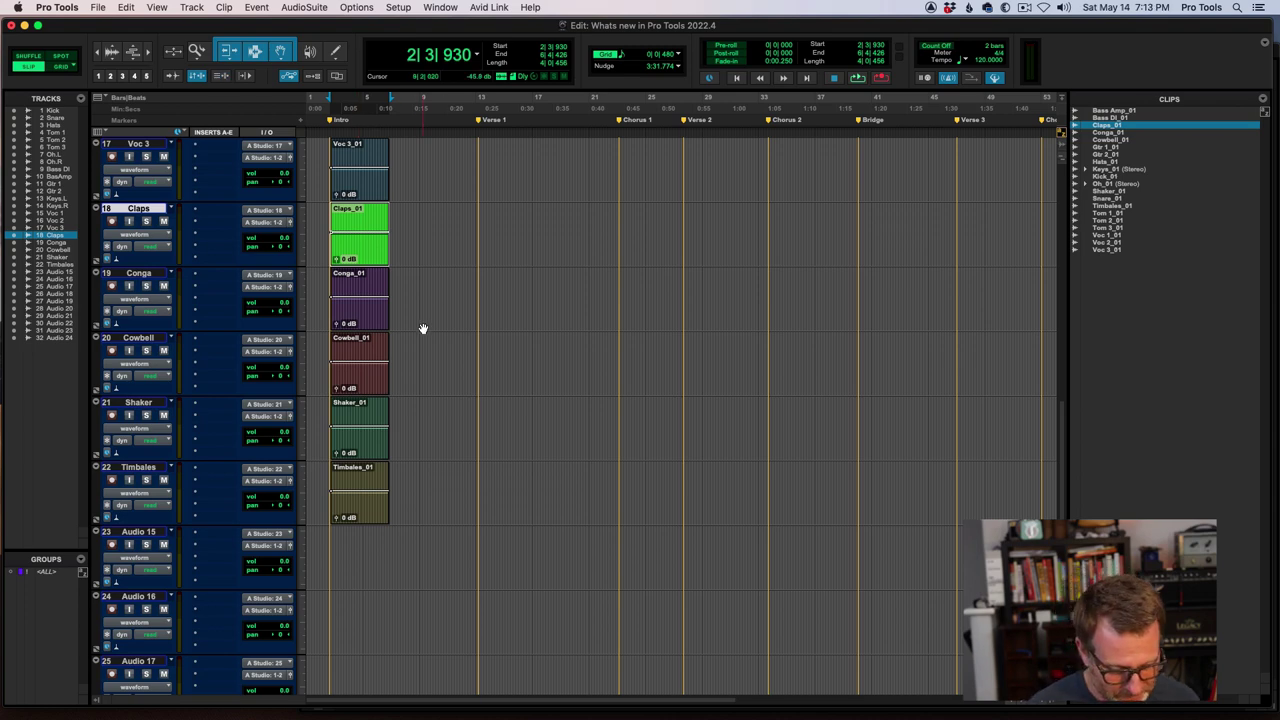
Step: Search for 'snare', select the Snare_01 clip, then select the Snare track
key(ctrl+super+f)
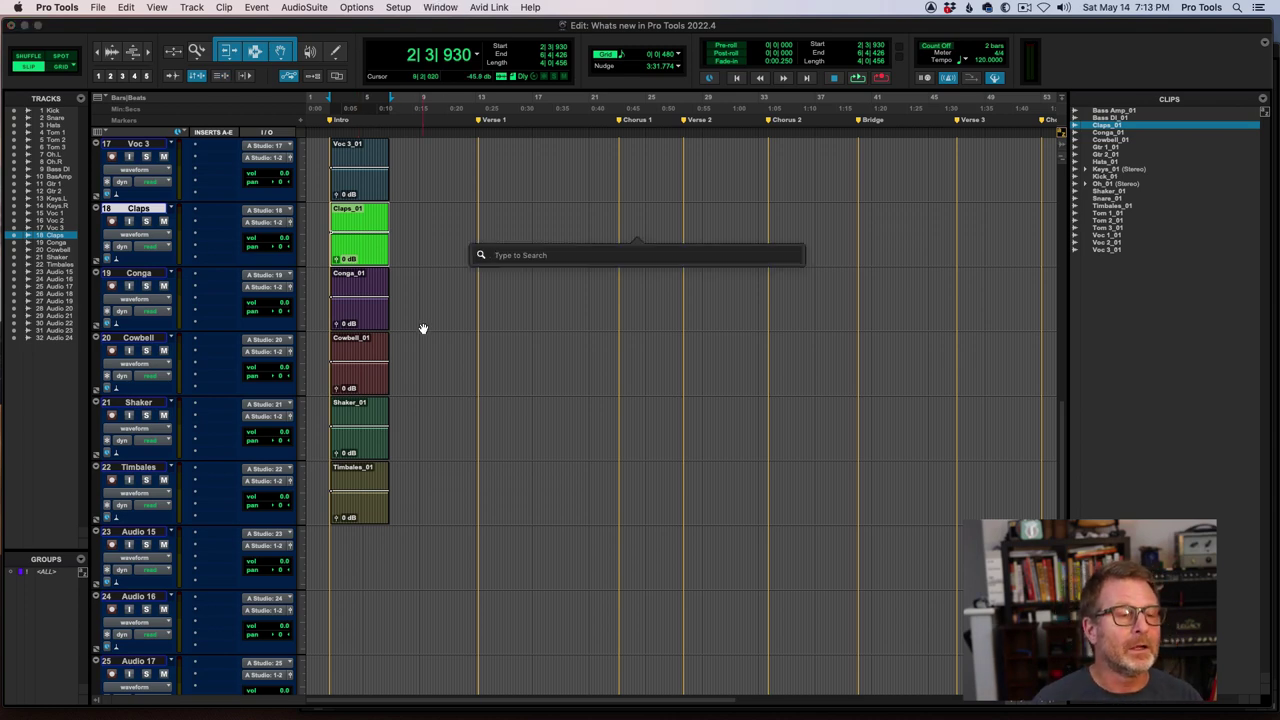
text(sna)
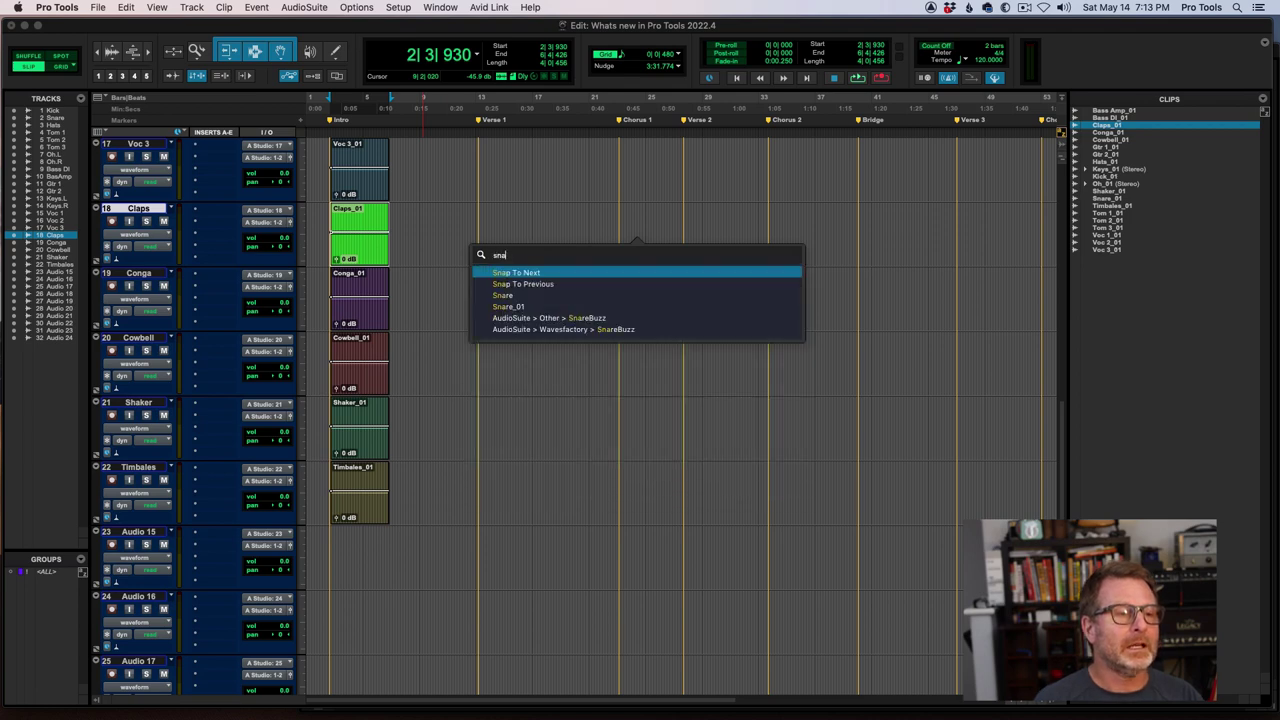
text(re)
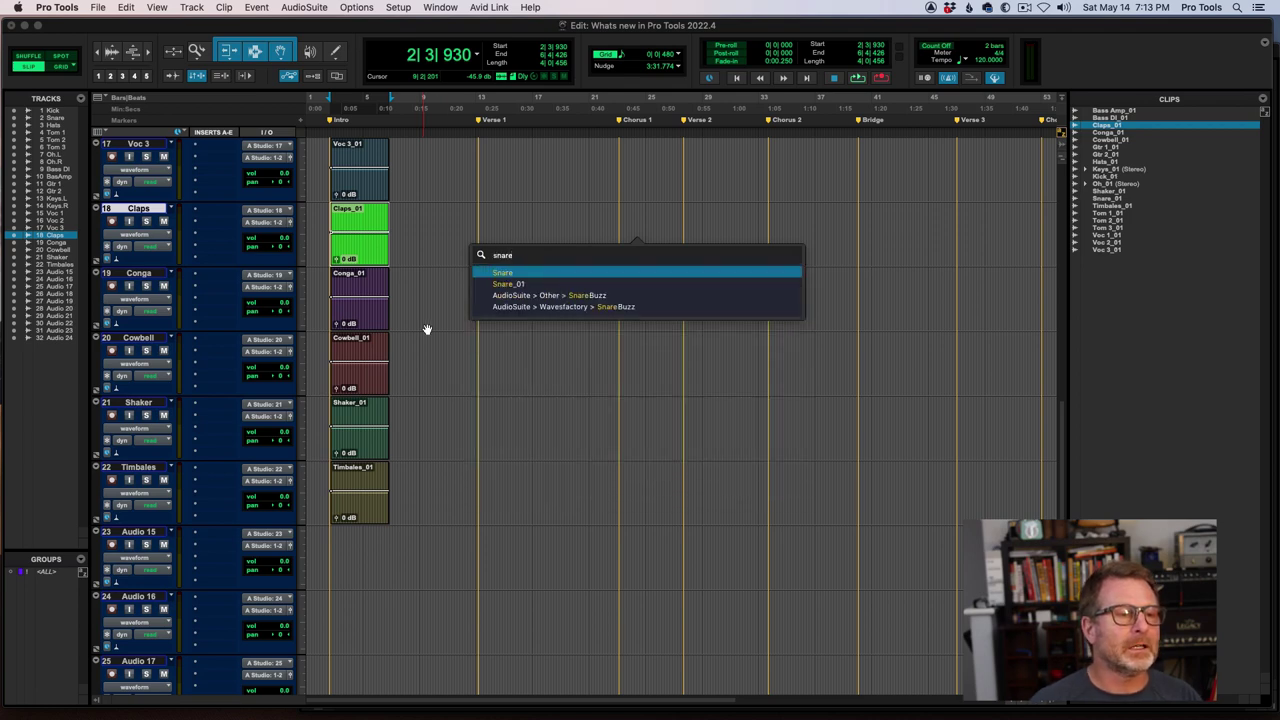
click(514, 284)
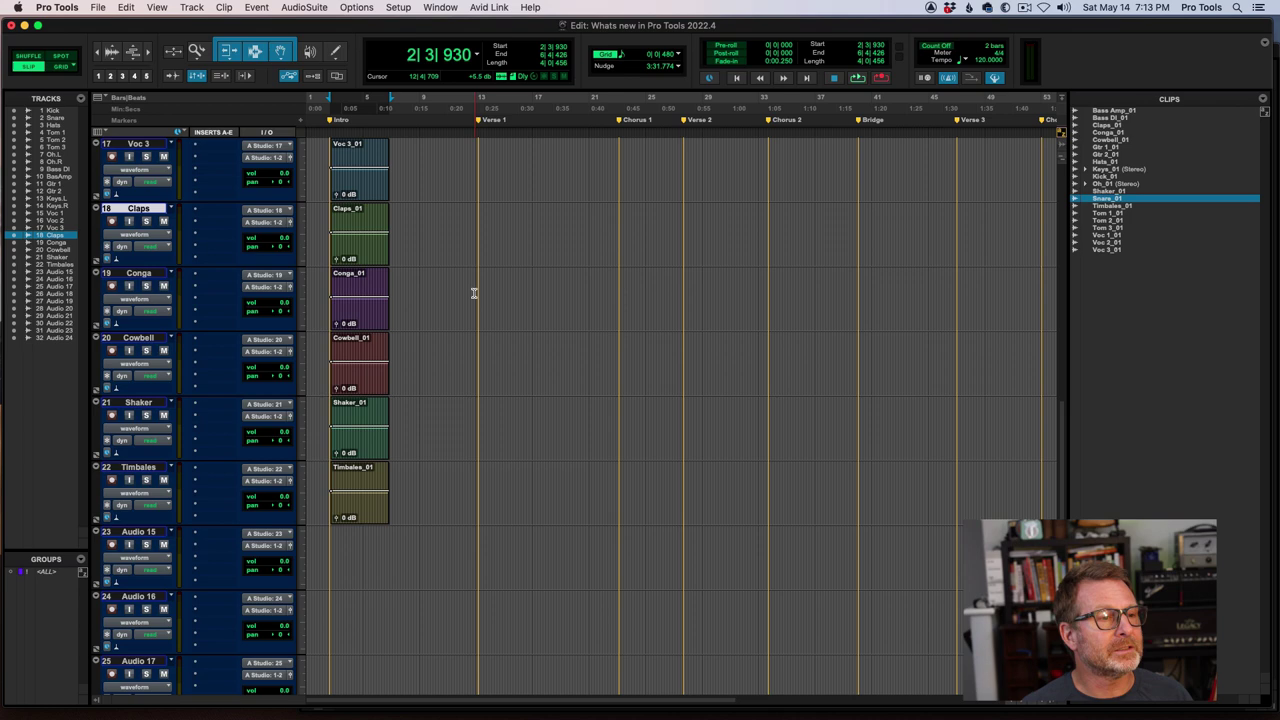
scroll(474, 293, up, 15)
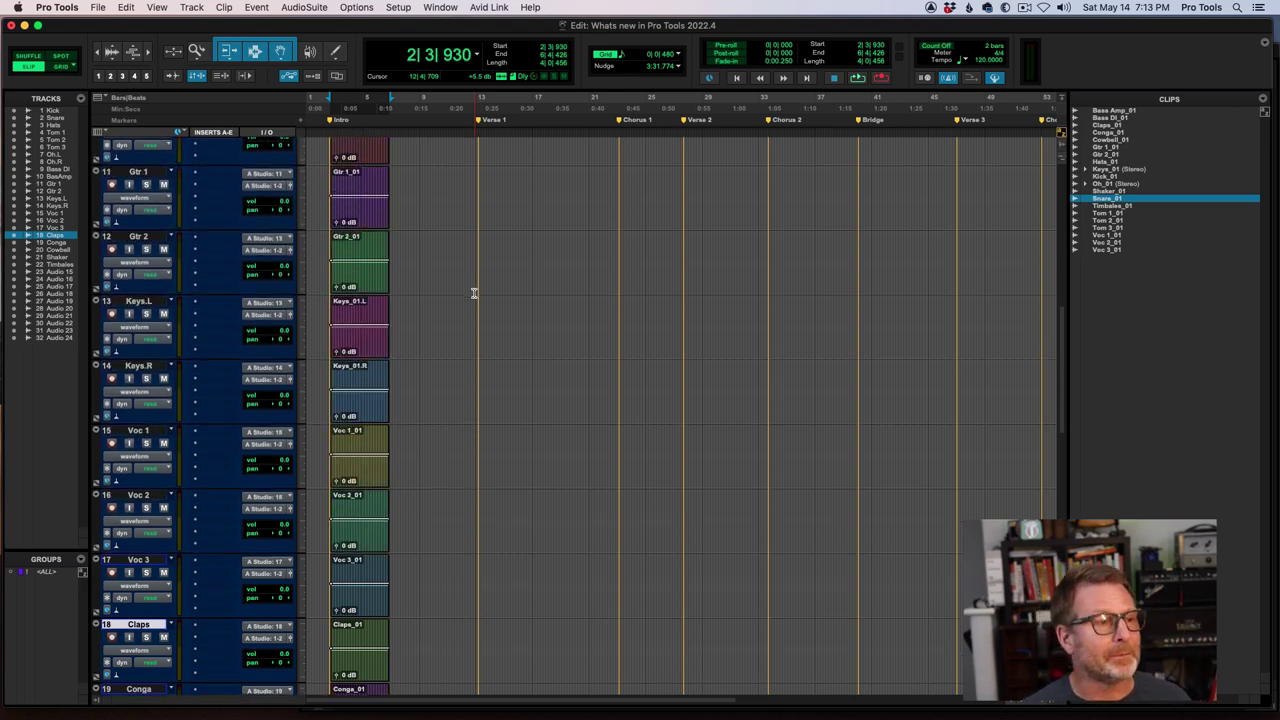
scroll(474, 293, up, 1)
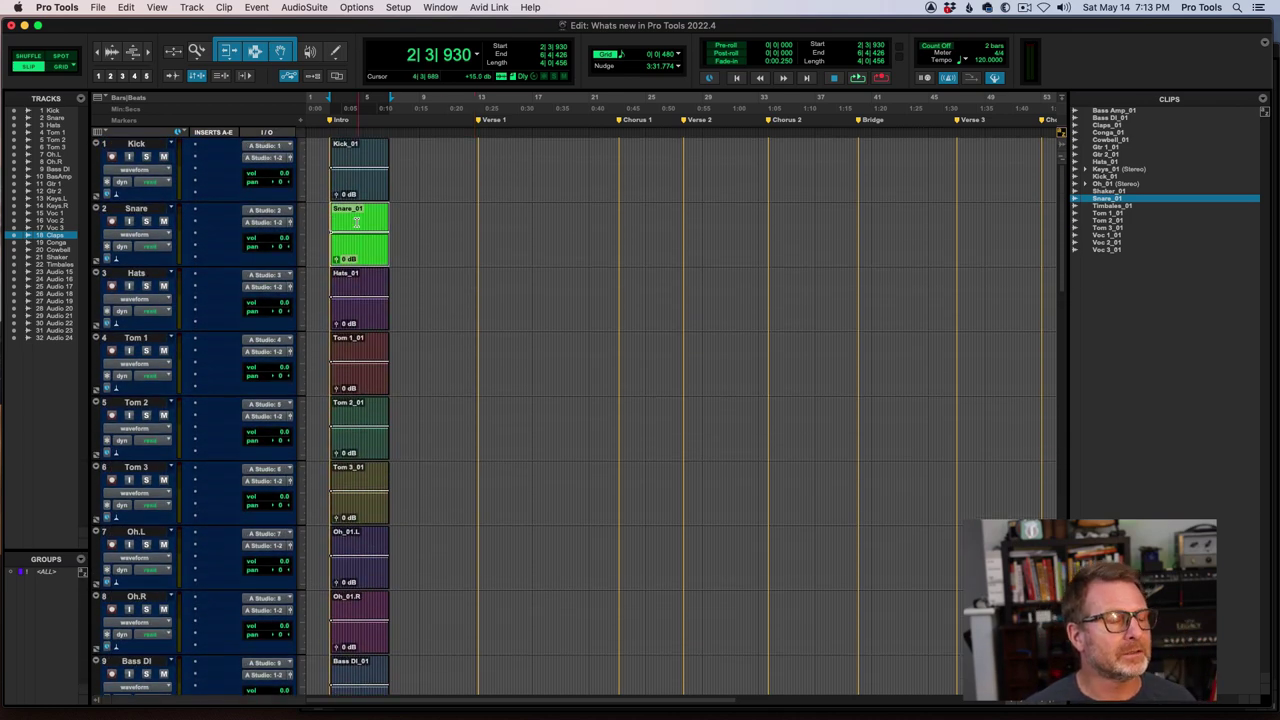
click(221, 77)
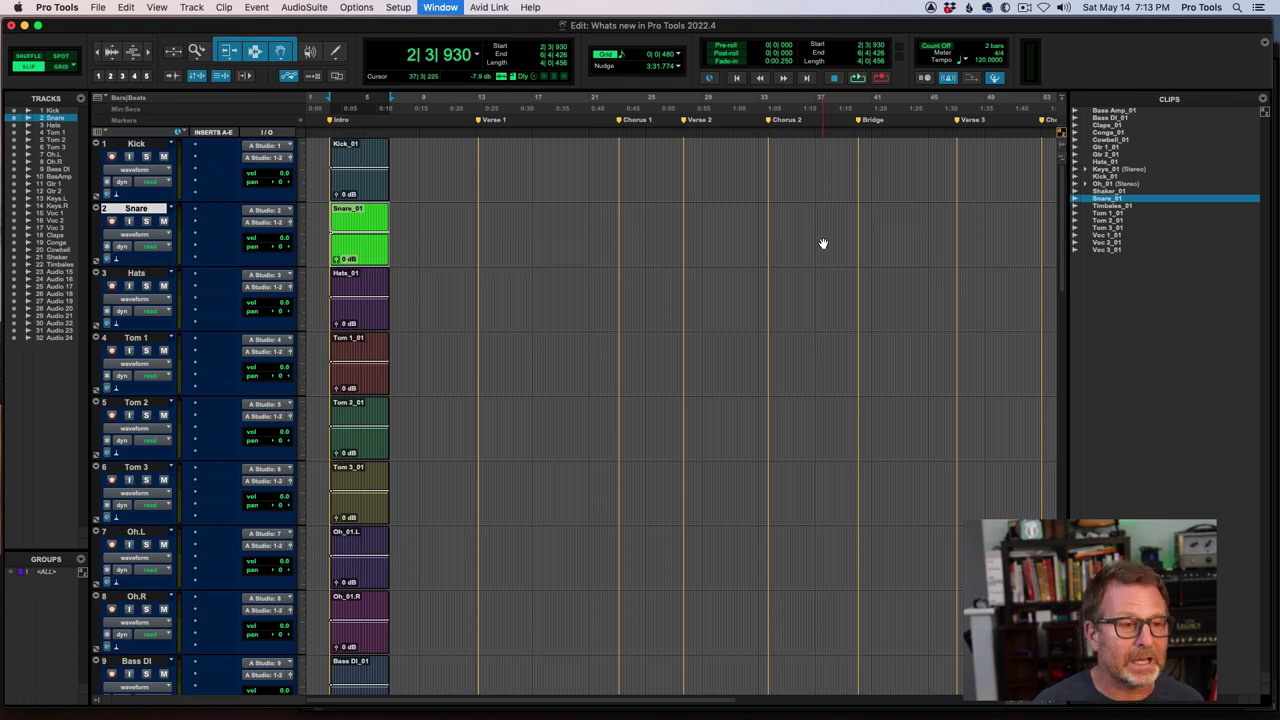
Step: Use Pro Tools Search ('vers') to jump the edit position to the Verse 2 marker
key(ctrl+alt+f)
text(vers)
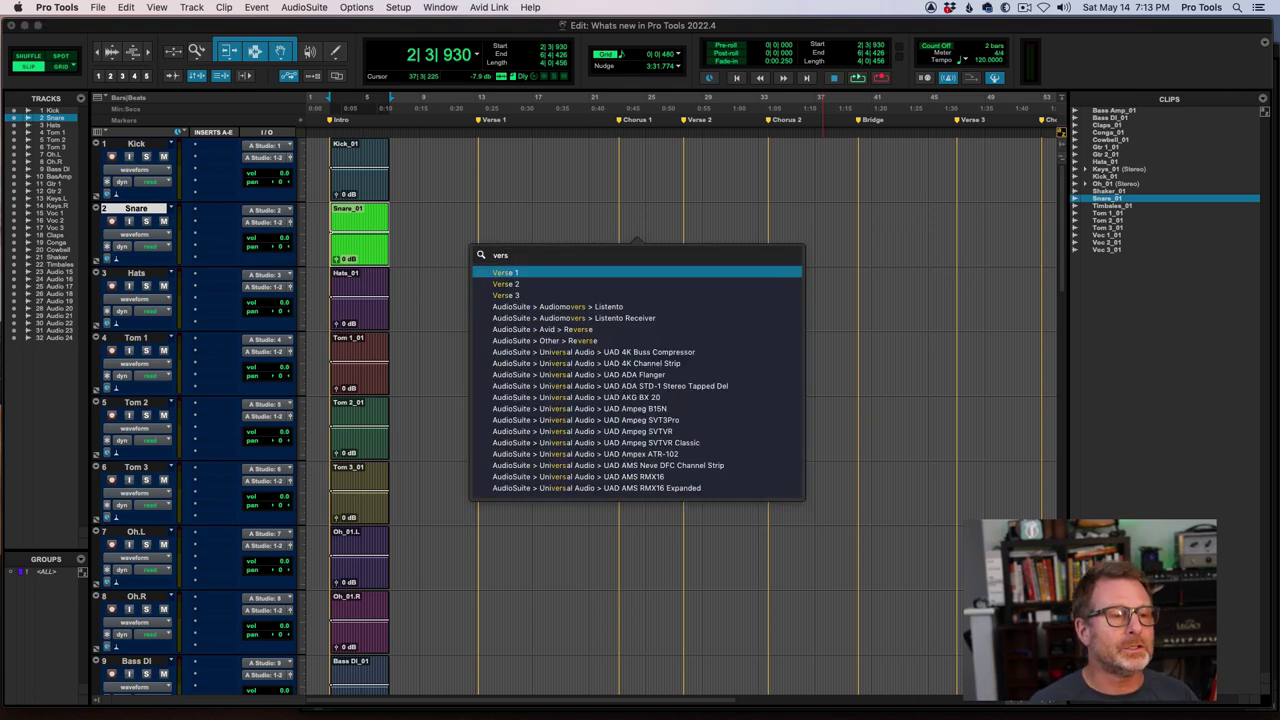
key(Down)
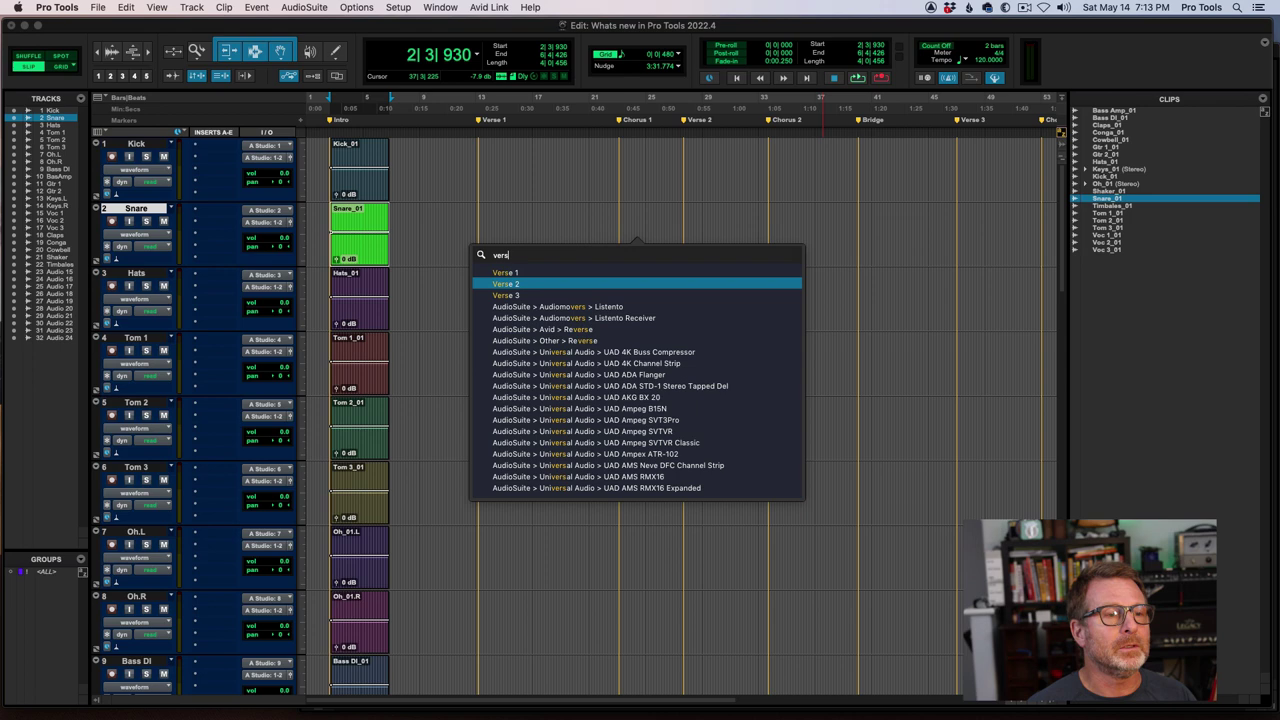
key(Return)
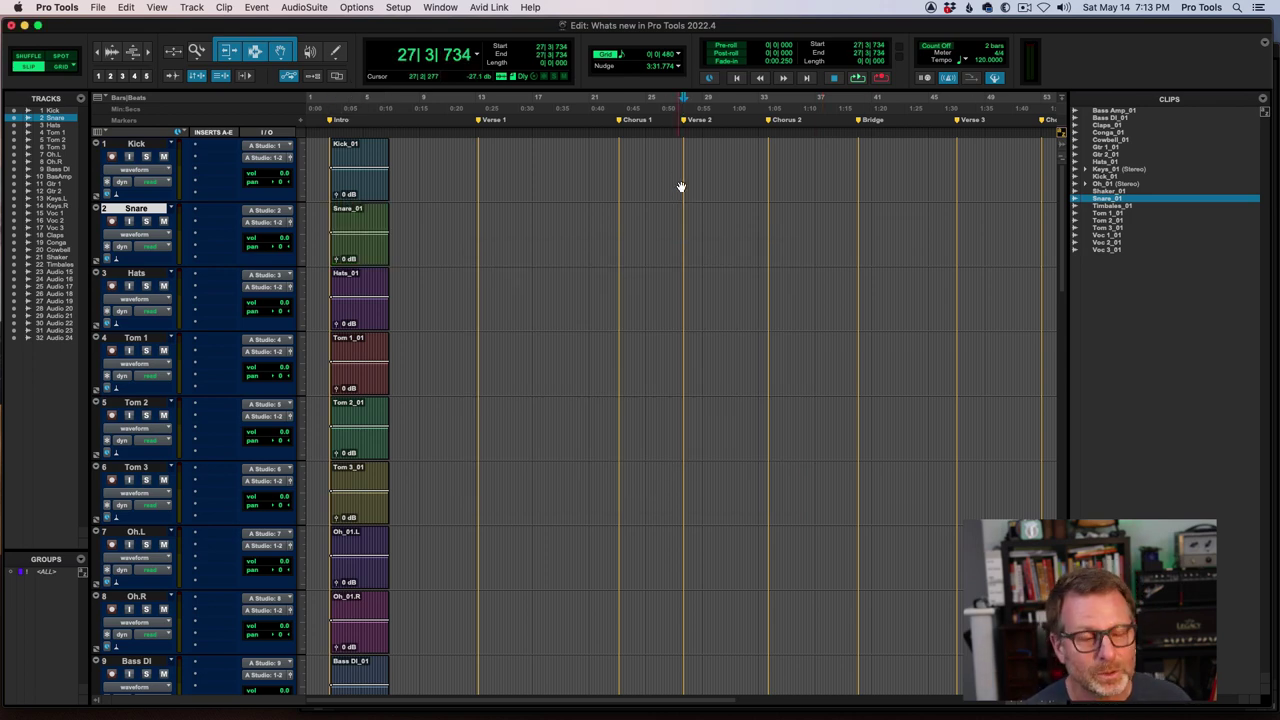
Step: Search 'bri' to jump to the Bridge marker at 40|1|181, then play and stop from there
key(super+shift+5)
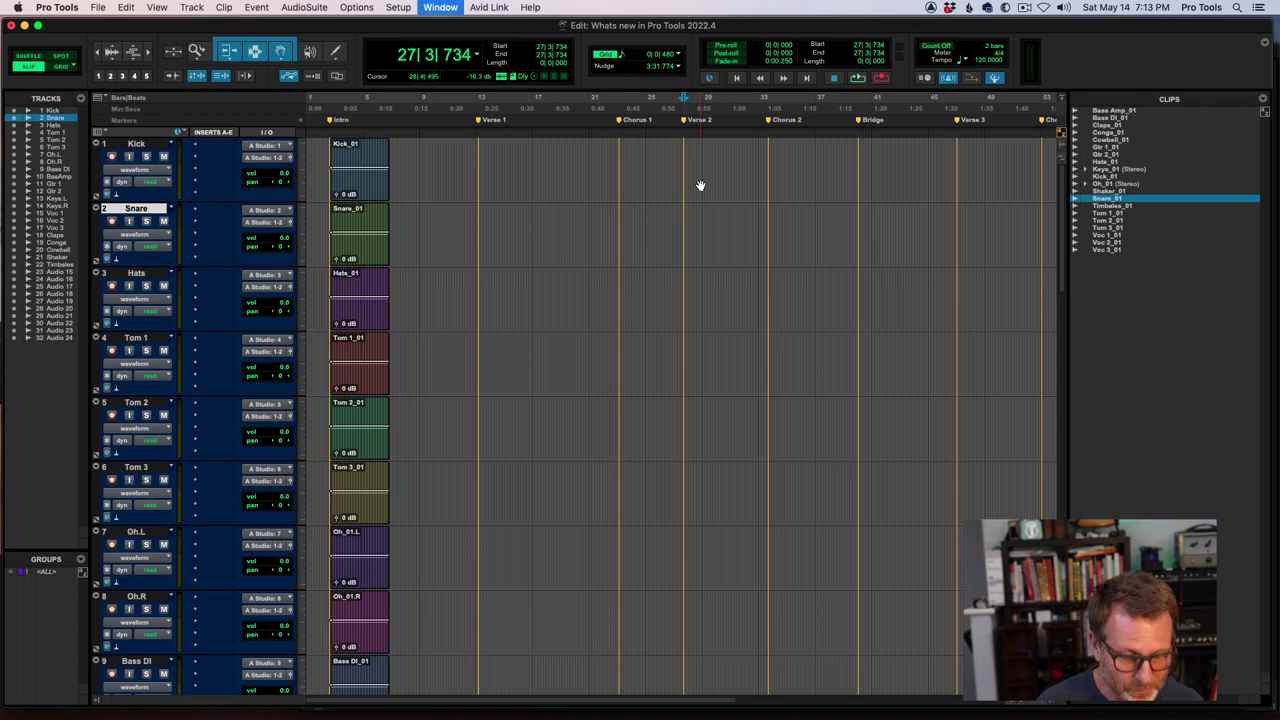
text(bri)
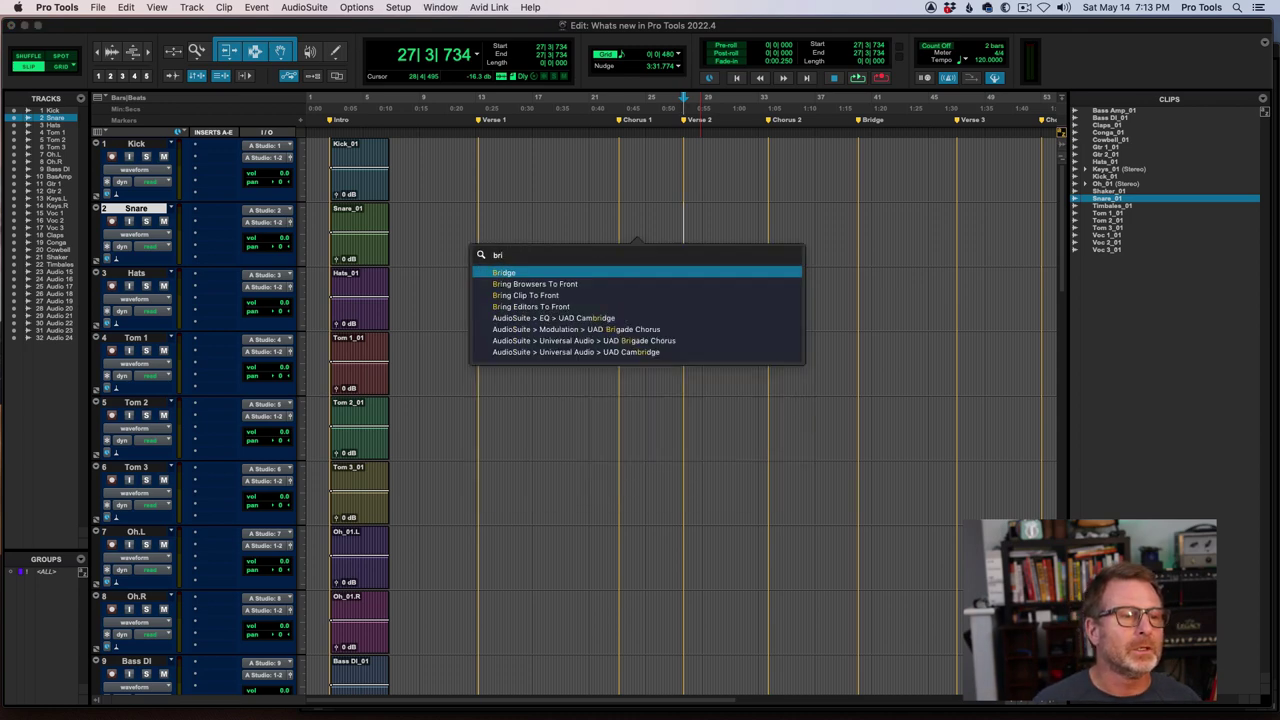
key(Return)
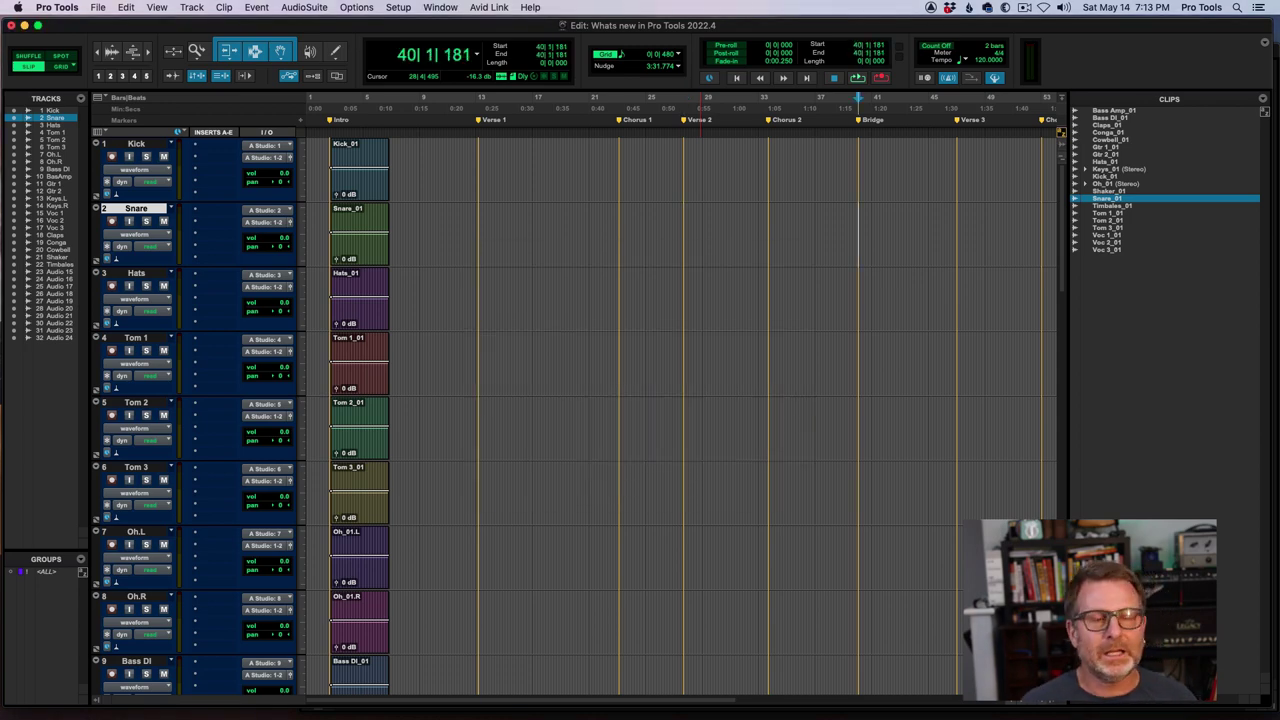
key(space)
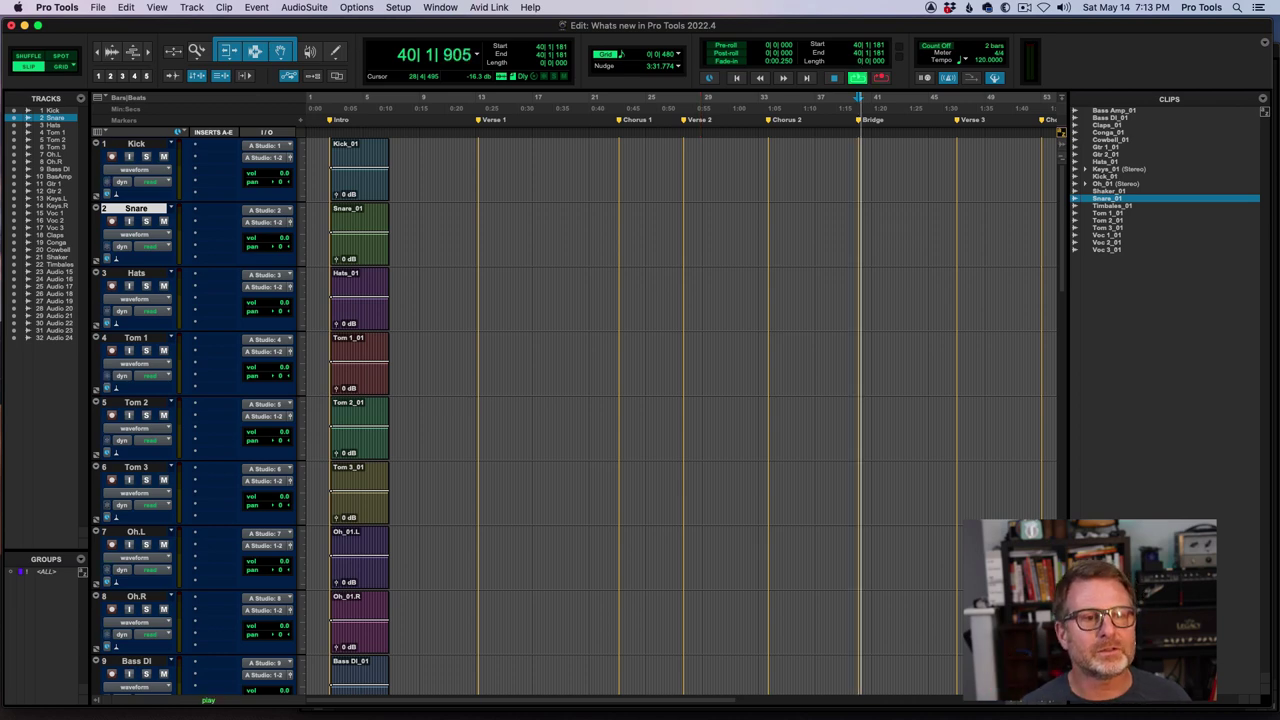
key(space)
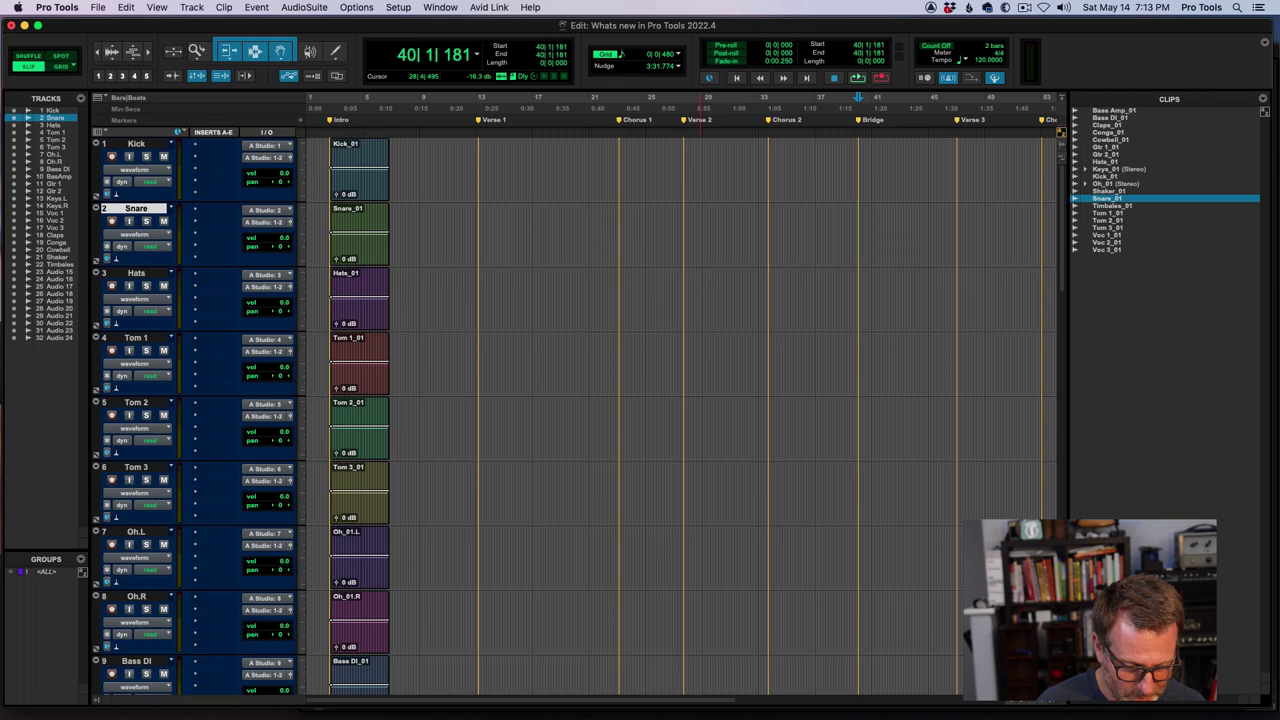
Step: Search 'gain' to open the AudioSuite Avid Gain plug-in at 0.0 dB, moving its window right
key(super+shift+p)
text(eq)
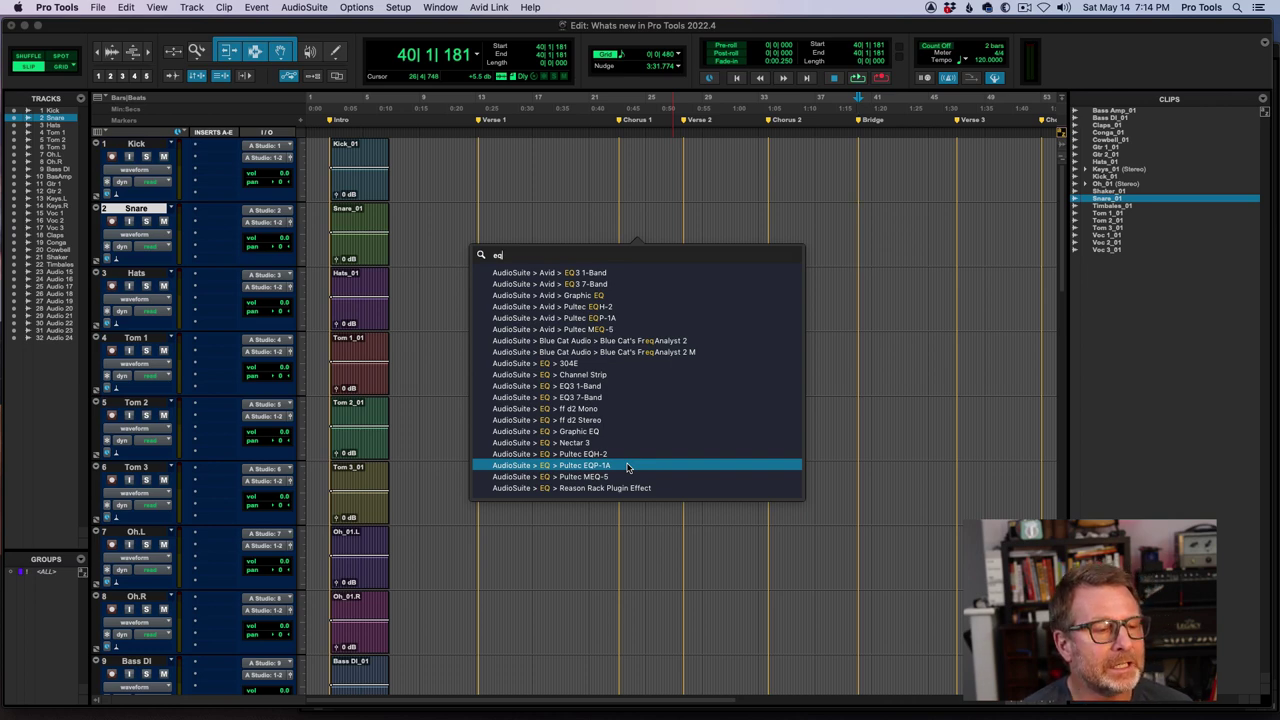
key(BackSpace)
key(BackSpace)
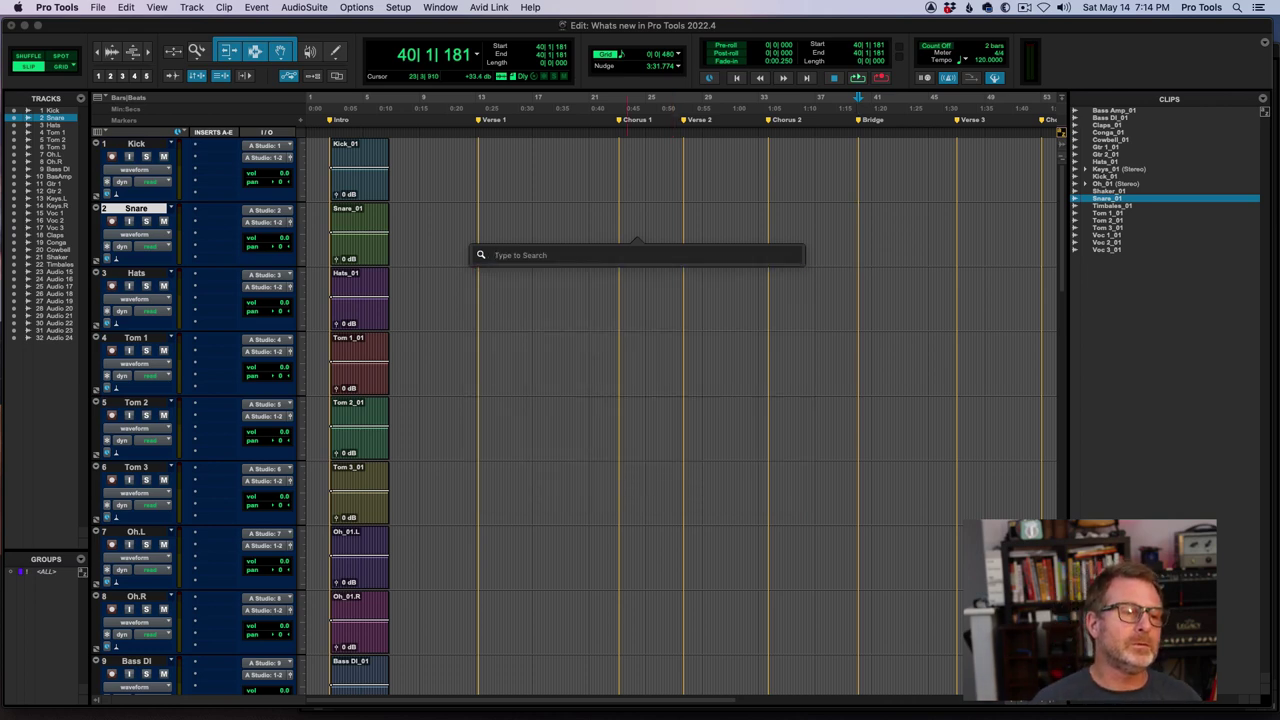
text(gain)
key(Down)
key(Down)
key(Down)
key(Down)
key(Down)
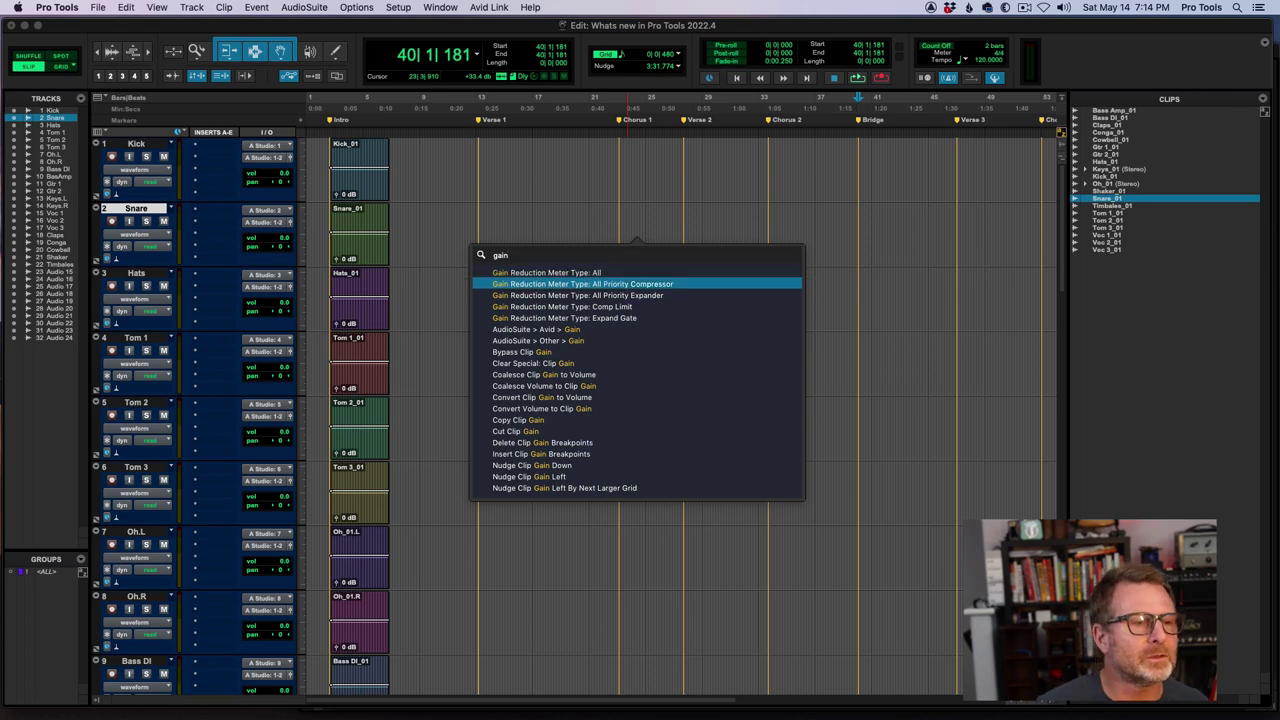
key(Return)
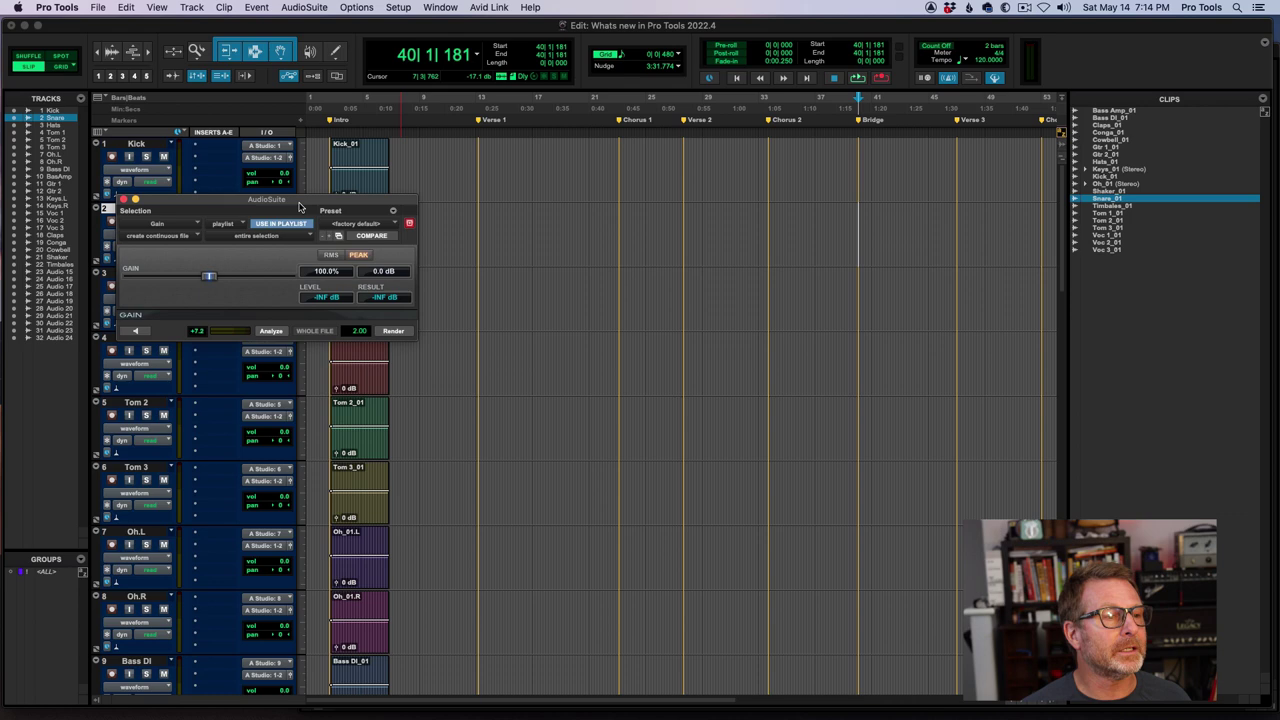
drag(268, 199, 574, 198)
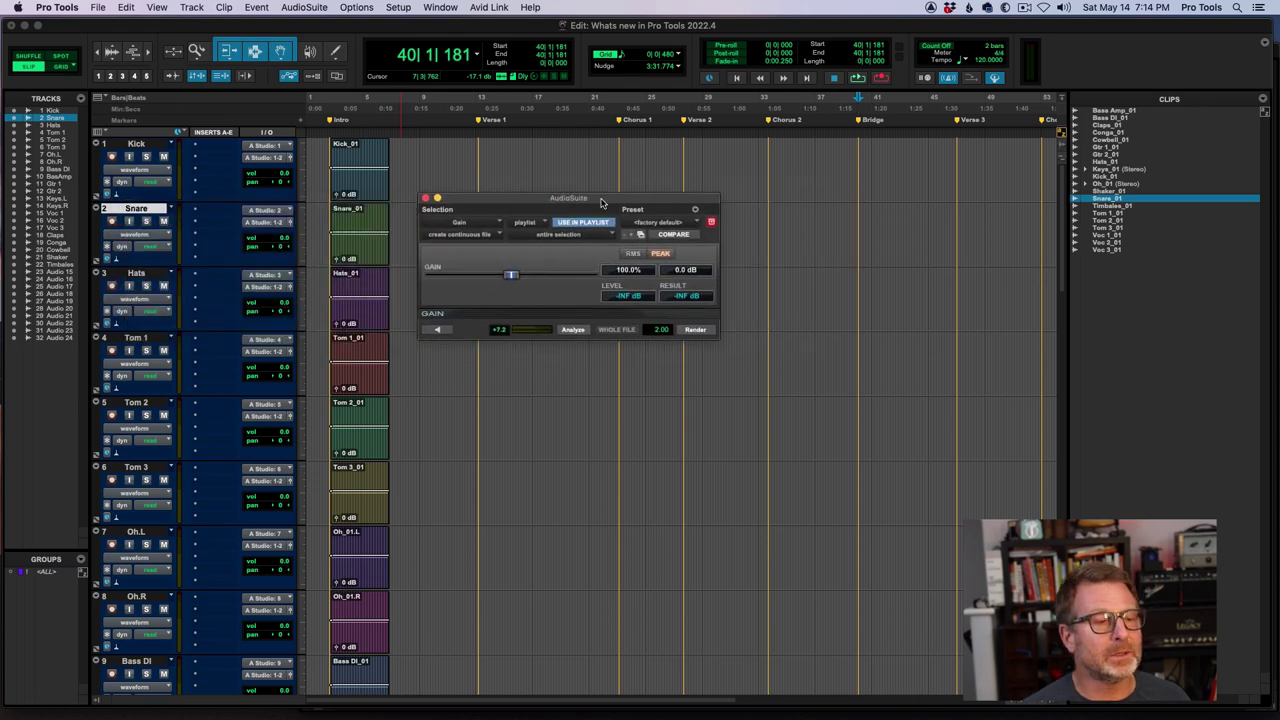
Step: Close the AudioSuite Gain window and, after reviewing the What's New PDF, return to Pro Tools
click(425, 198)
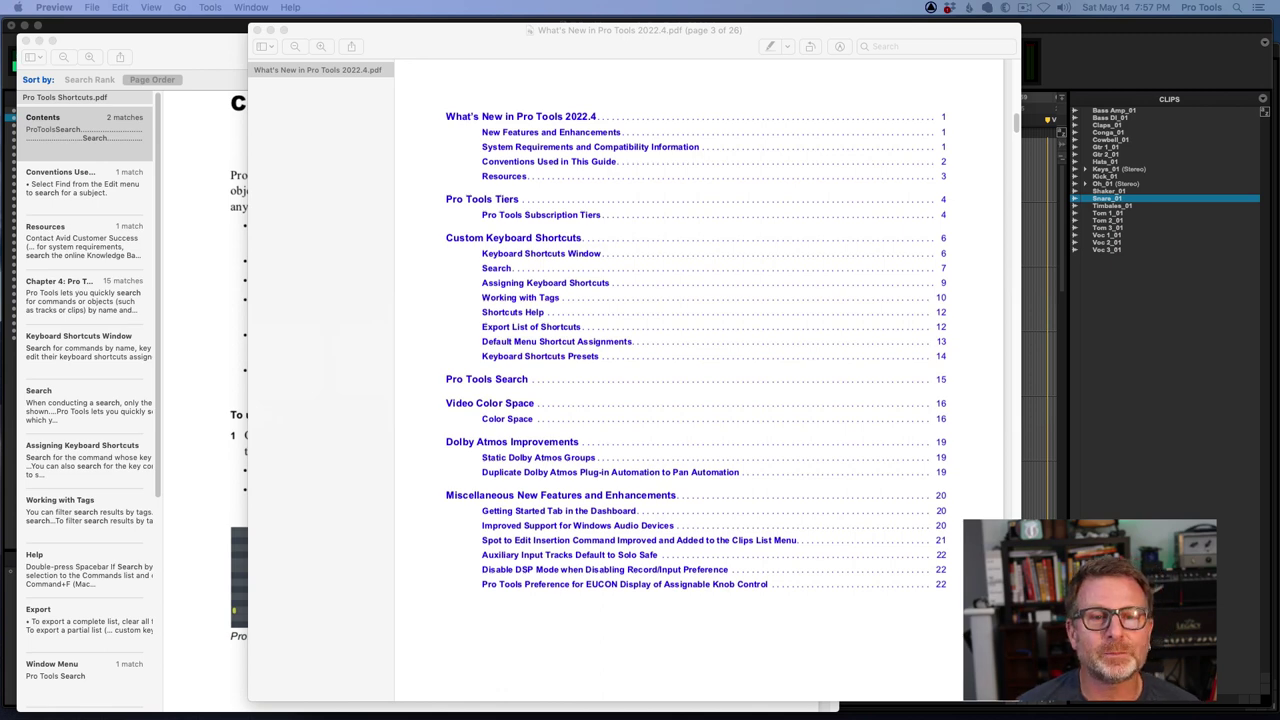
key(super+Tab)
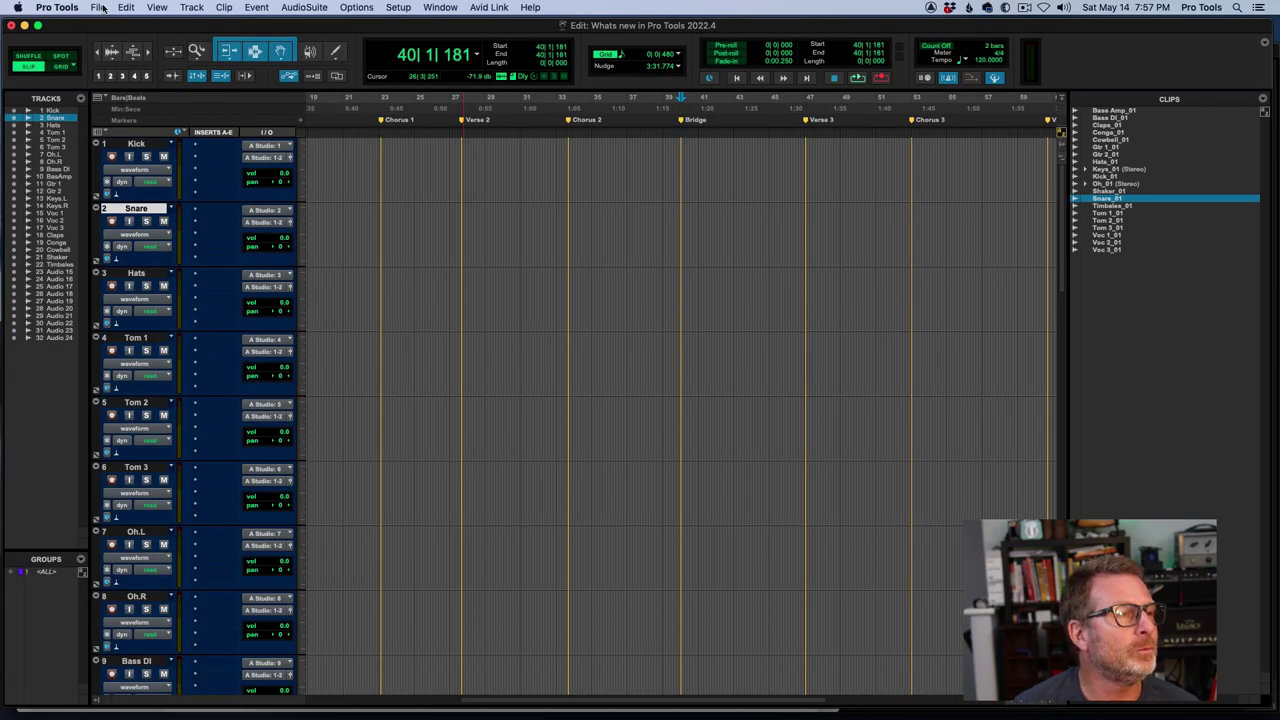
Step: Open the Dashboard via File > Create New and show its Getting Started guides and templates
click(100, 8)
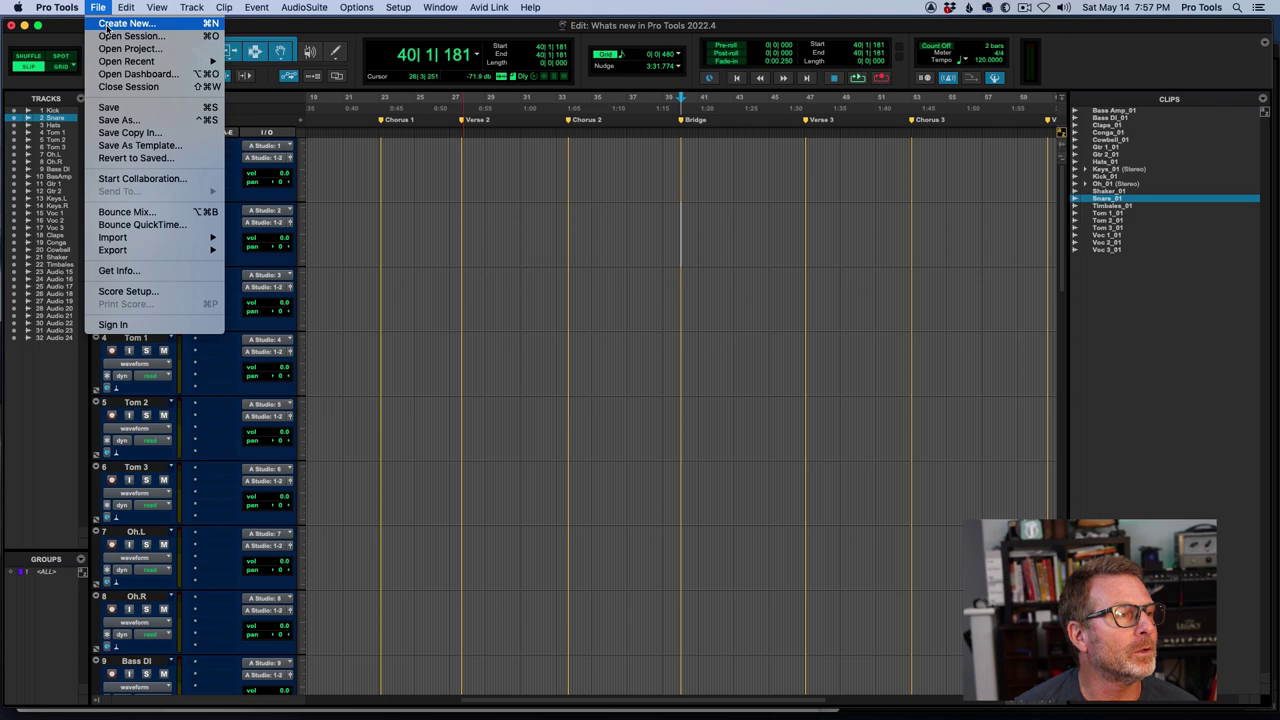
click(110, 23)
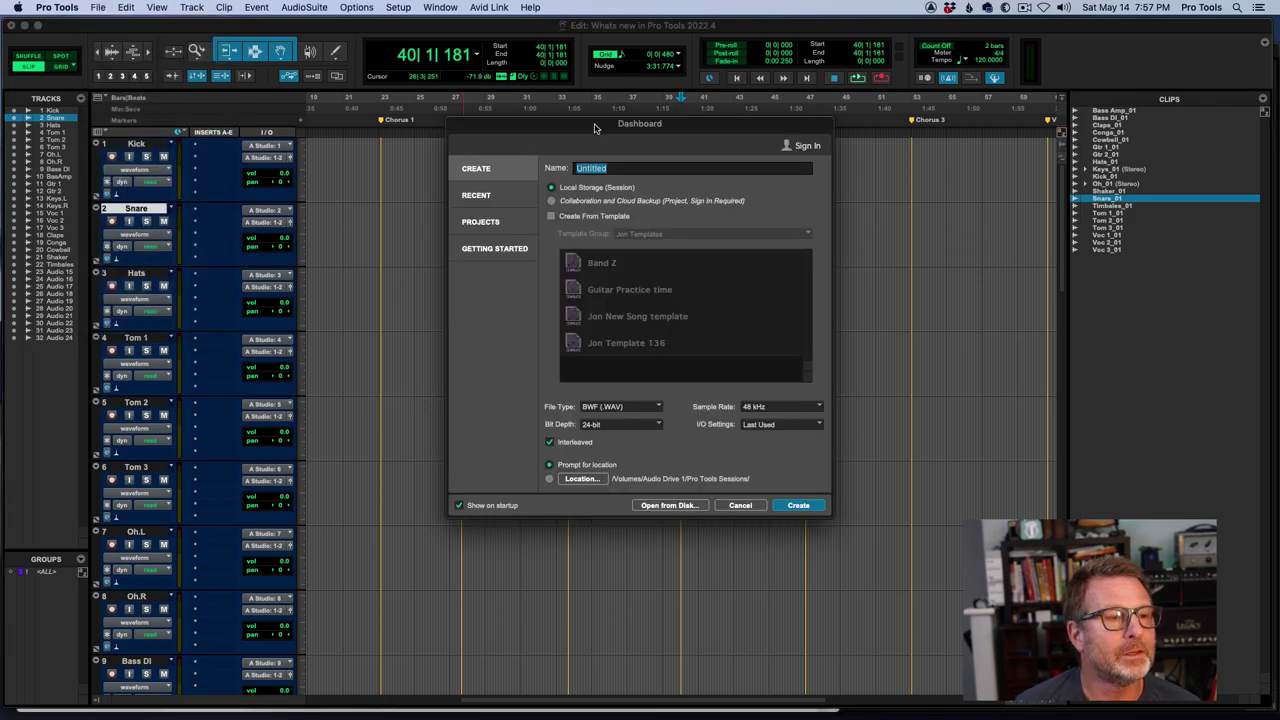
drag(594, 128, 554, 124)
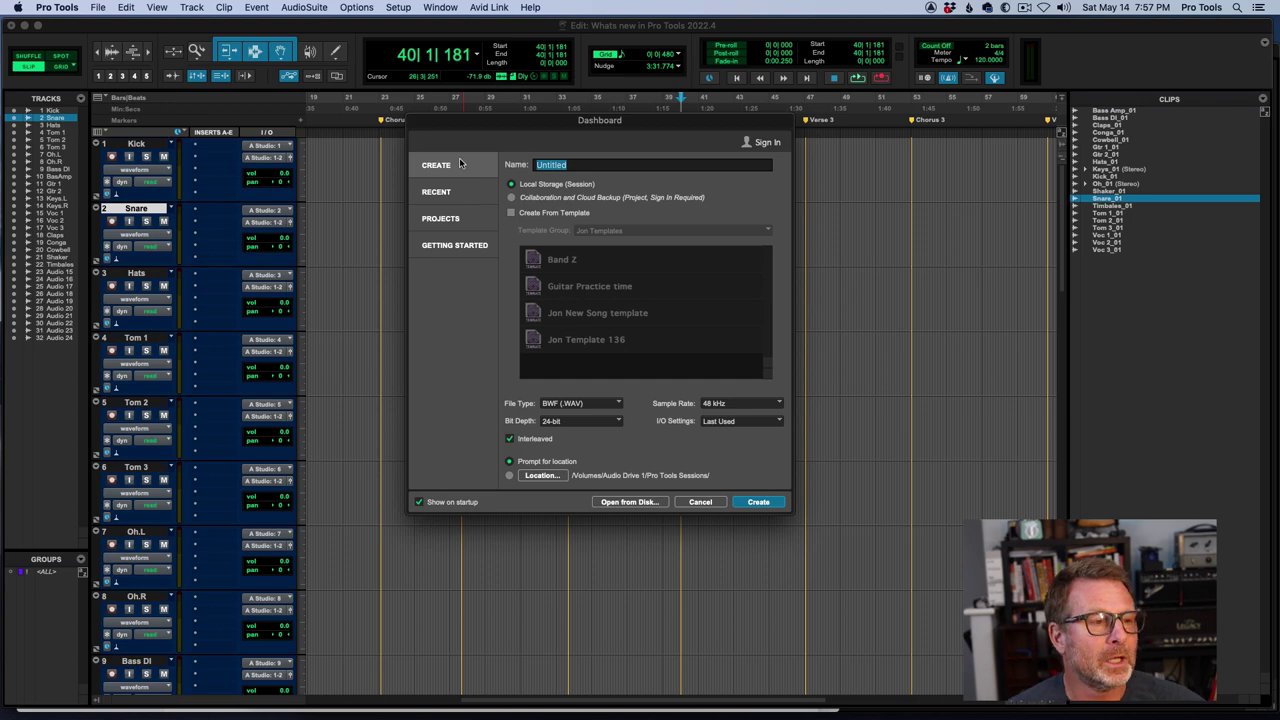
click(462, 249)
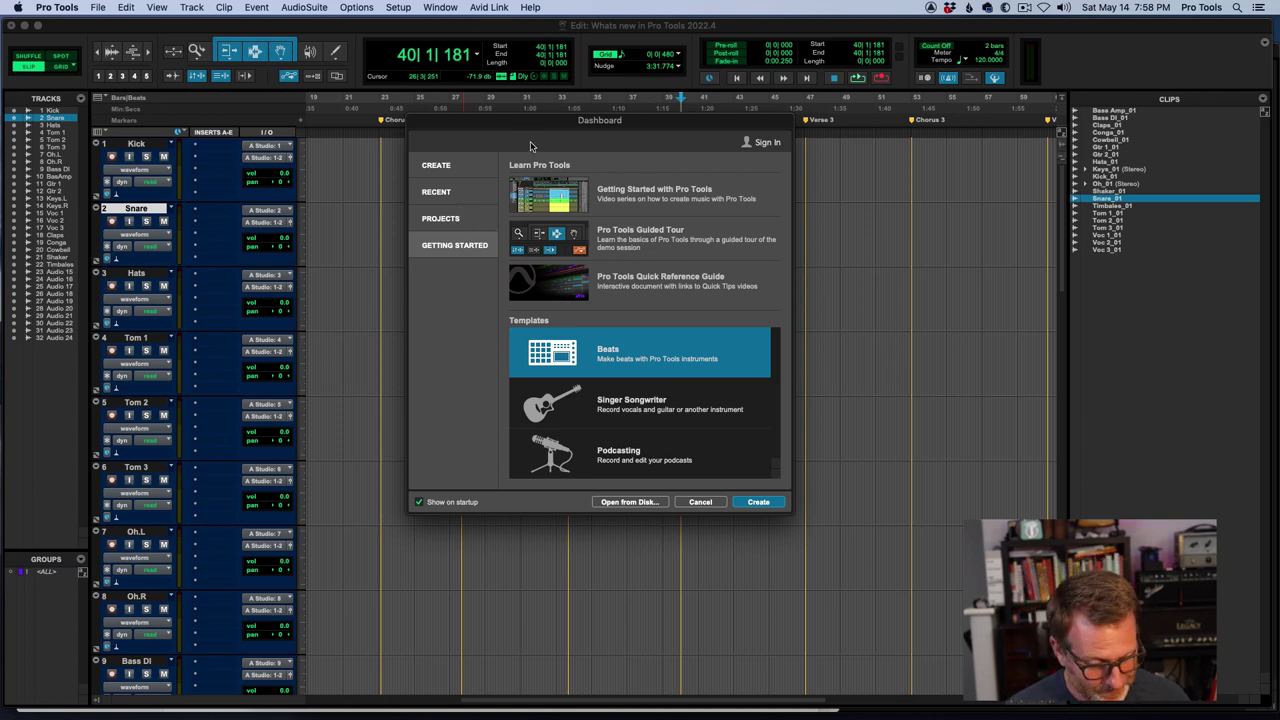
key(cmd+Tab)
key(super+Tab)
key(super+Tab)
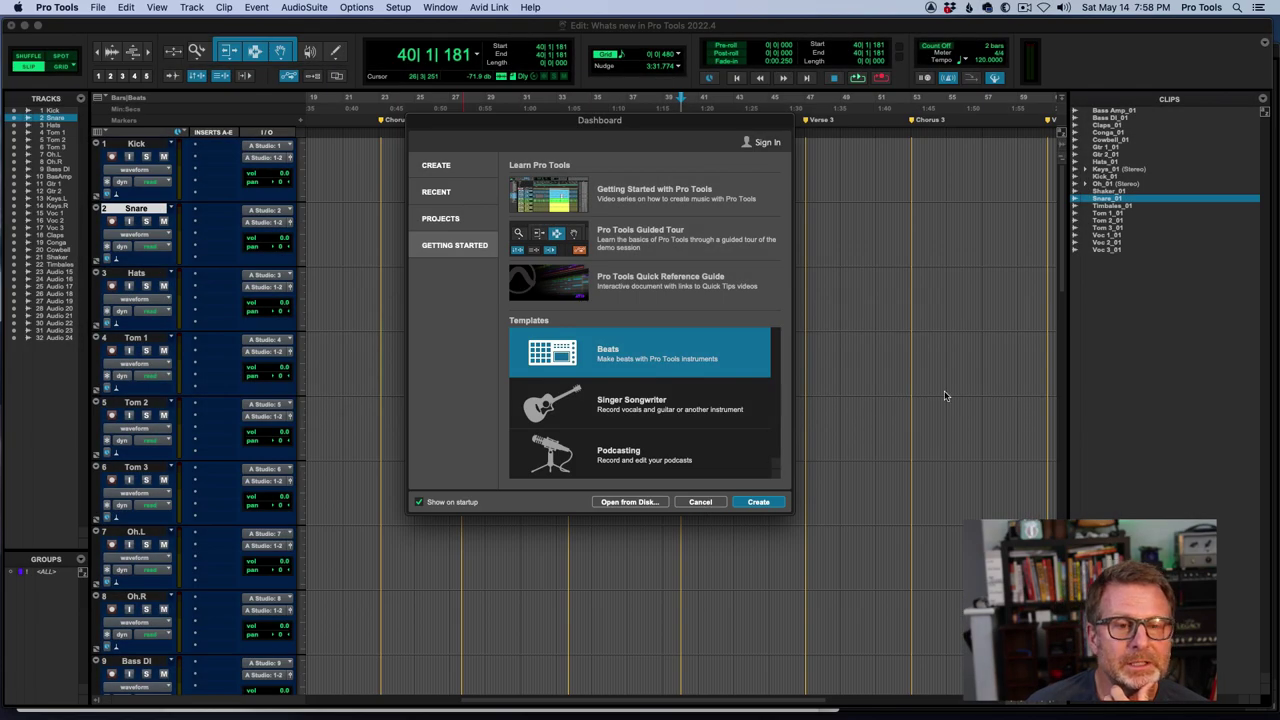
Step: Dismiss the Dashboard, select the Kick_01 clip and check the clip list options
key(Escape)
click(1100, 177)
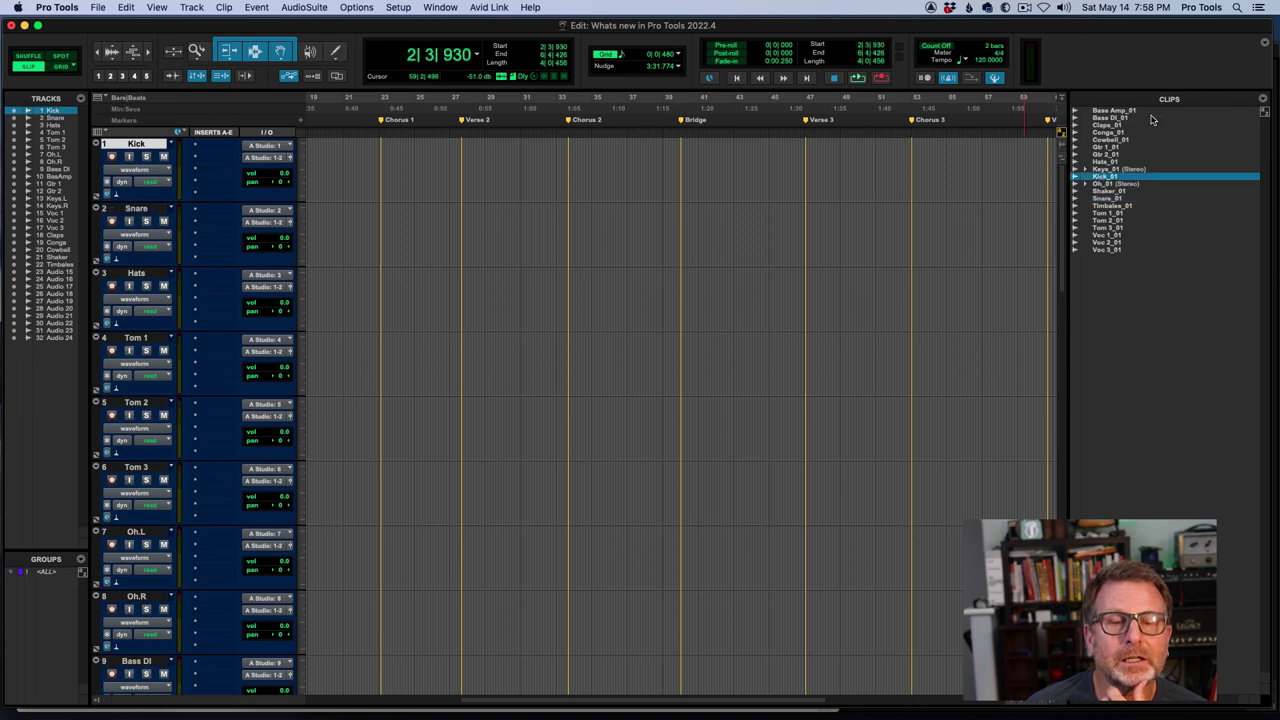
click(1262, 99)
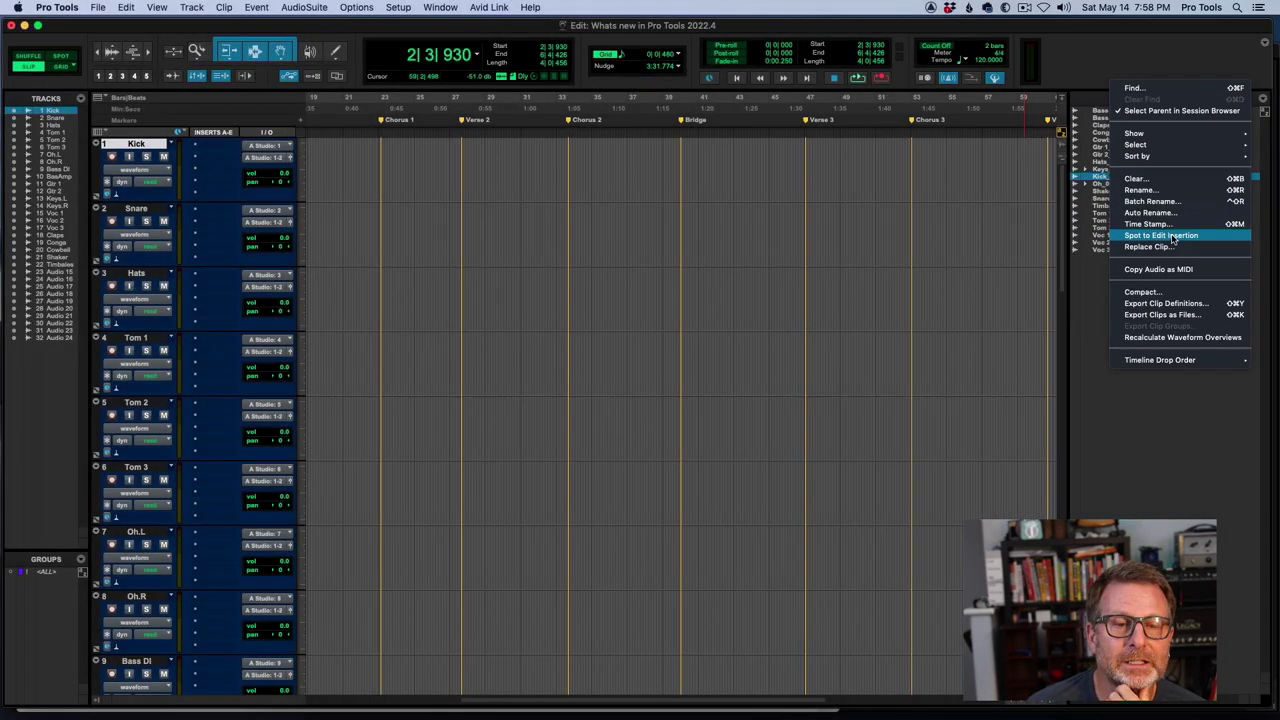
click(1173, 238)
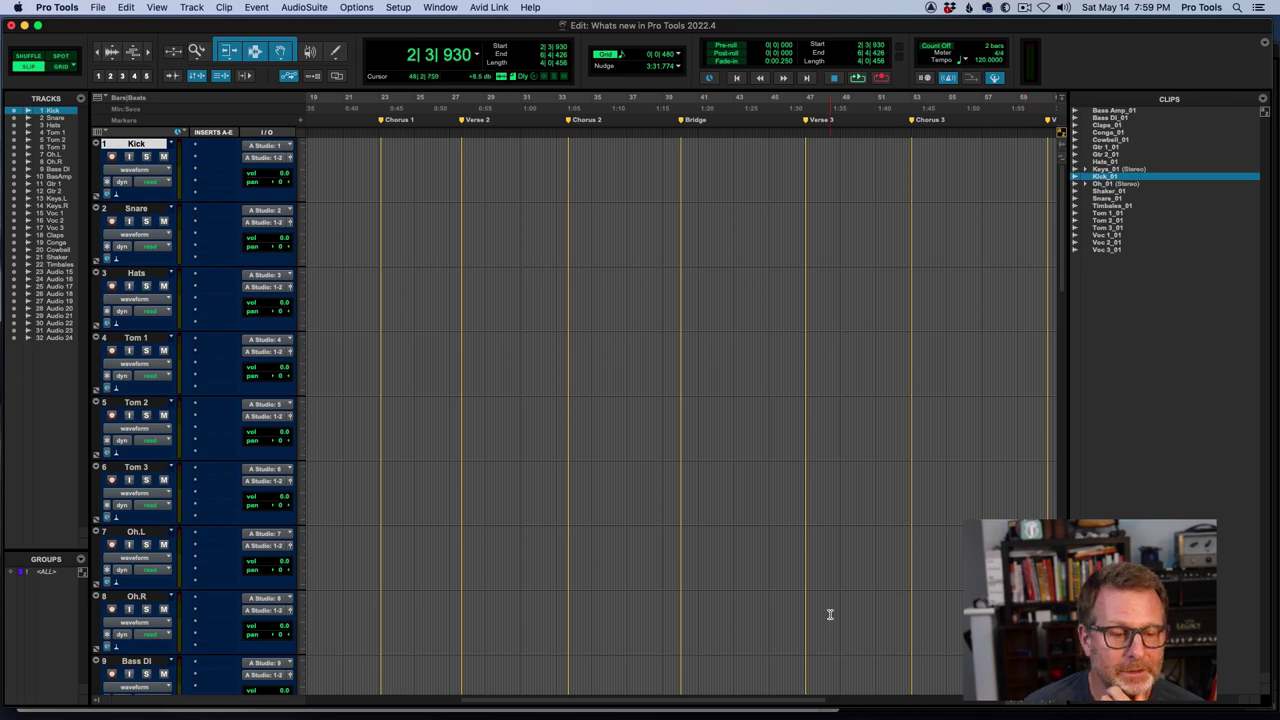
Step: Spot the Kick_01 clip onto the Tom 1 track at the 35|3|382 edit position
scroll(829, 614, left, 10)
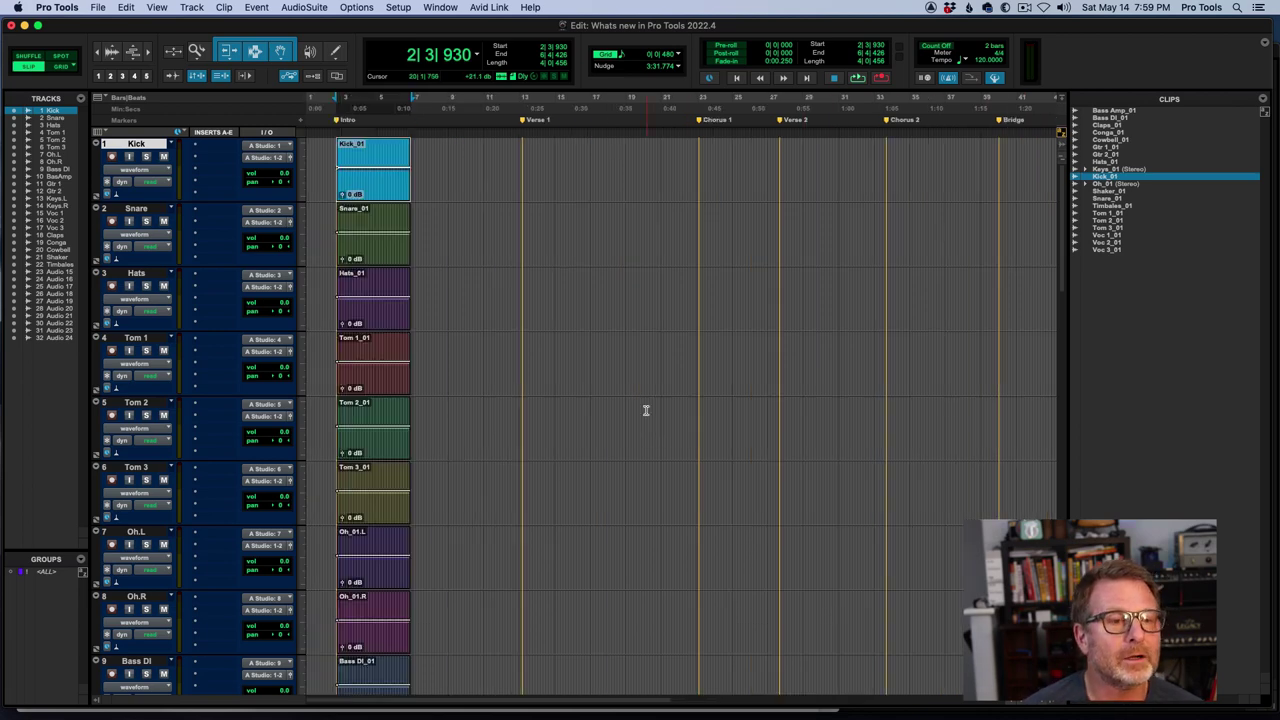
scroll(851, 323, down, 5)
click(921, 180)
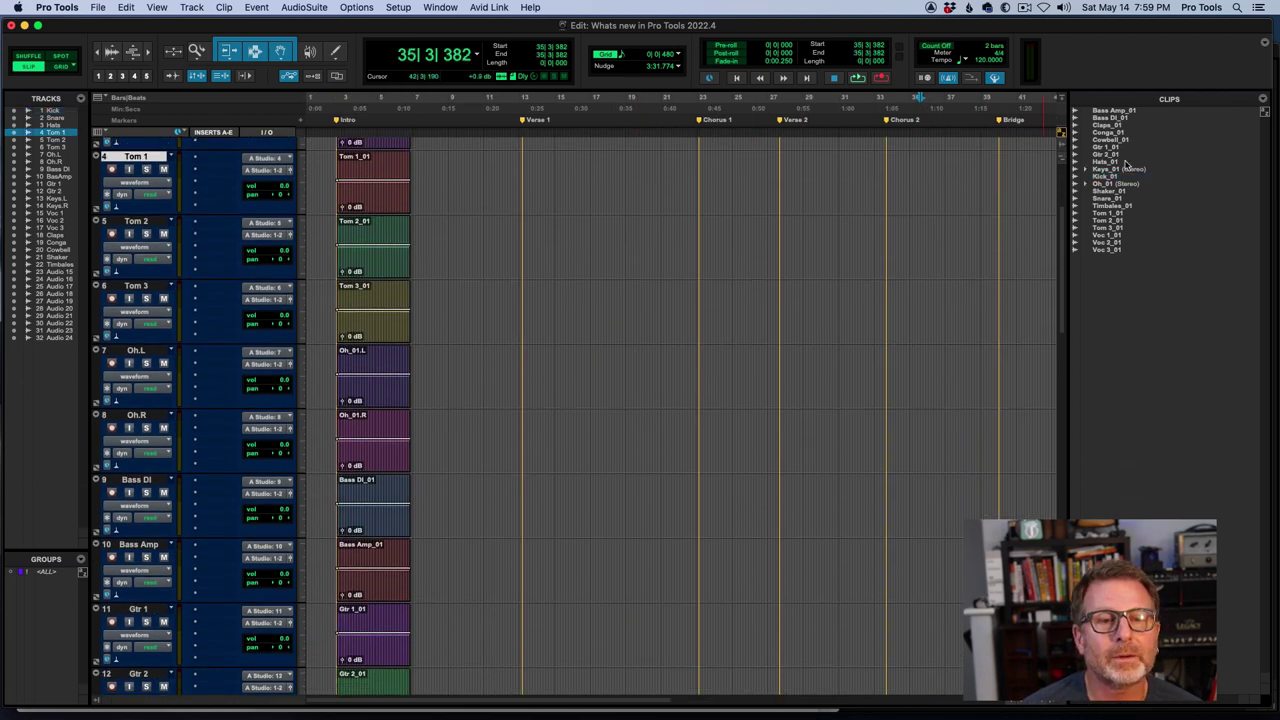
right_click(1108, 177)
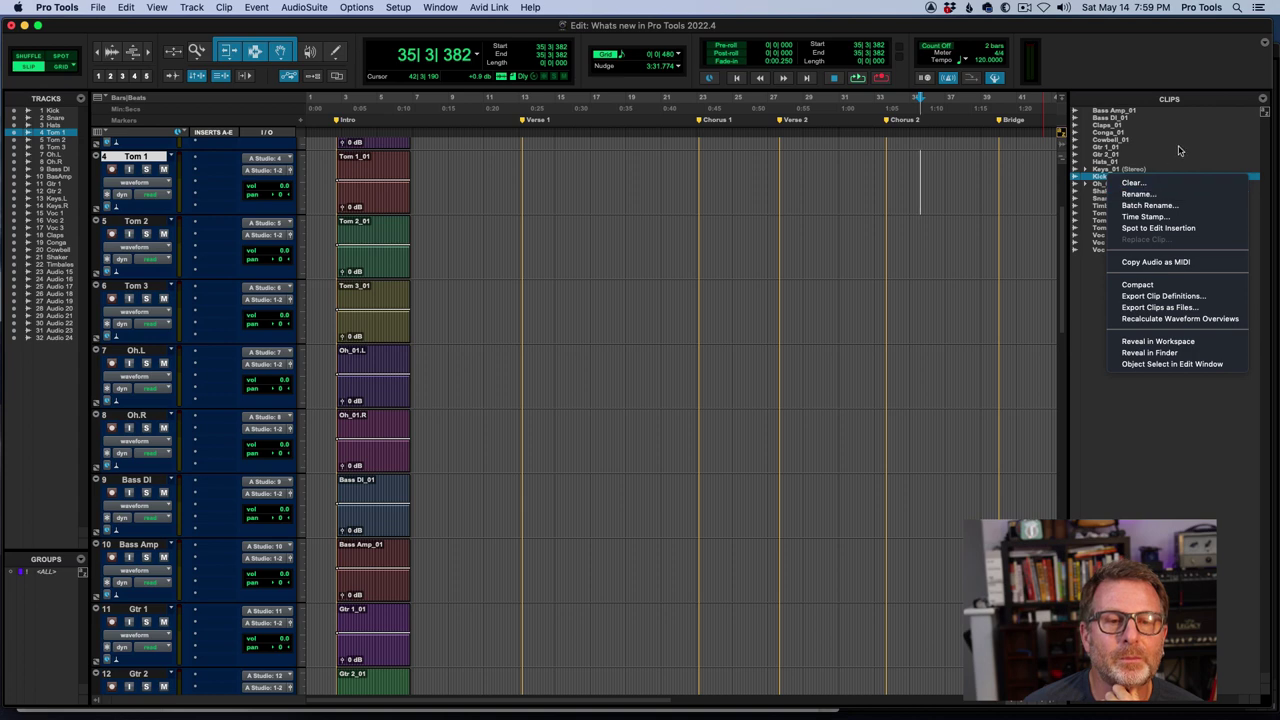
click(1263, 102)
click(1262, 102)
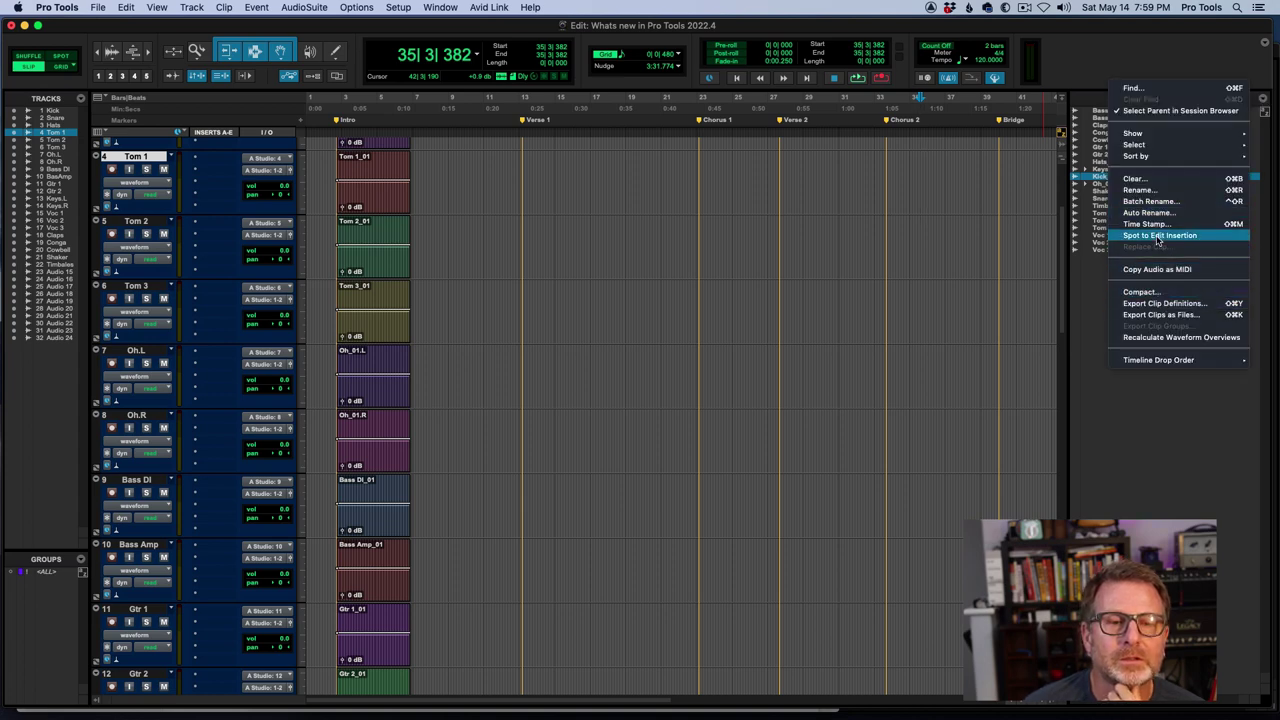
click(1157, 236)
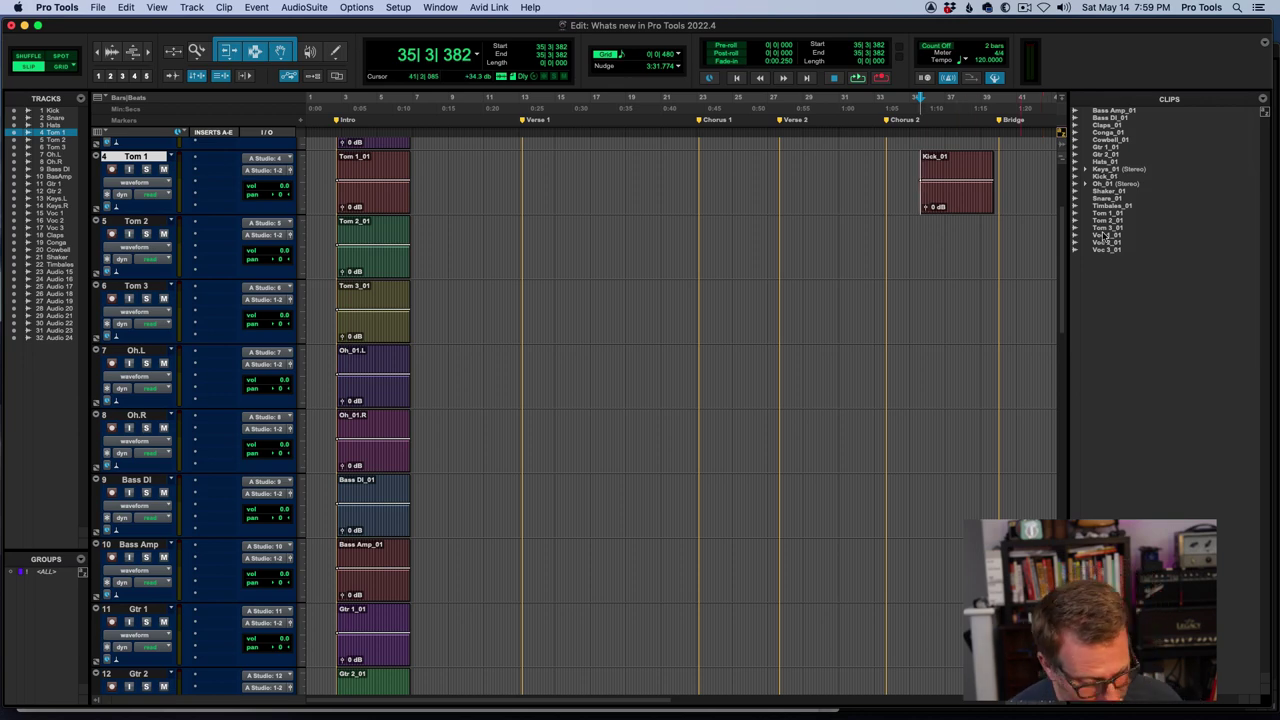
key(super+Tab)
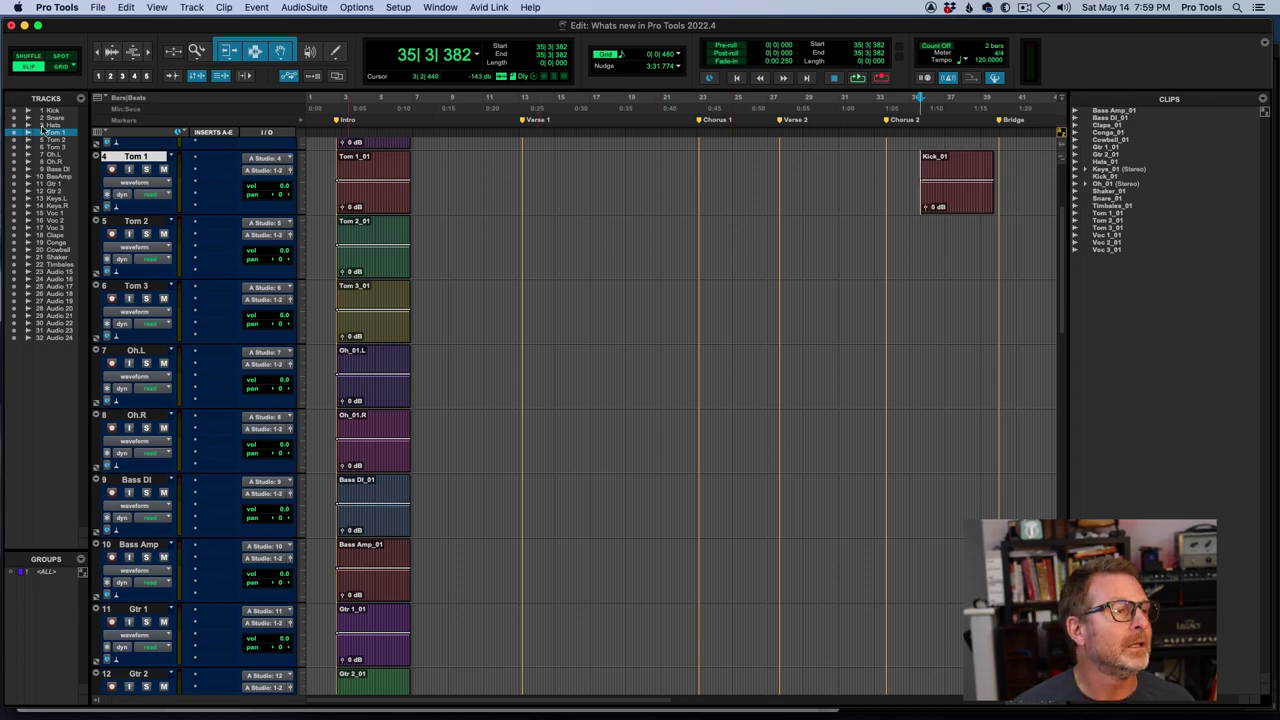
Step: Hide all tracks, add a new stereo Aux Input track (Aux 1), and solo Tom 1
alt+click(18, 300)
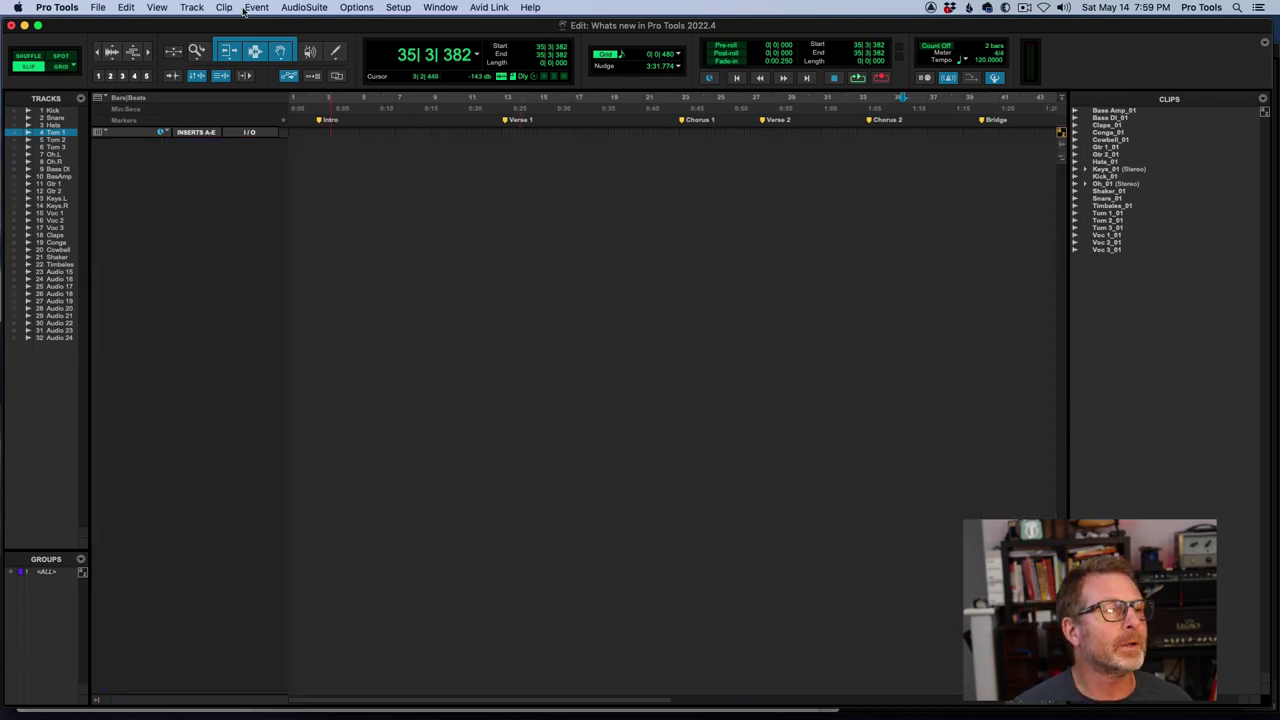
click(192, 8)
click(200, 23)
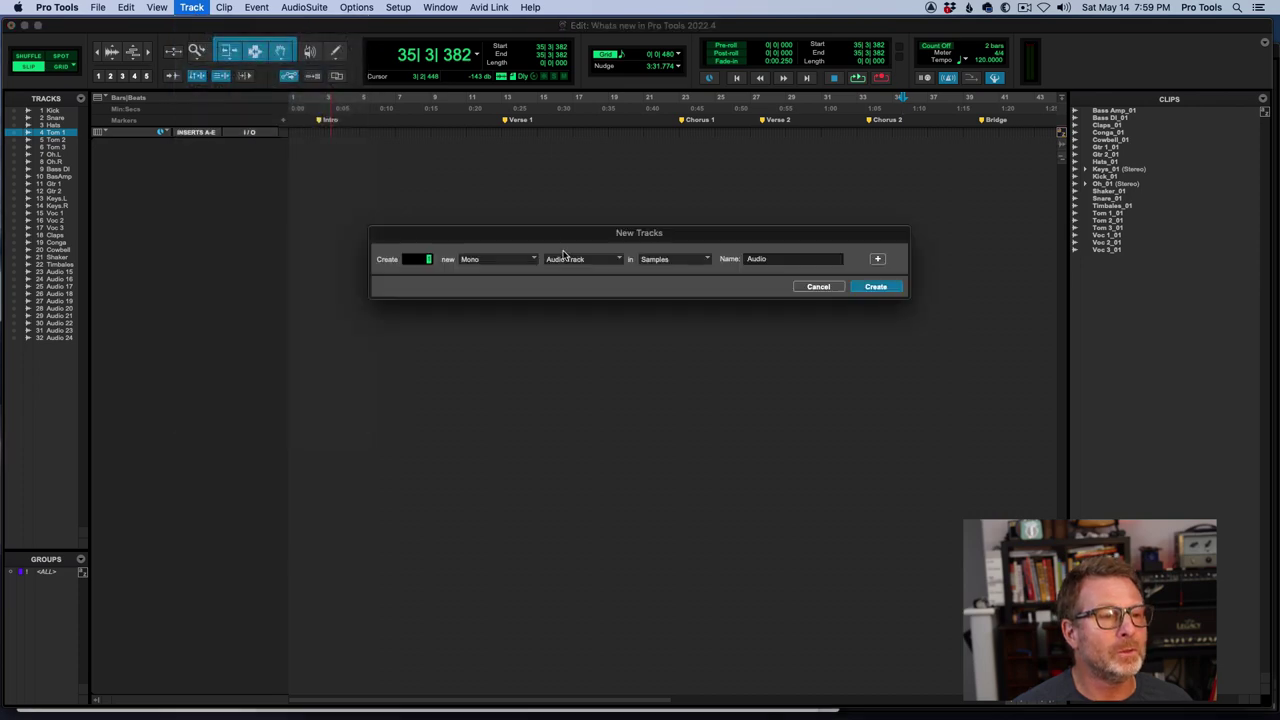
click(491, 261)
click(346, 259)
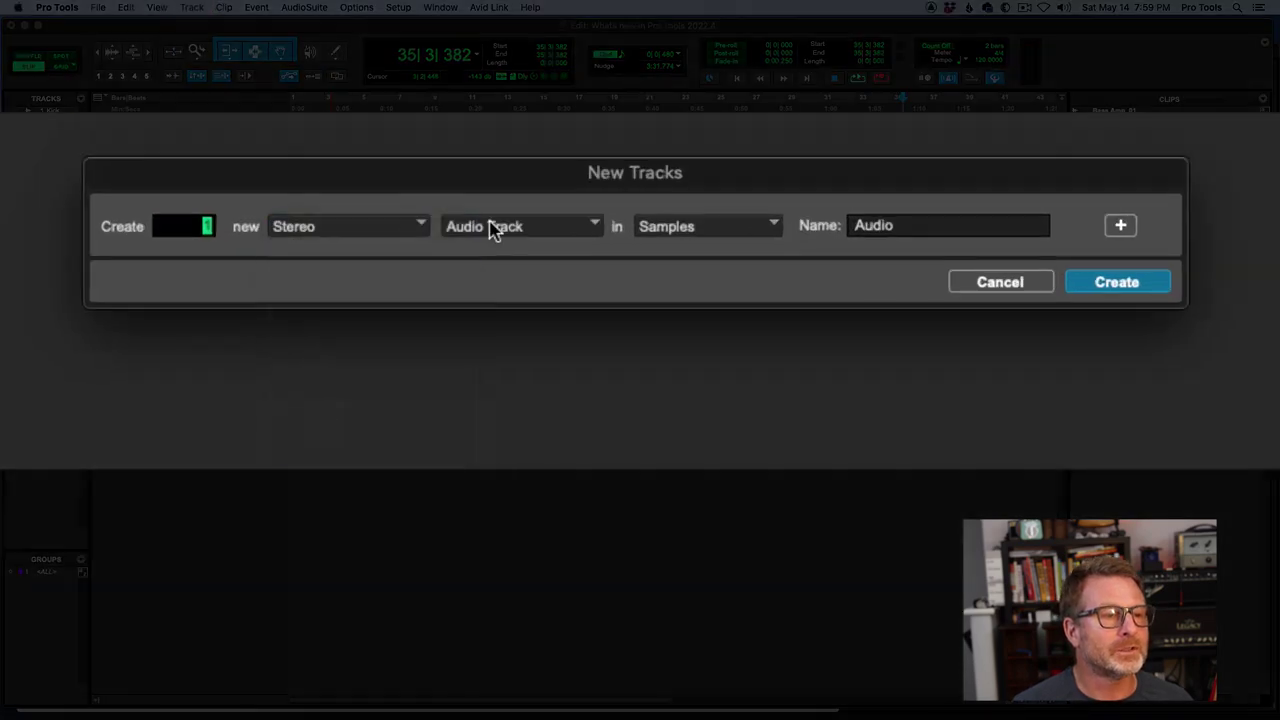
click(491, 228)
click(540, 256)
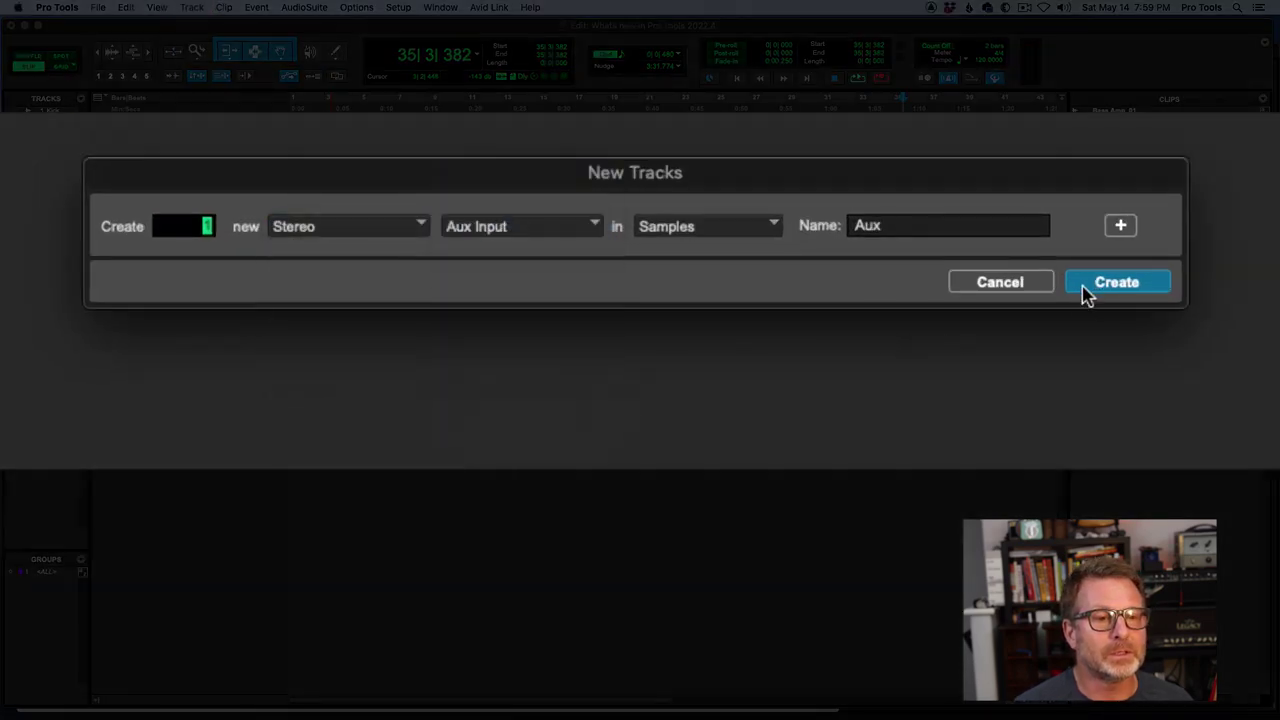
click(1094, 286)
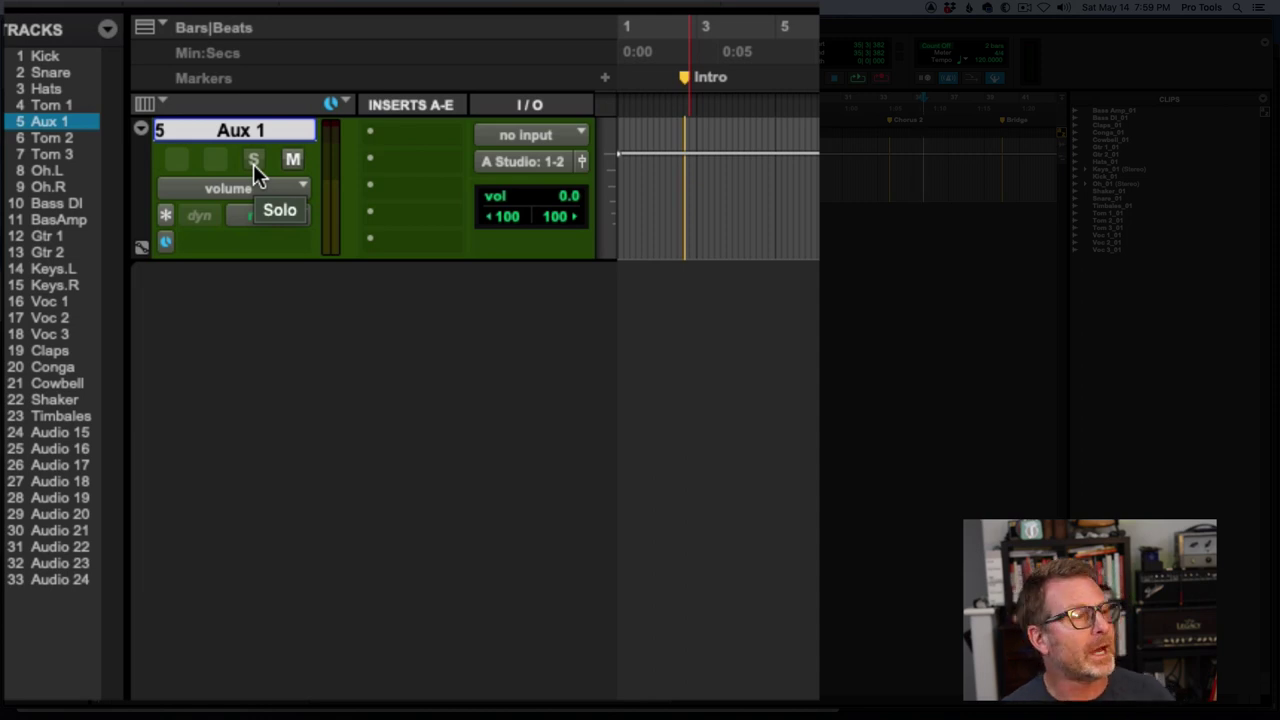
scroll(188, 90, up, 3)
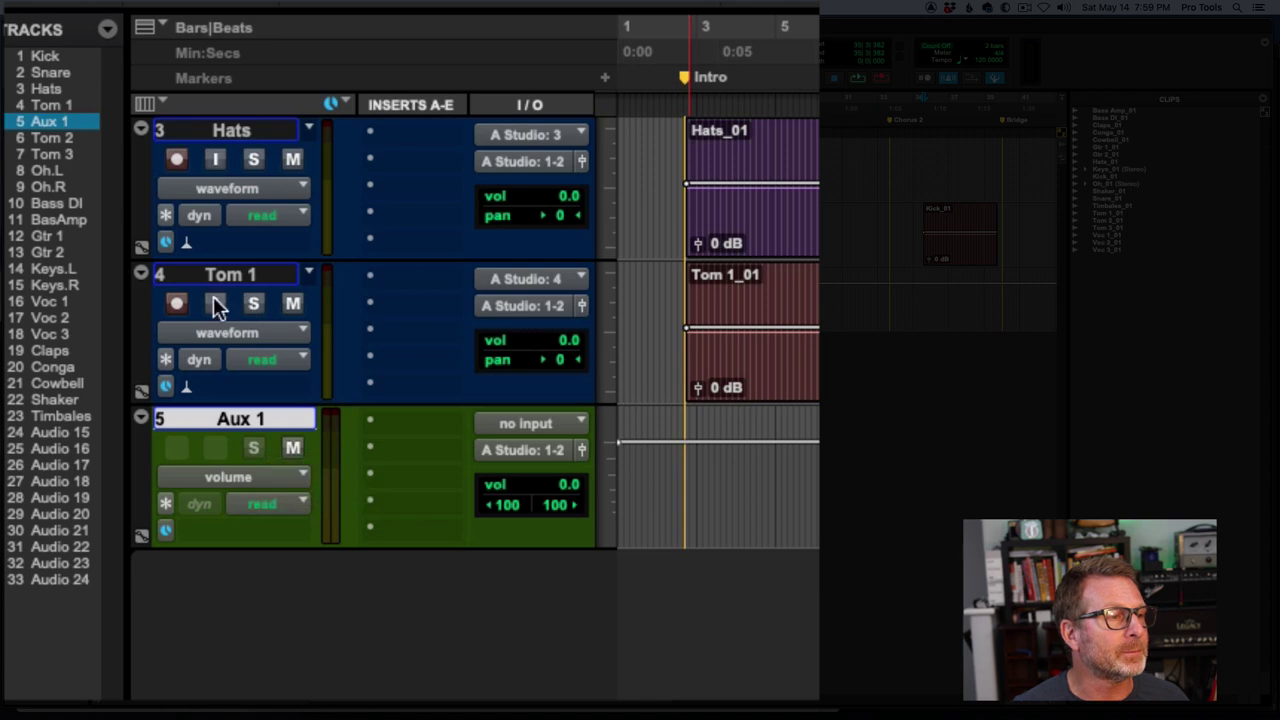
click(253, 303)
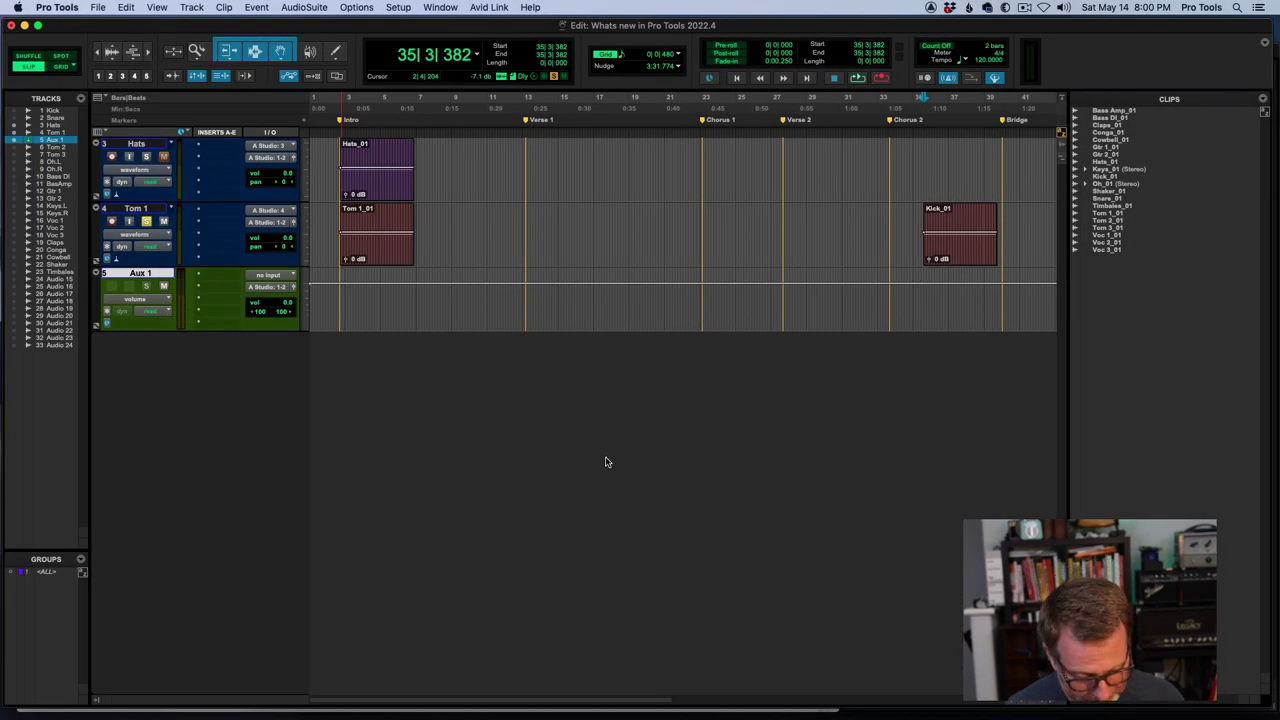
Step: Switch to Preview and scroll through the What's New in Pro Tools 2022.4 contents page
key(super+Tab)
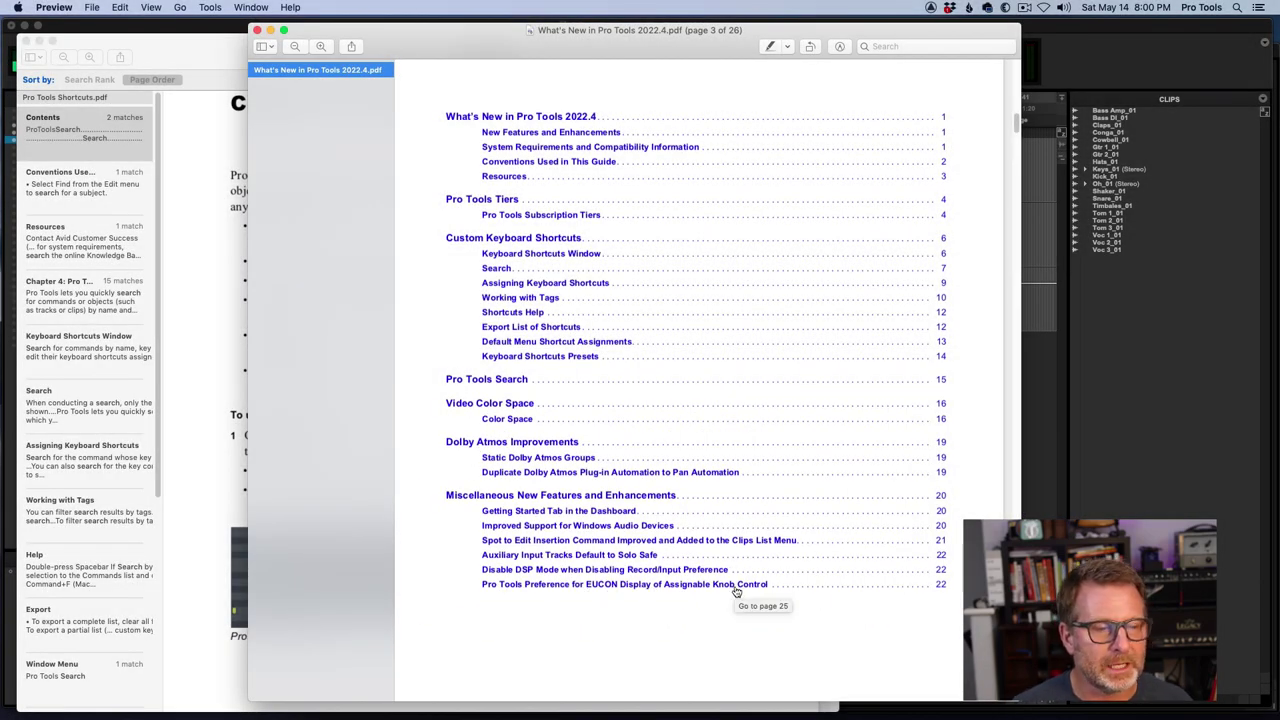
scroll(772, 584, down, 3)
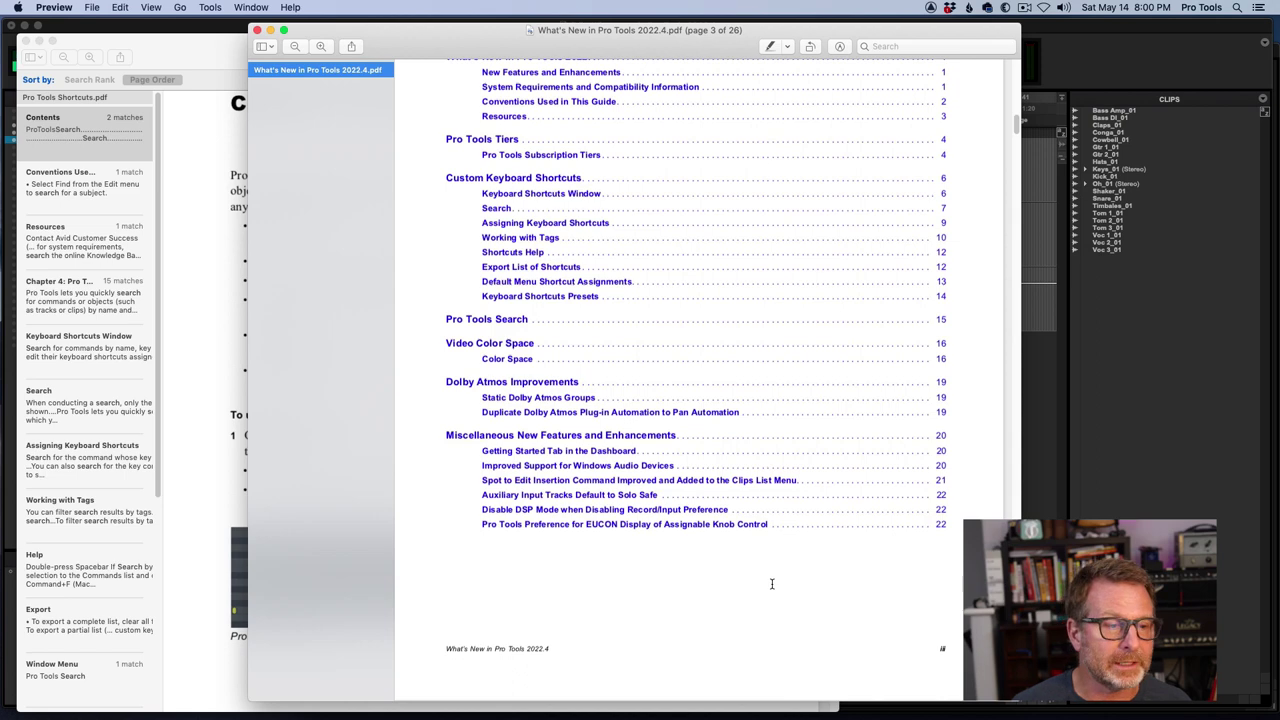
scroll(775, 491, down, 3)
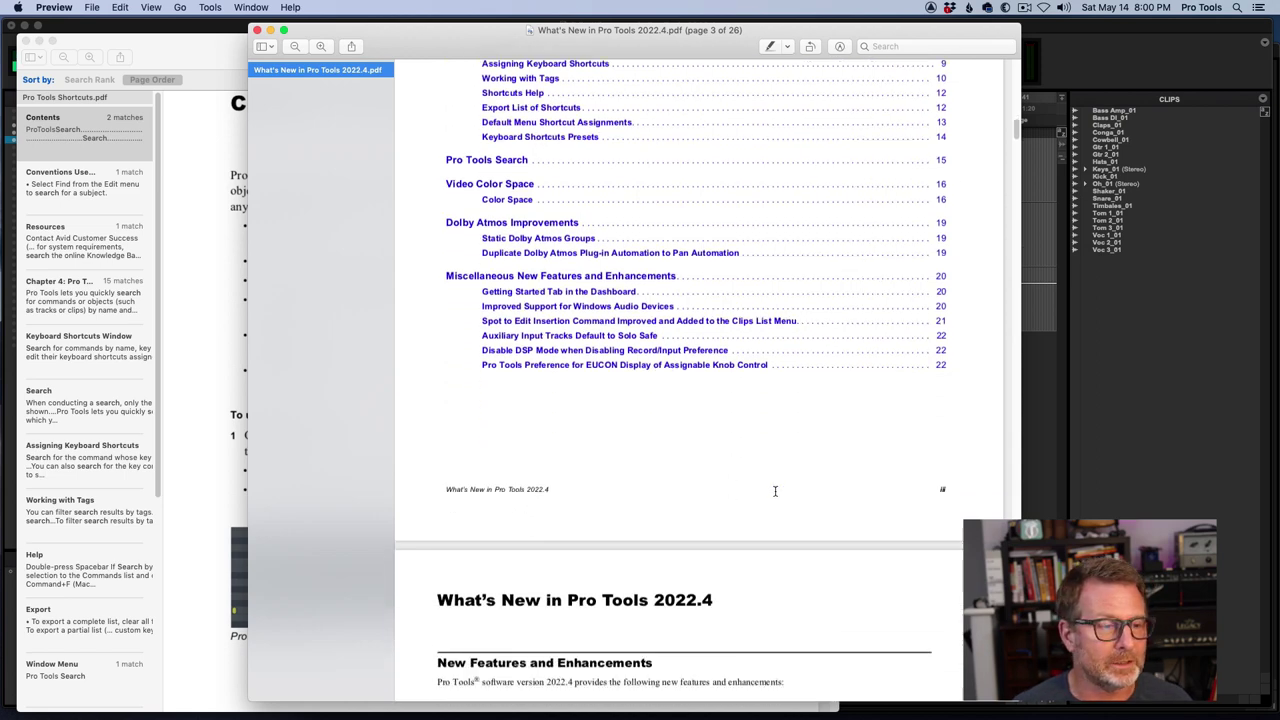
scroll(775, 491, up, 8)
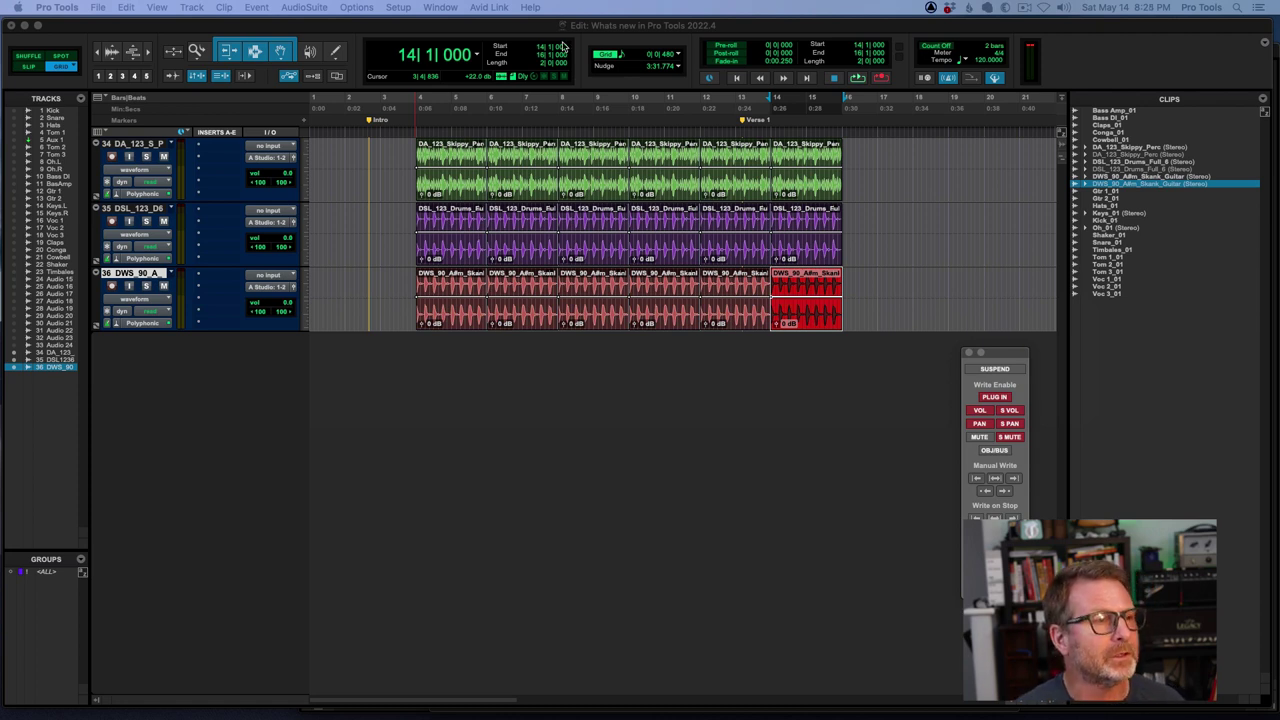
click(93, 26)
click(70, 10)
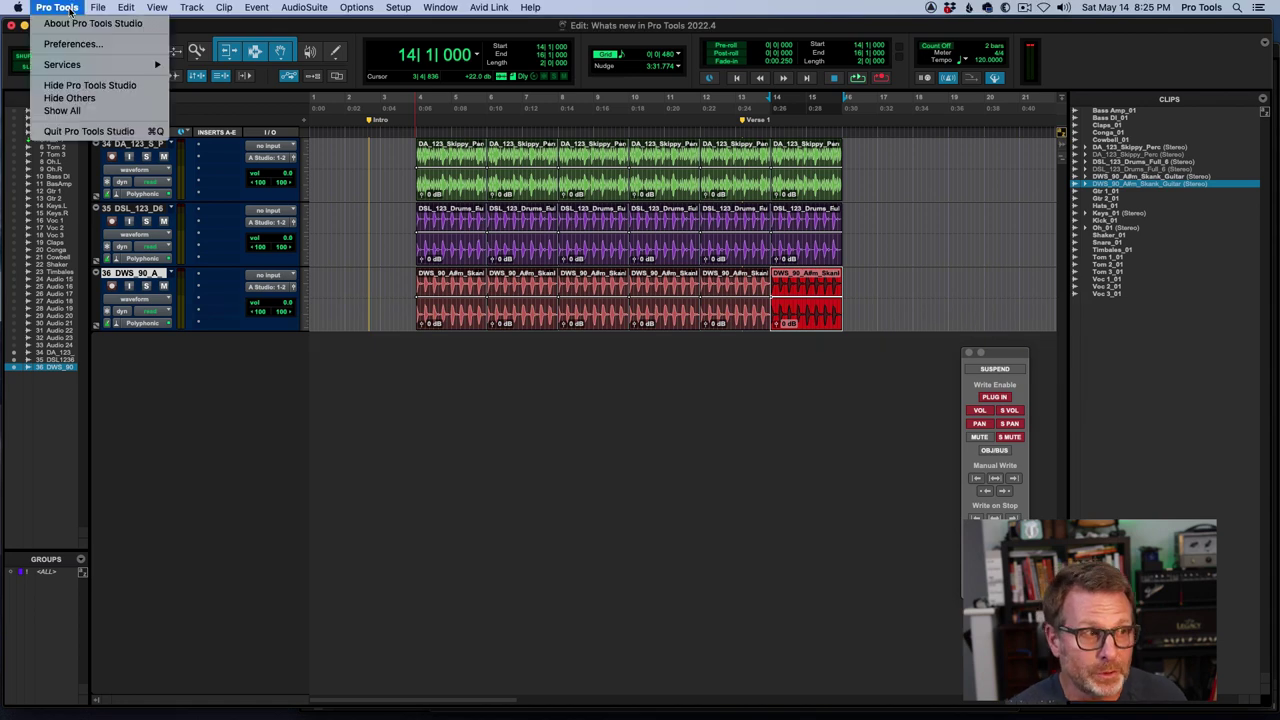
click(70, 23)
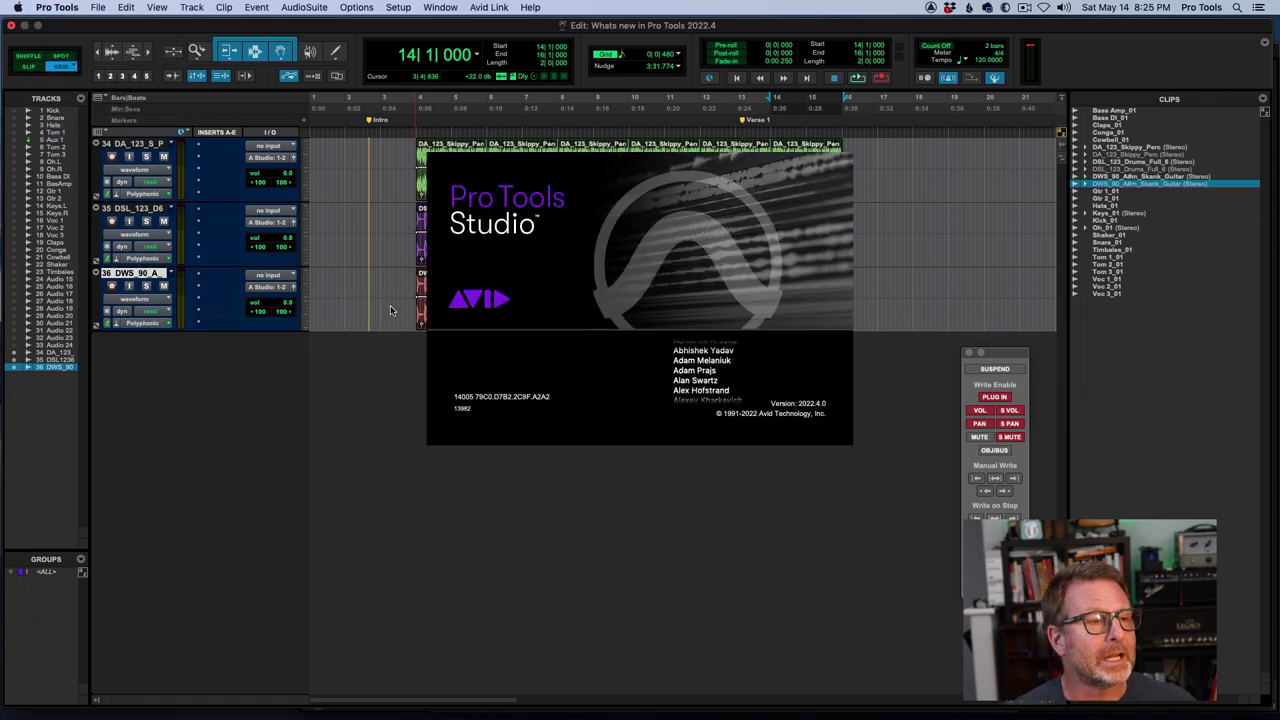
click(634, 221)
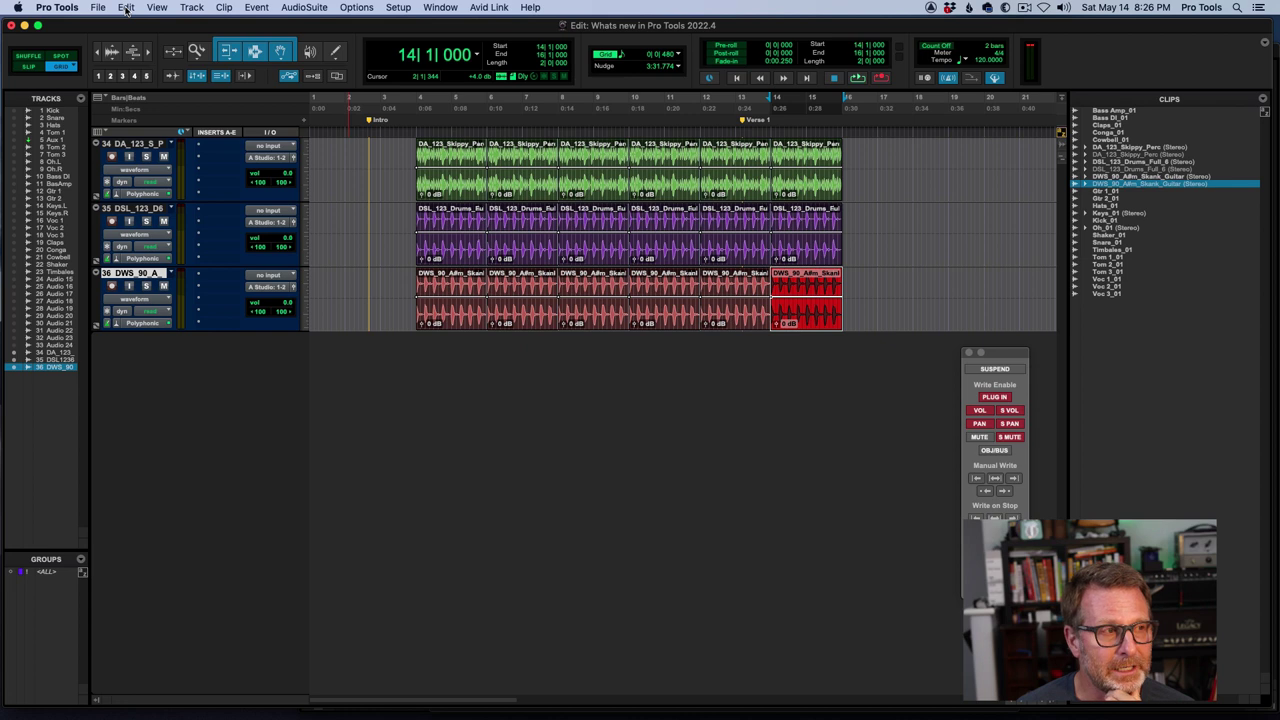
Step: Open the Pro Tools application menu to reach About Pro Tools Studio
click(57, 7)
Step: Show and close the About Pro Tools Studio screen, then display the Edit > Automation submenu
click(70, 34)
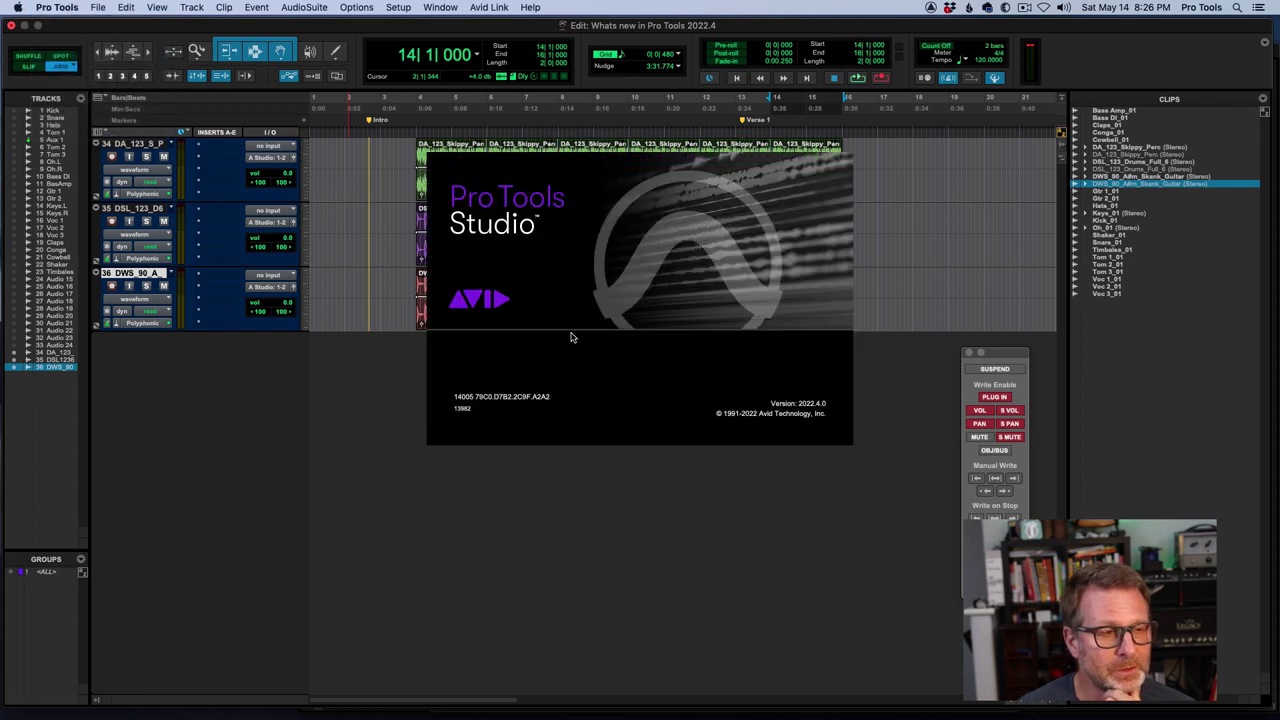
click(642, 287)
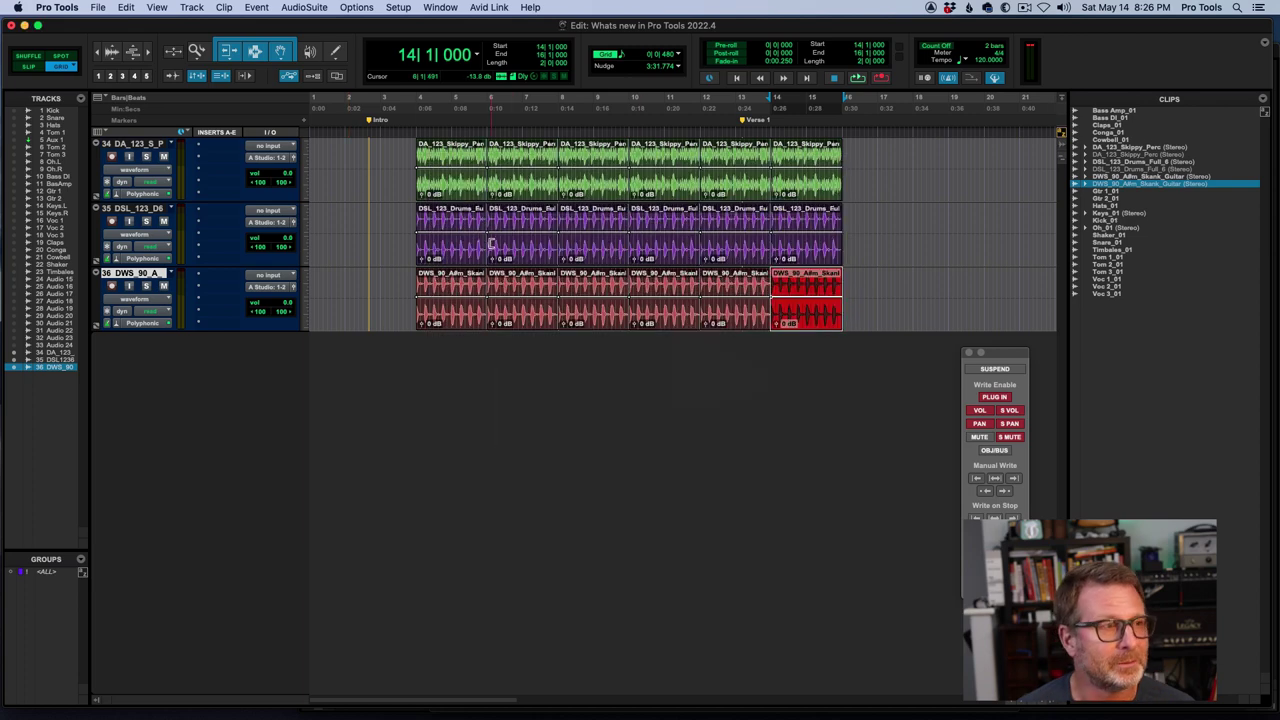
click(124, 7)
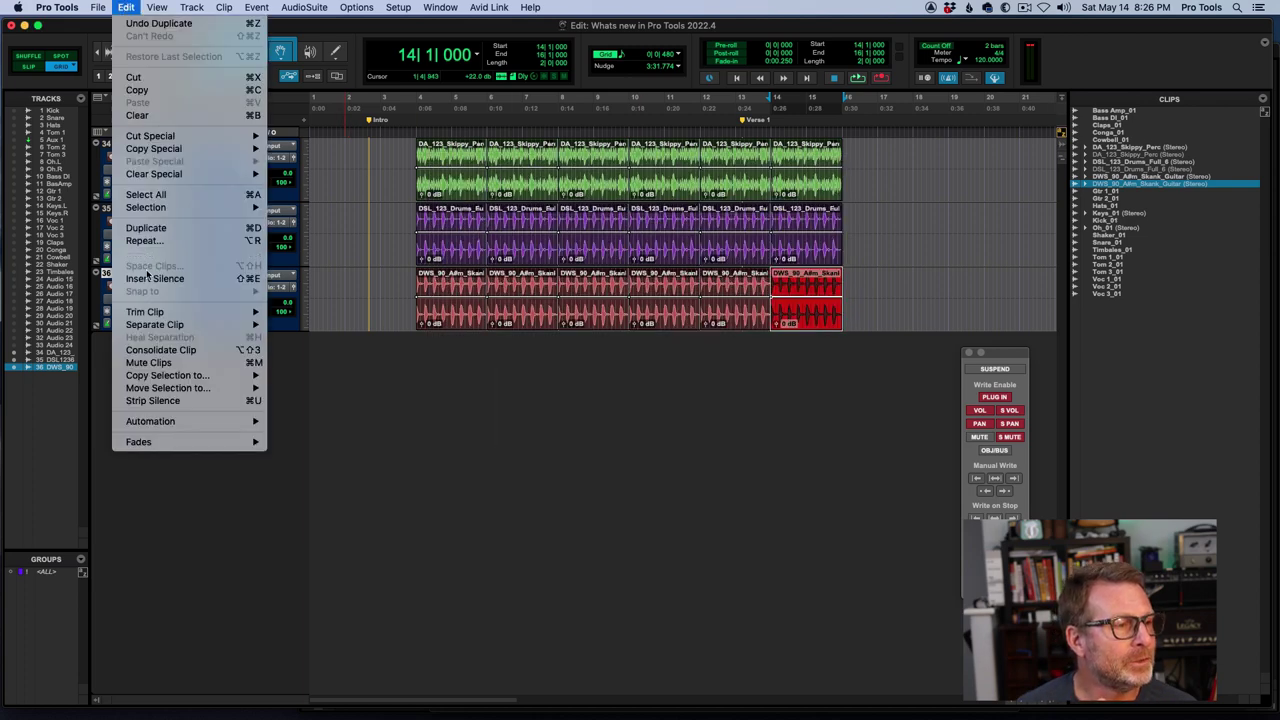
mouse_move(148, 421)
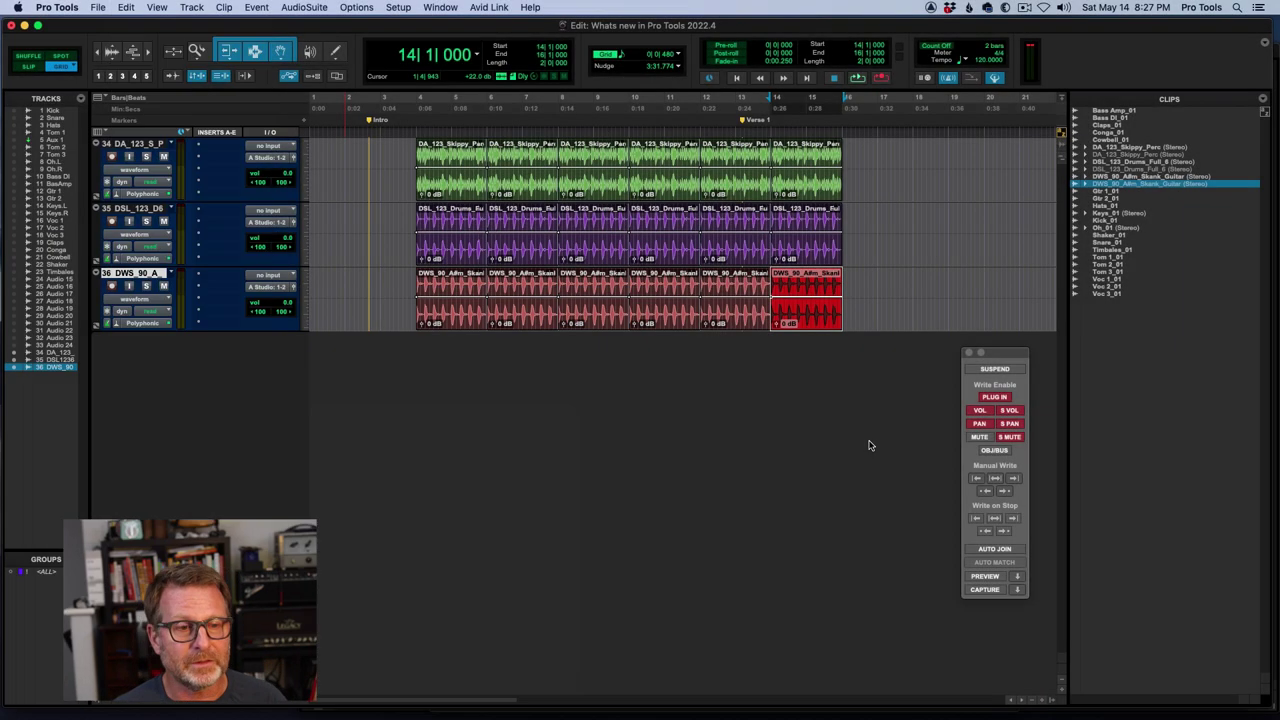
Step: Shift the Automation window slightly left and check the Window menu without choosing anything
drag(1004, 356, 966, 357)
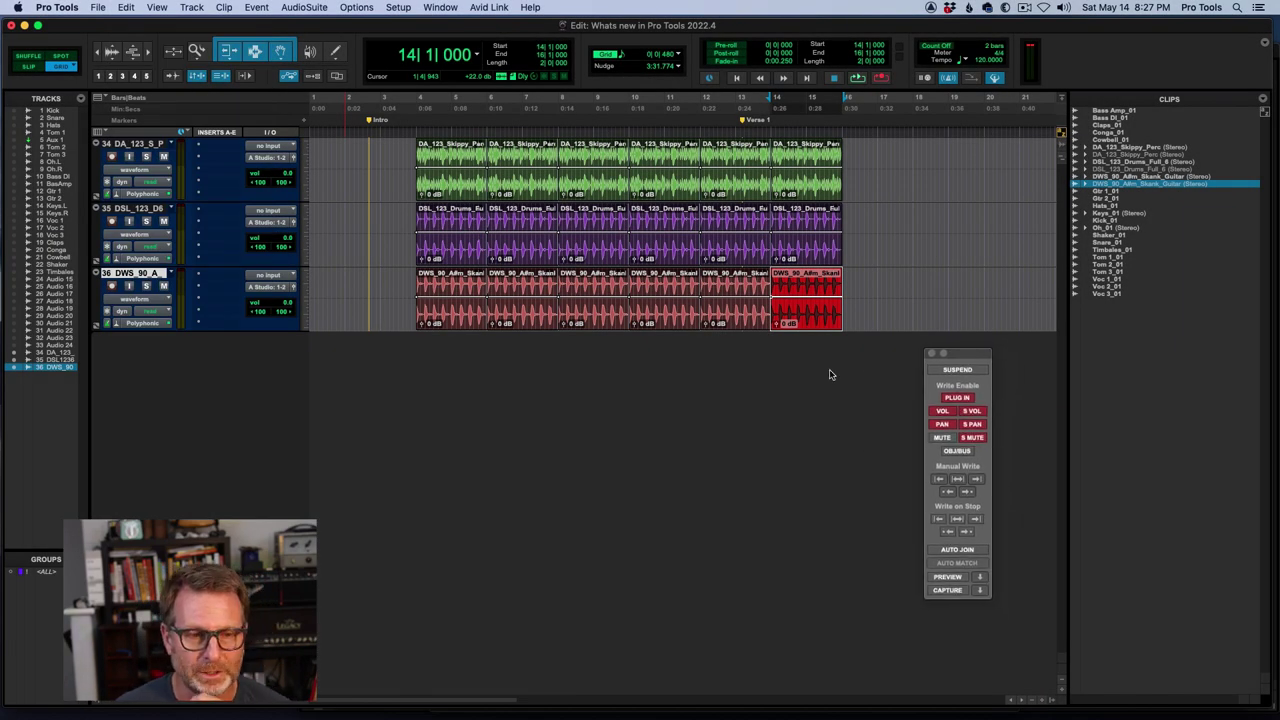
click(440, 7)
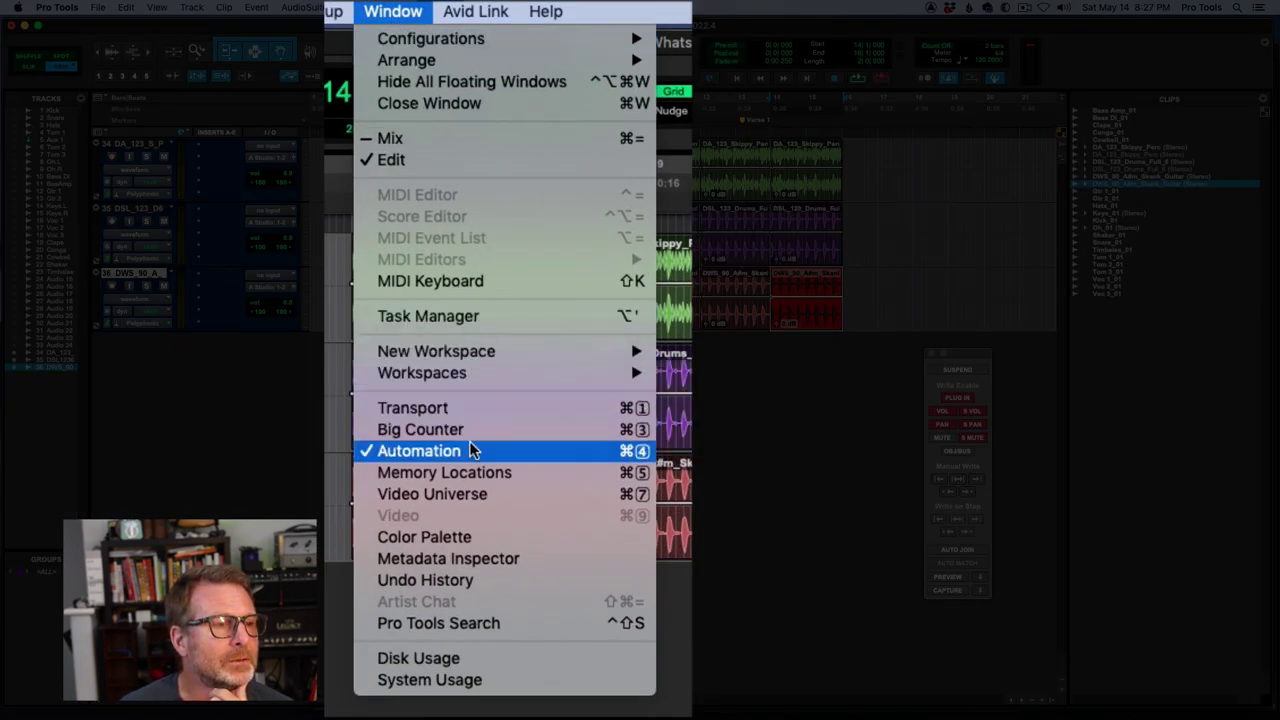
click(866, 491)
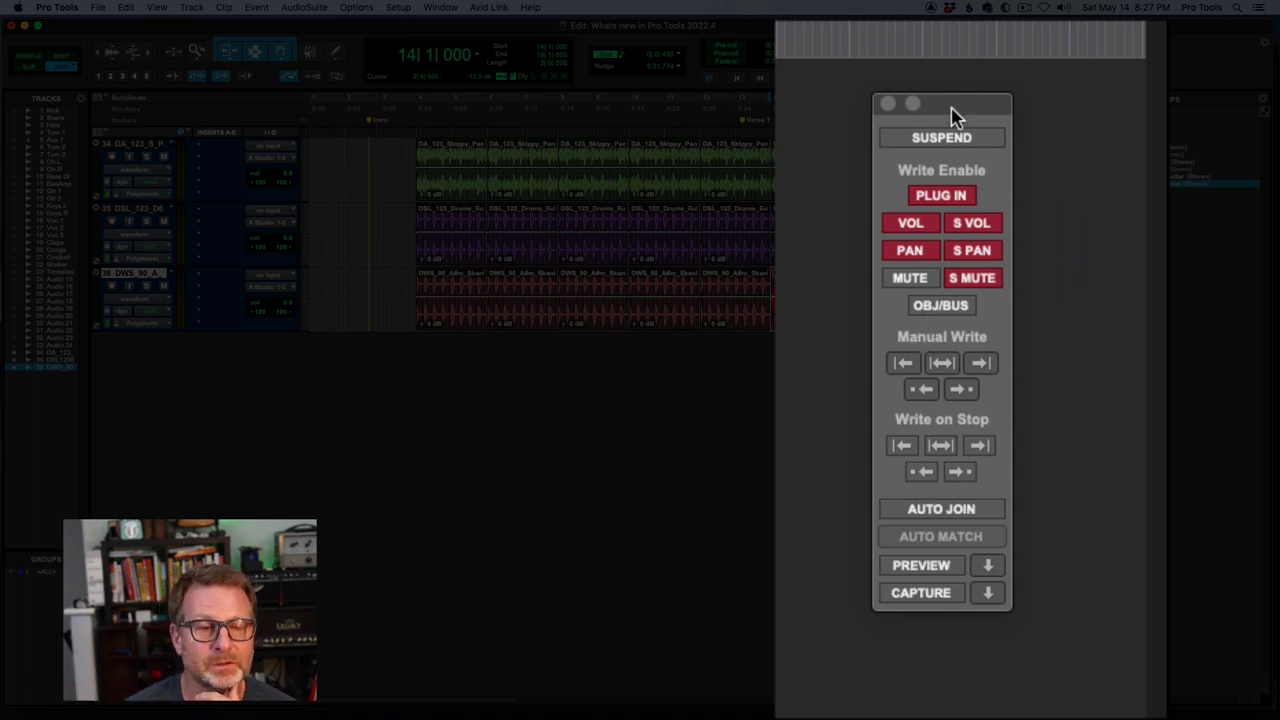
Step: Bring the Automation window forward and toggle suspension of automation writing
click(945, 138)
click(946, 139)
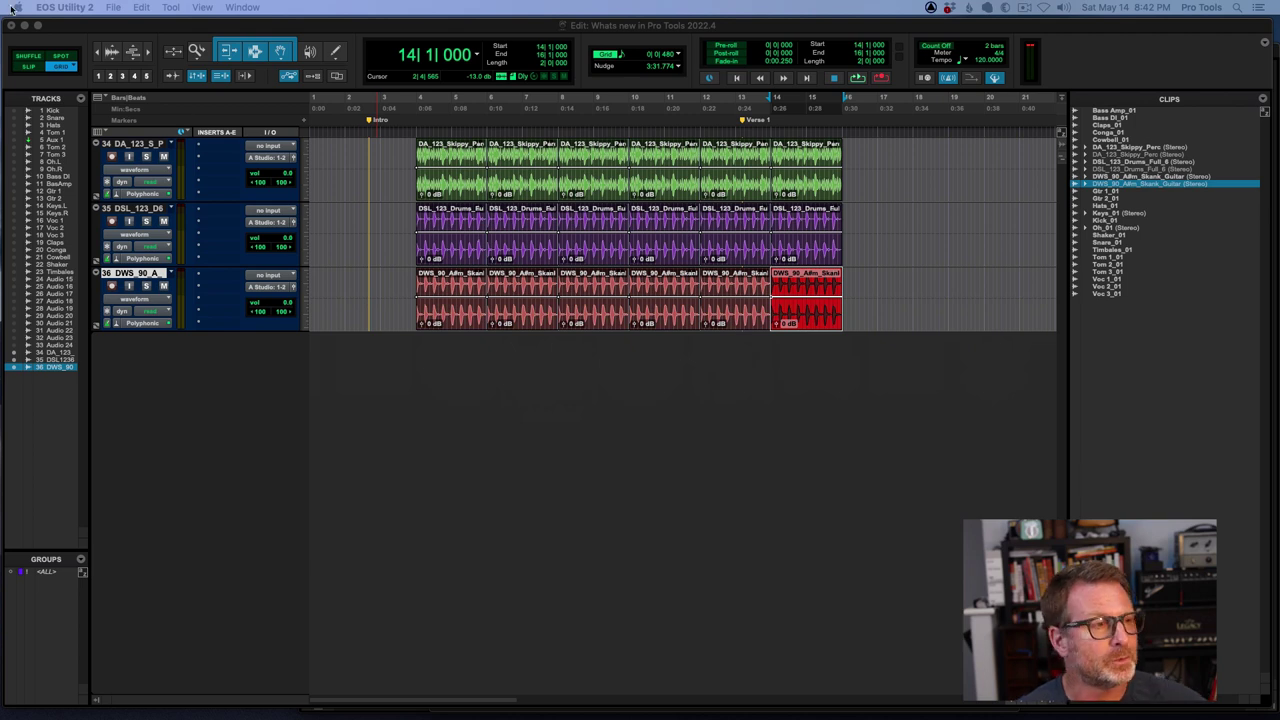
Step: Check the installed Pro Tools version on the About screen, then dismiss it
click(78, 17)
click(74, 8)
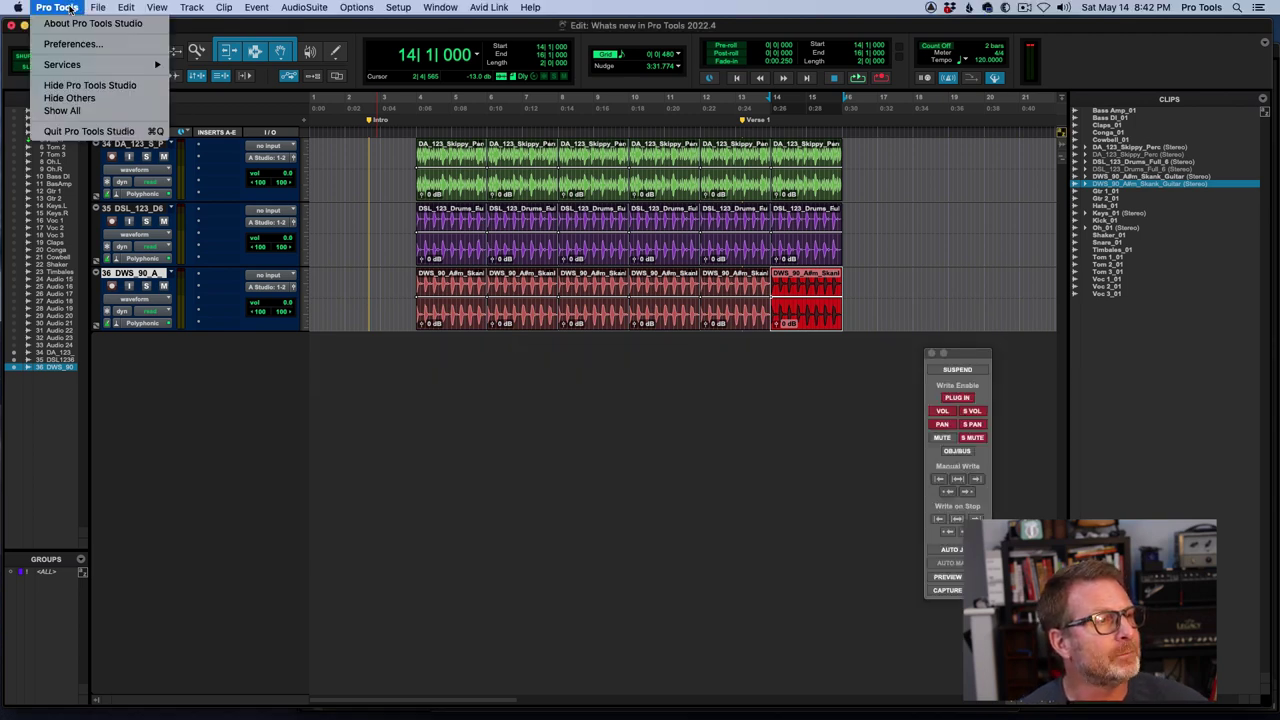
click(76, 22)
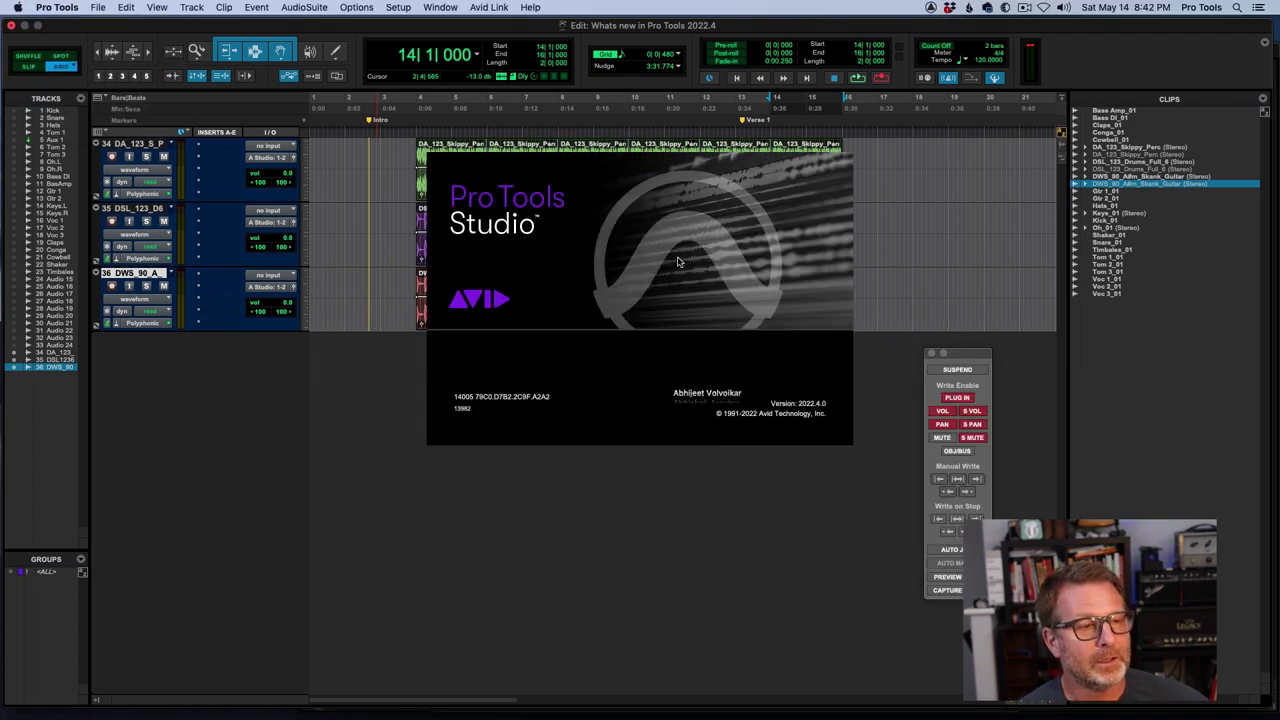
click(653, 275)
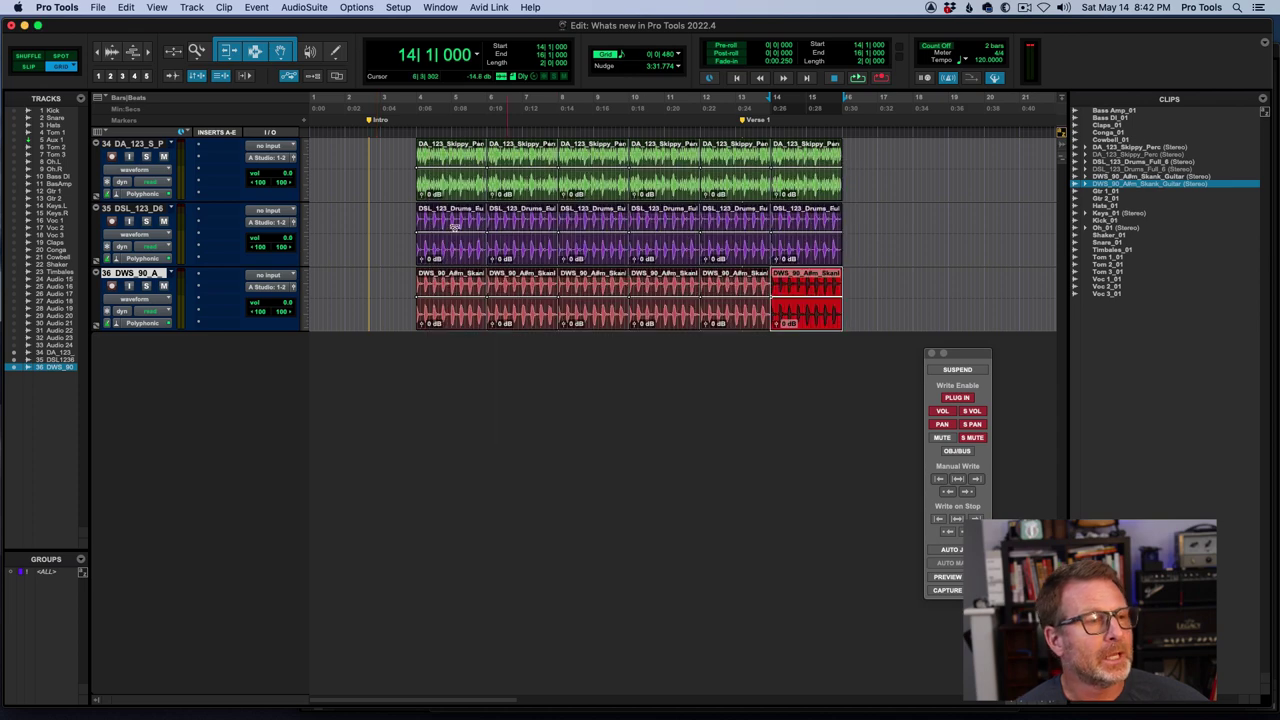
Step: Configure a new 7.1.2 track, trying Master Fader before settling on Aux Input
click(192, 8)
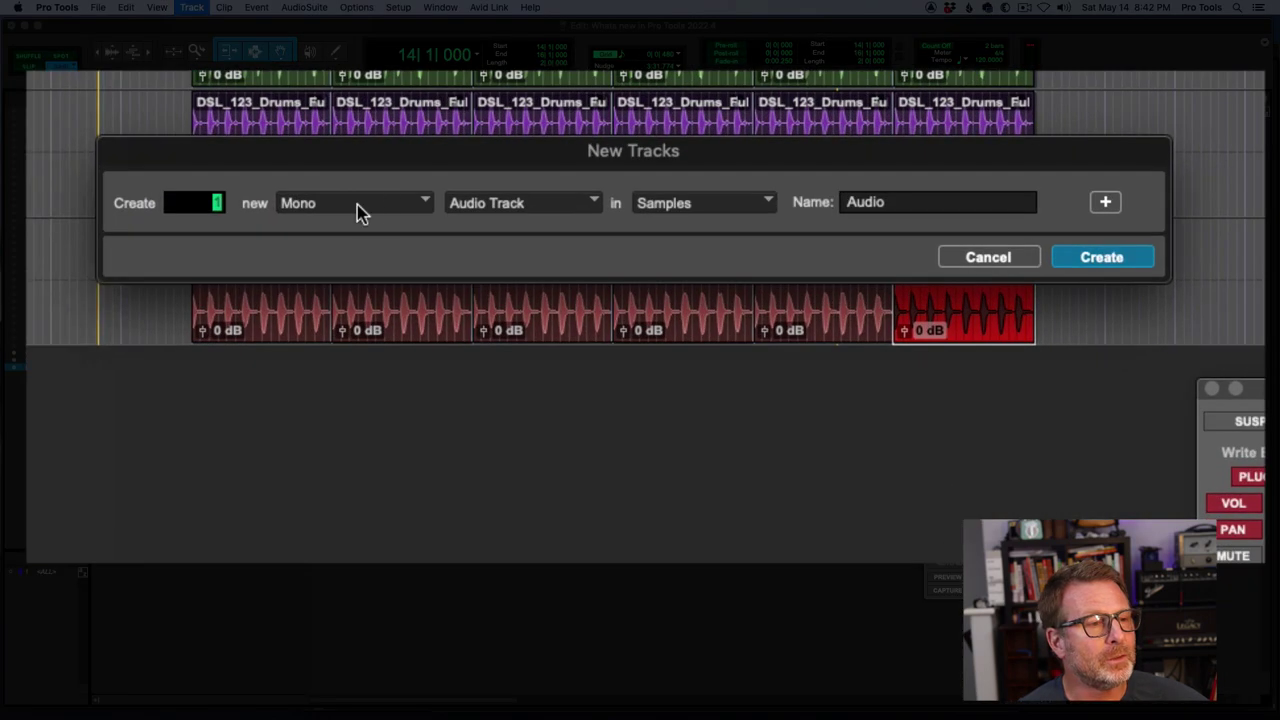
click(362, 212)
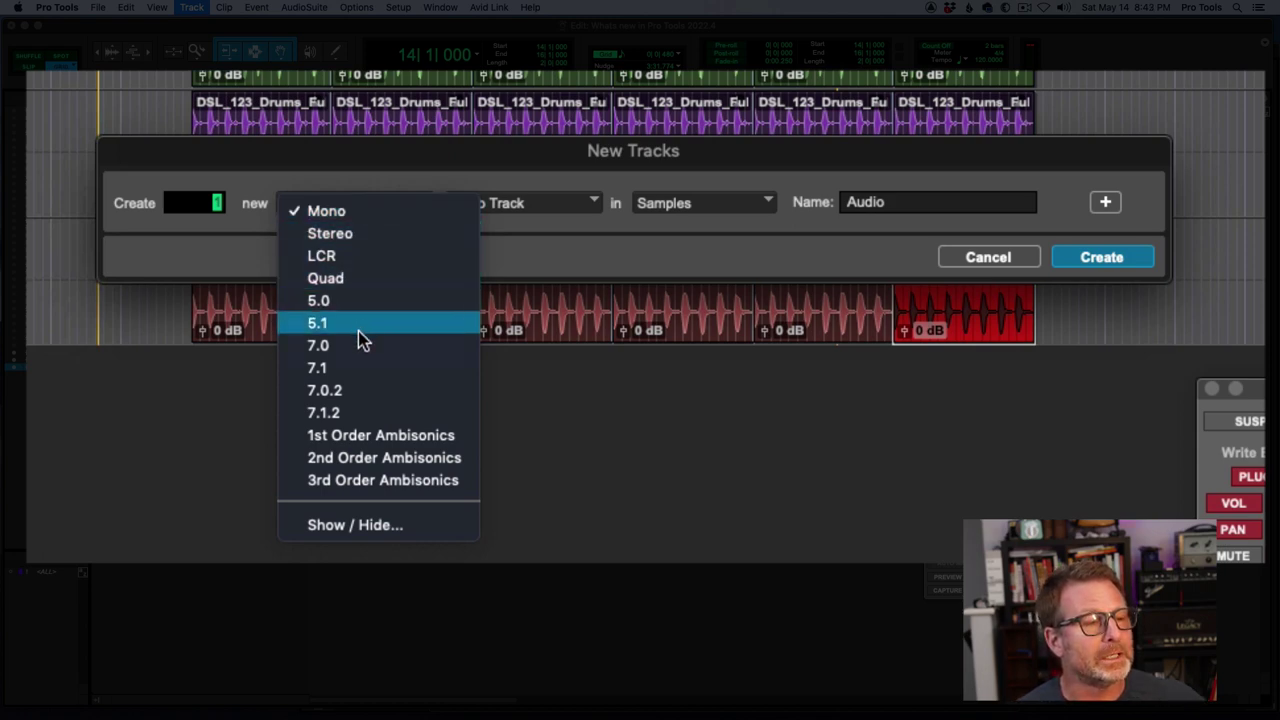
click(360, 413)
click(506, 205)
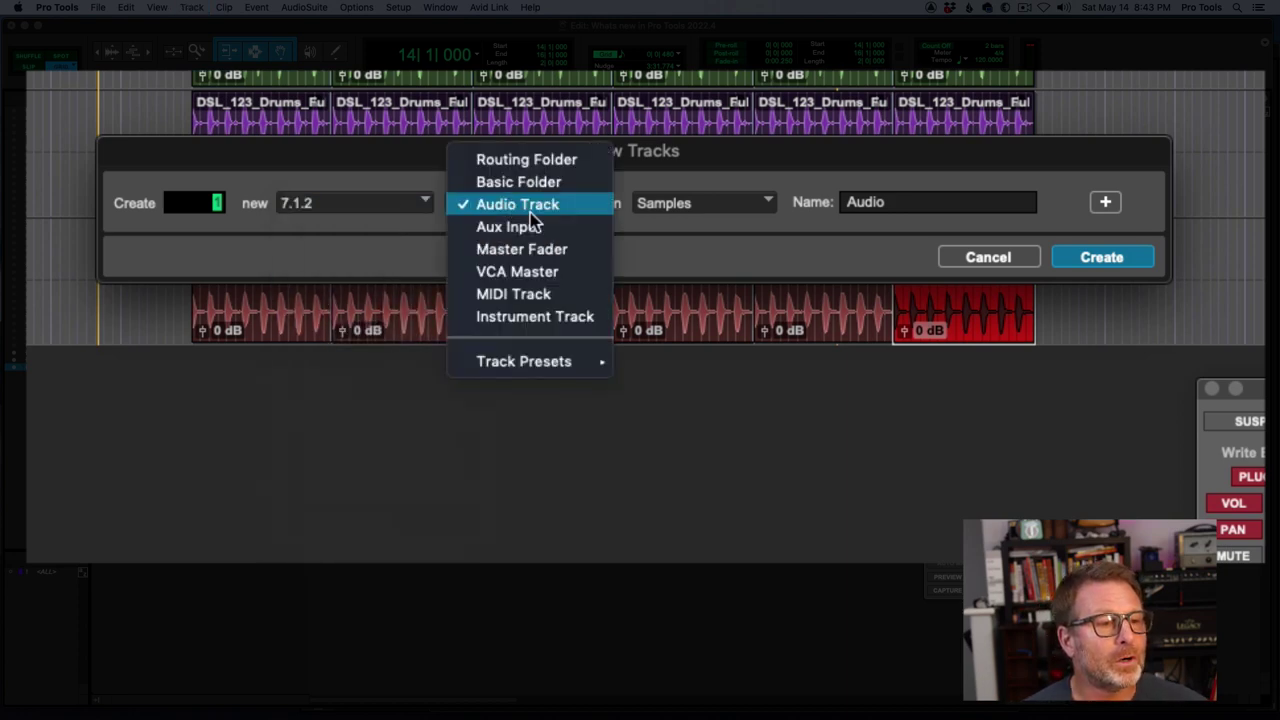
click(546, 252)
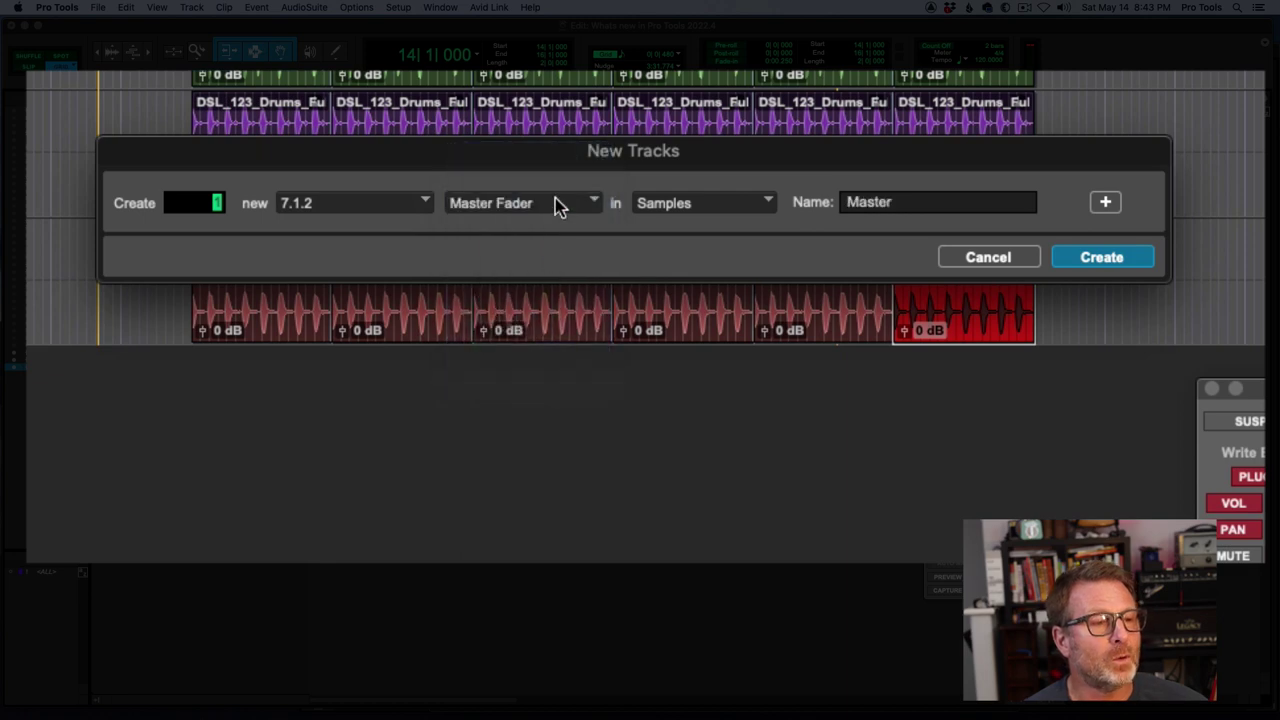
click(558, 205)
click(555, 187)
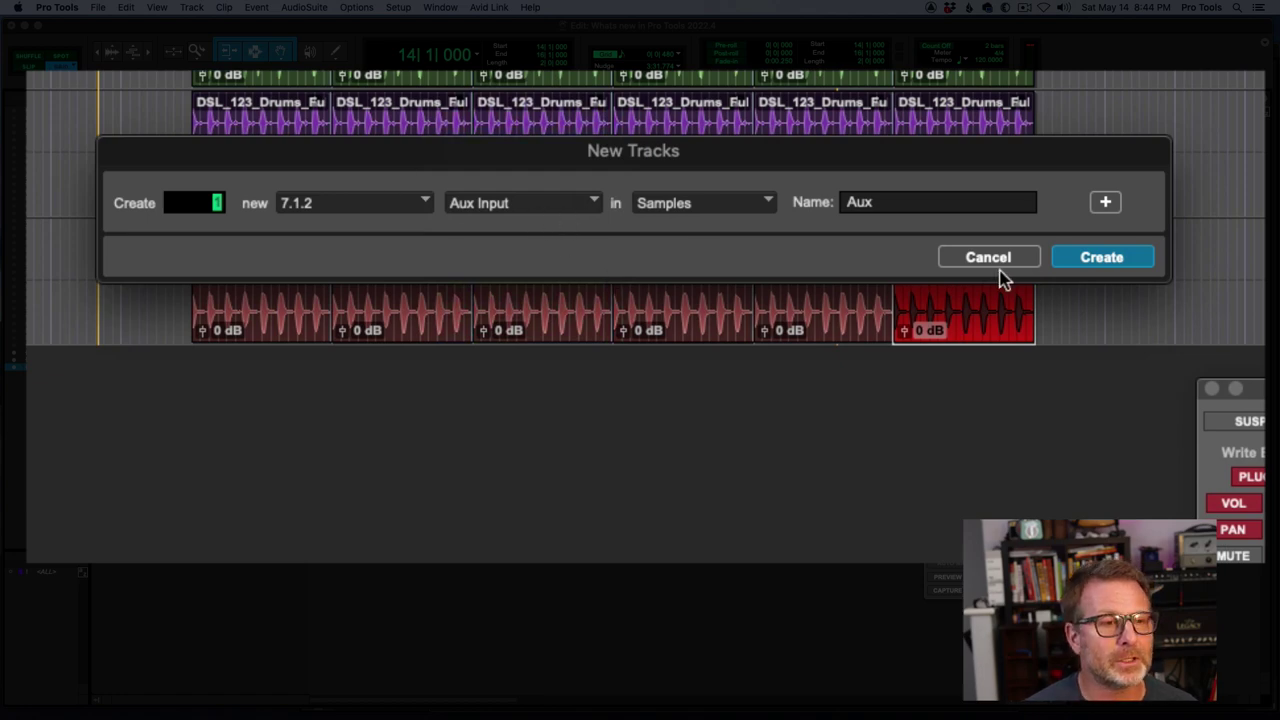
Step: Create the 7.1.2 Aux Input track and show Aux 2 in the Edit window
click(1095, 264)
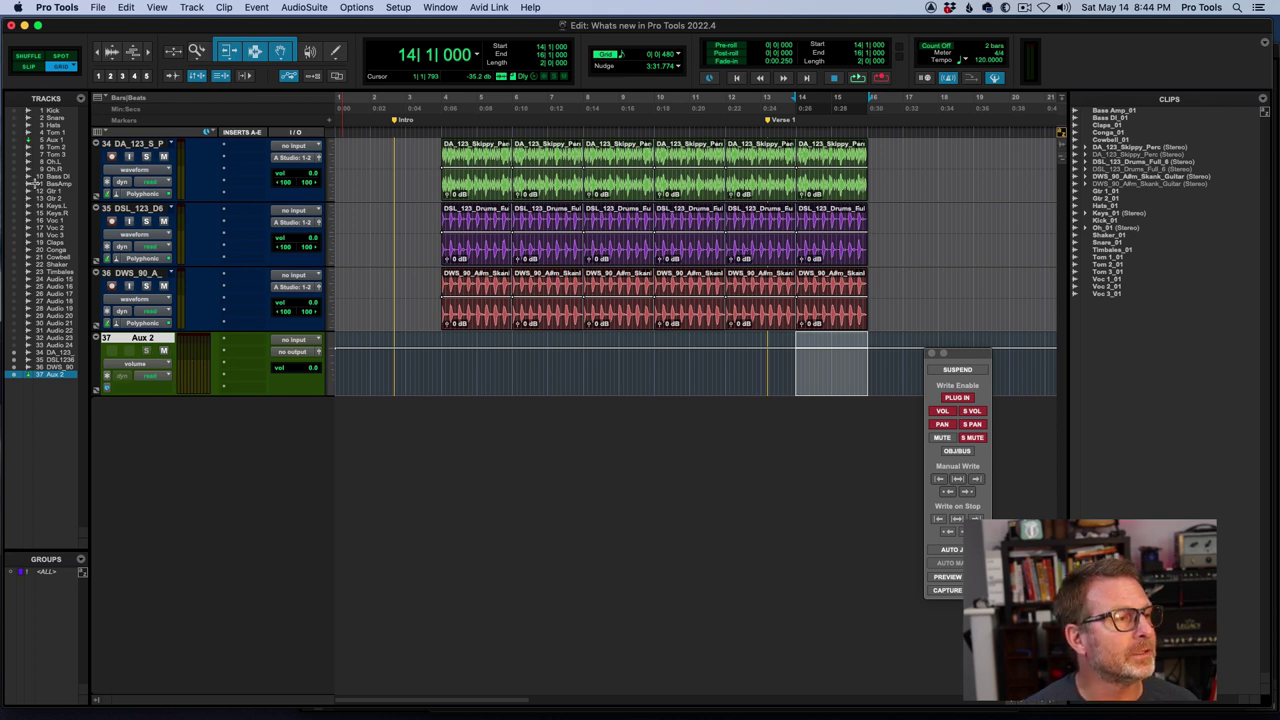
click(13, 368)
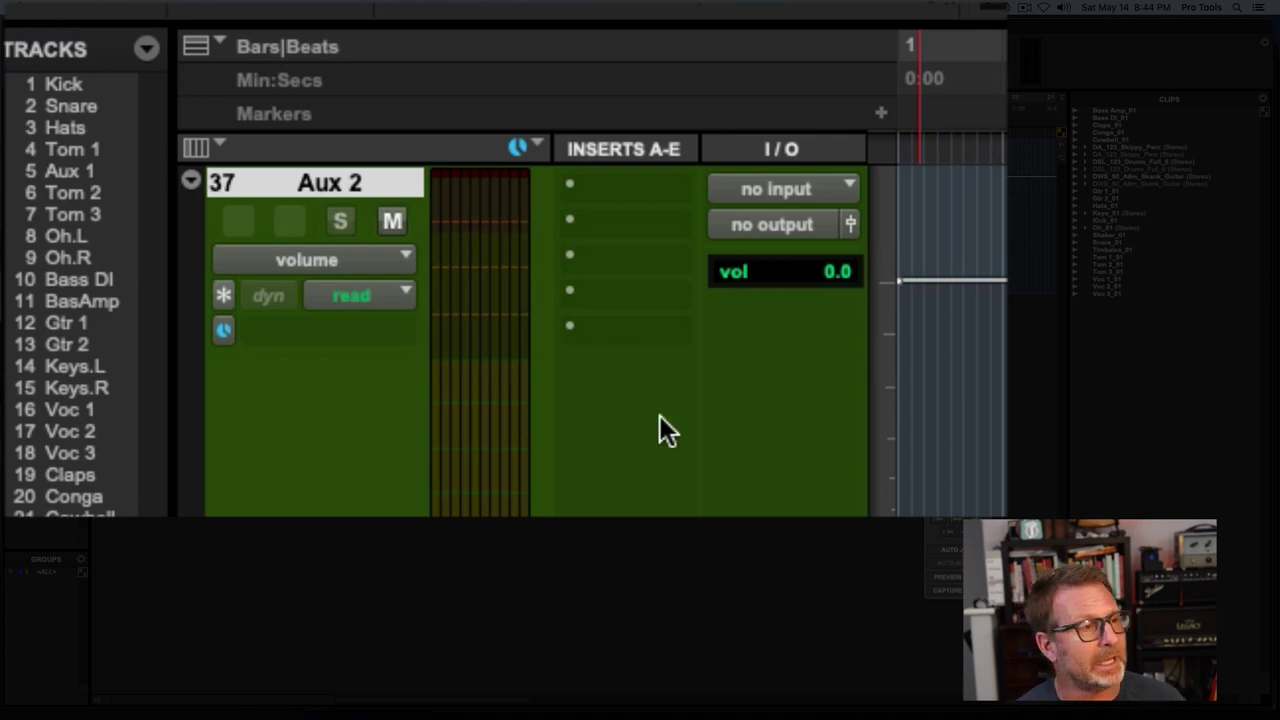
Step: Open Track > New and set the first row's format to 5.1
click(190, 8)
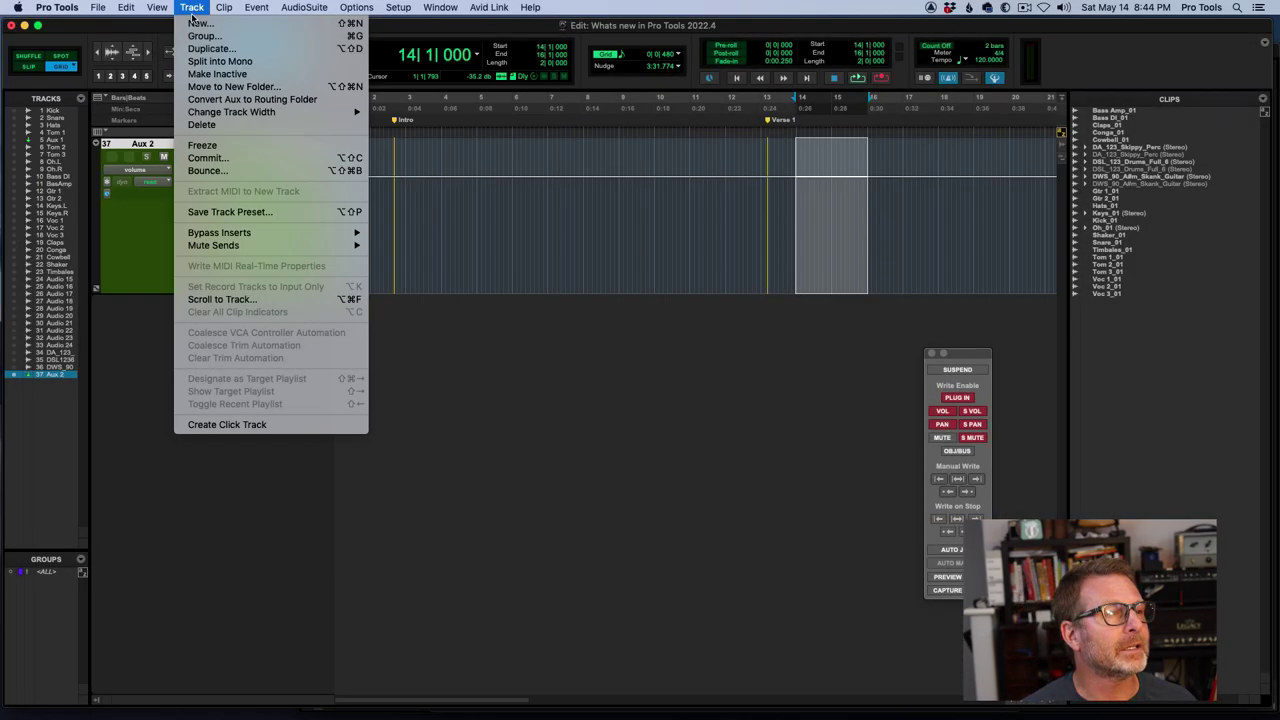
click(205, 27)
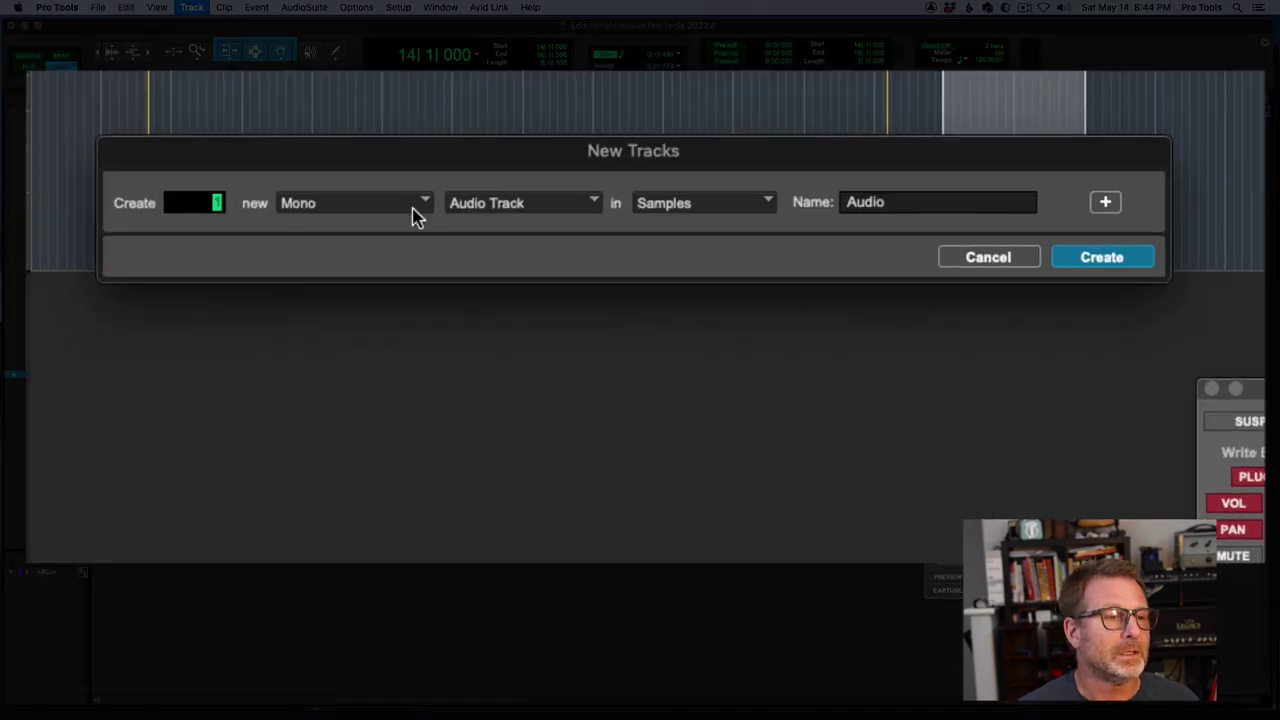
click(425, 212)
click(345, 323)
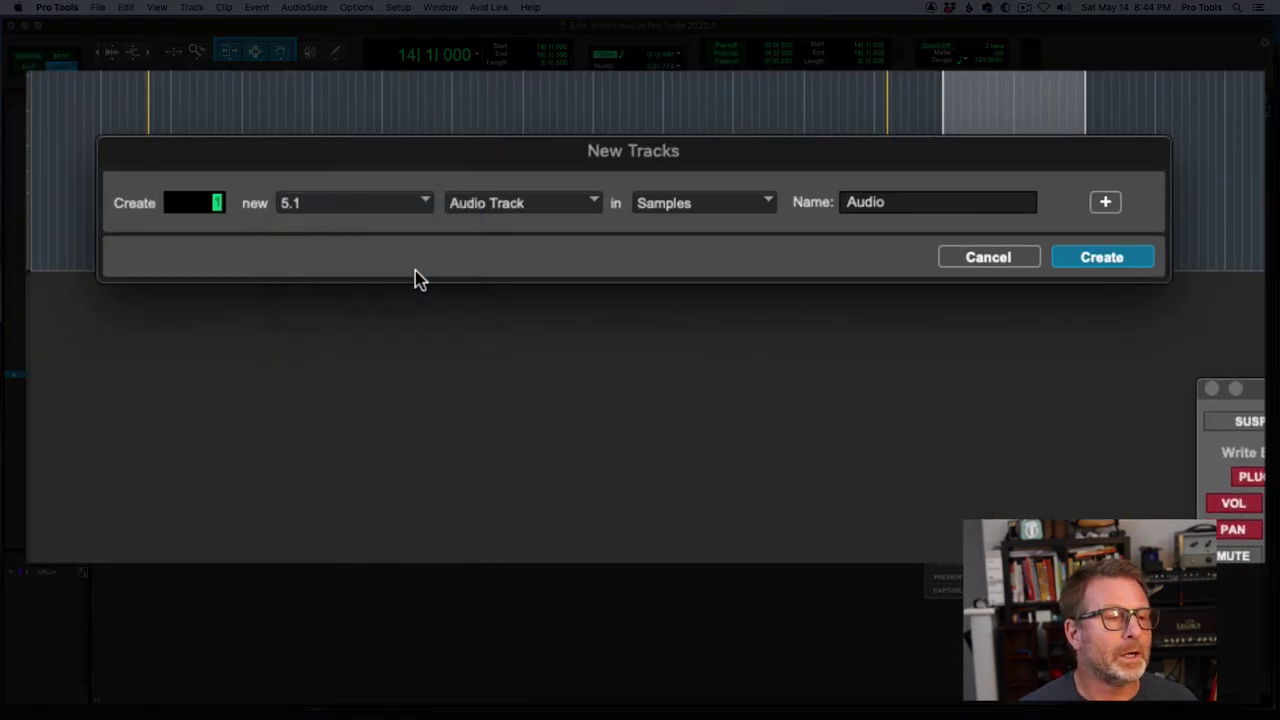
Step: Add a second row as a 7.1.2 Audio Track
click(1106, 204)
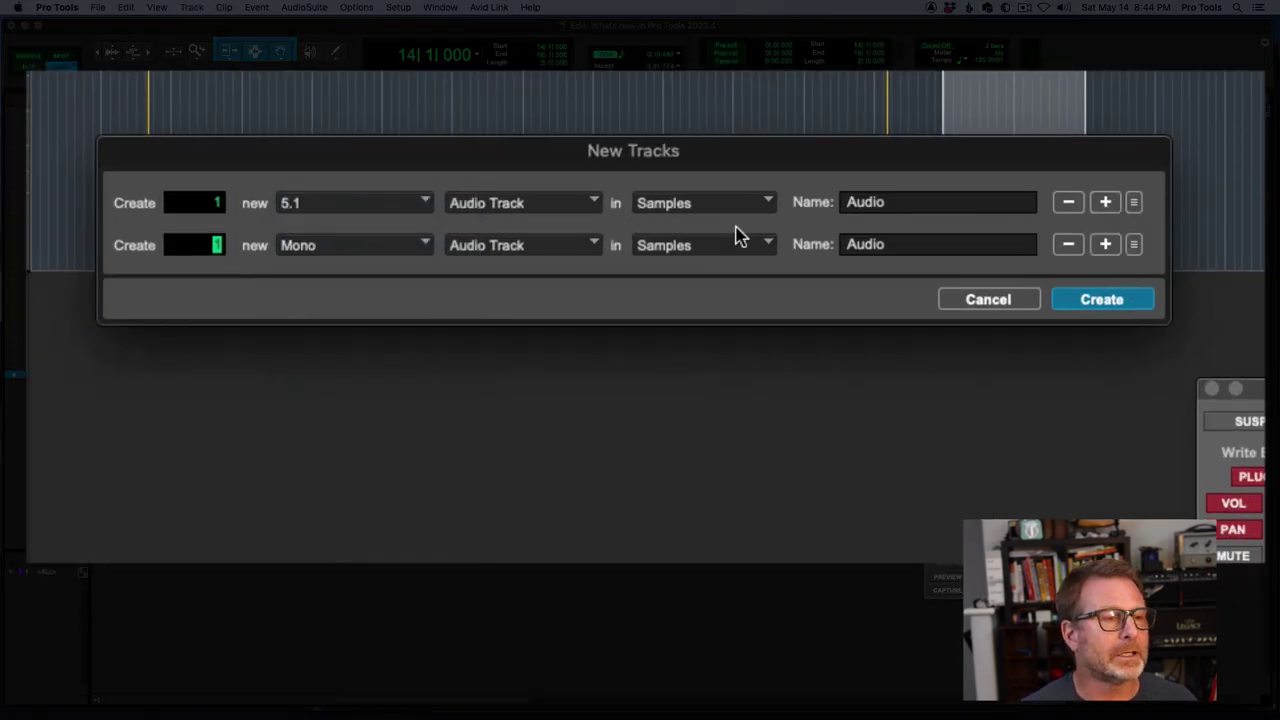
click(394, 248)
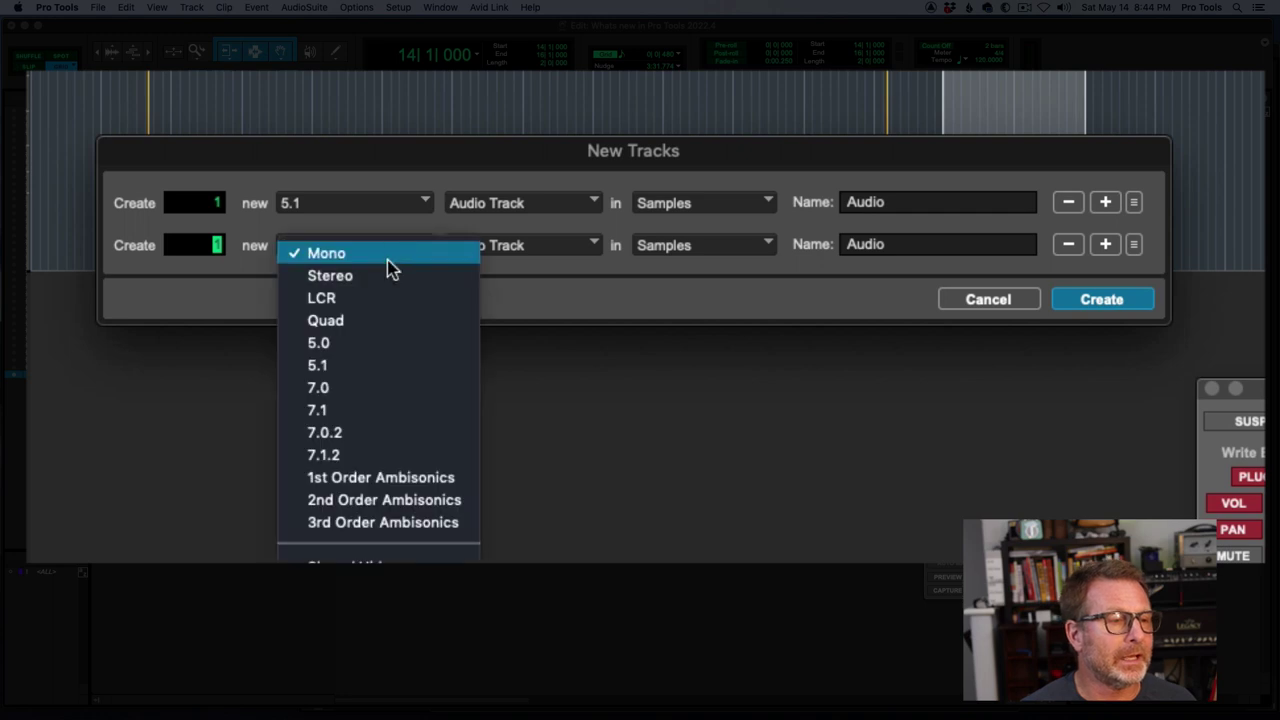
click(376, 456)
click(520, 252)
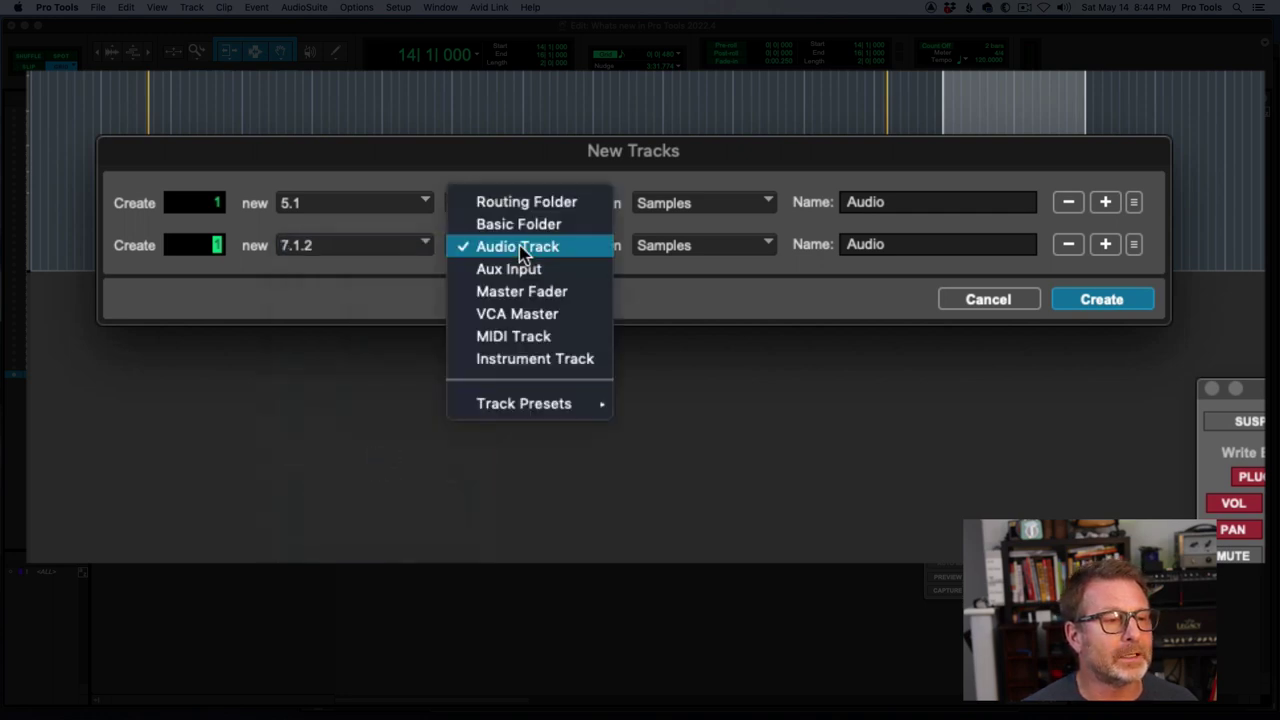
click(366, 273)
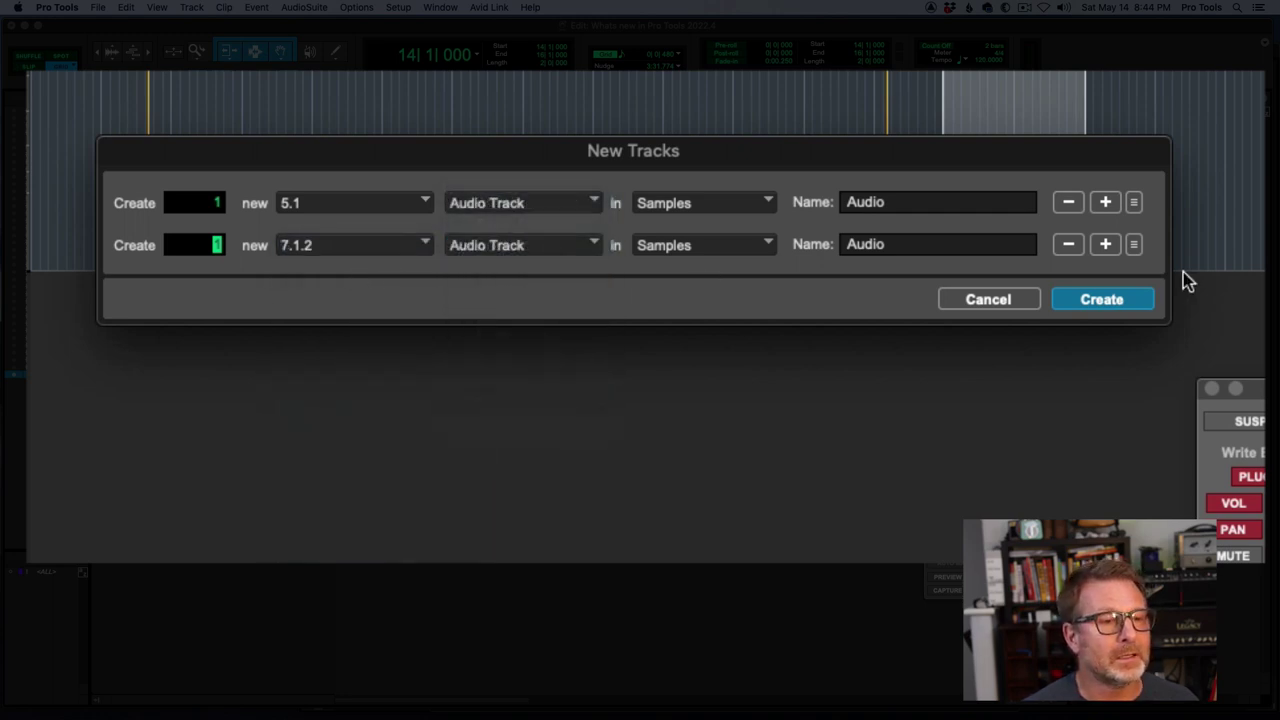
Step: Add a third 5.1 row and create all three audio tracks
click(1105, 245)
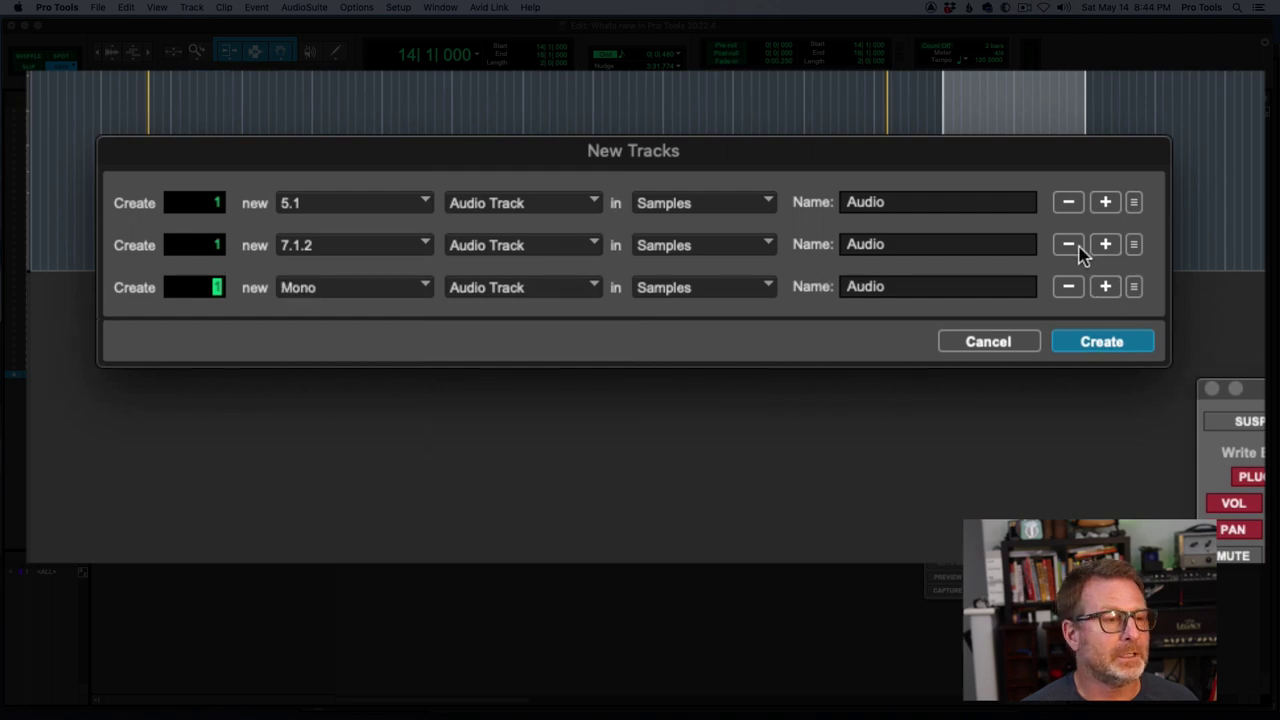
click(316, 290)
click(344, 409)
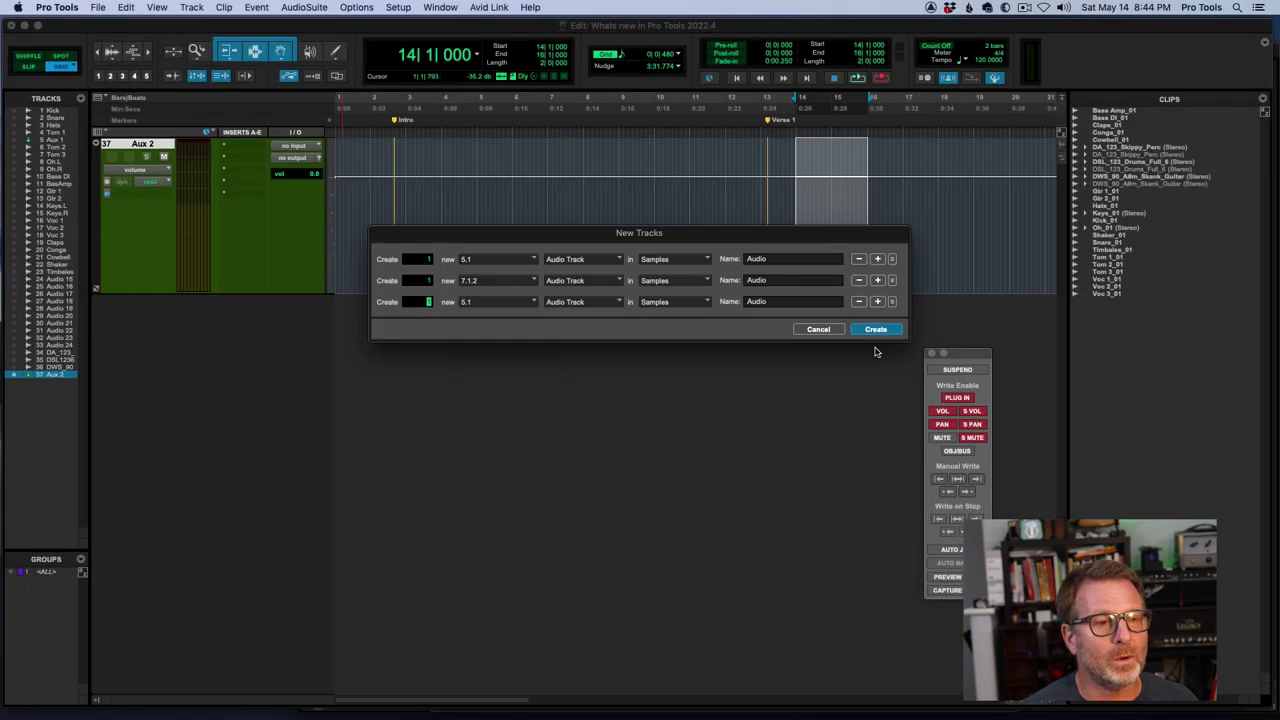
click(882, 330)
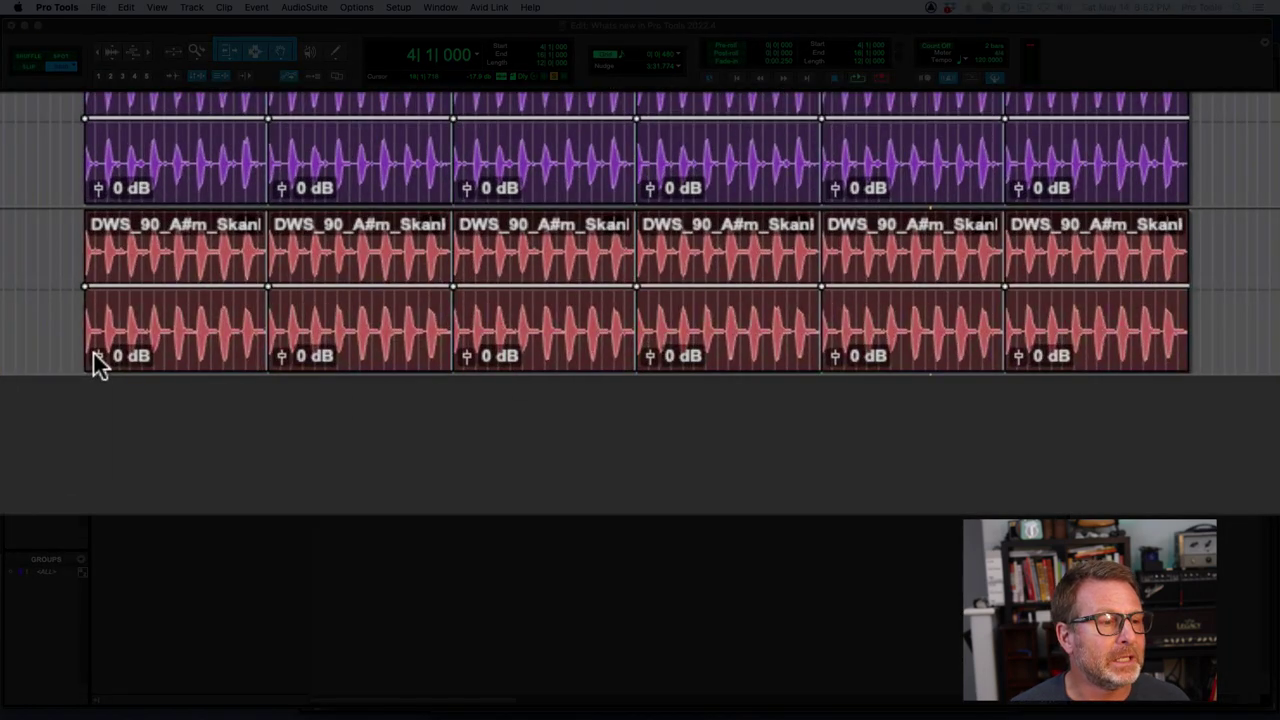
Step: Boost the first guitar clip's gain to about +8.6 dB and the third clip's to +7.8 dB
drag(422, 324, 421, 324)
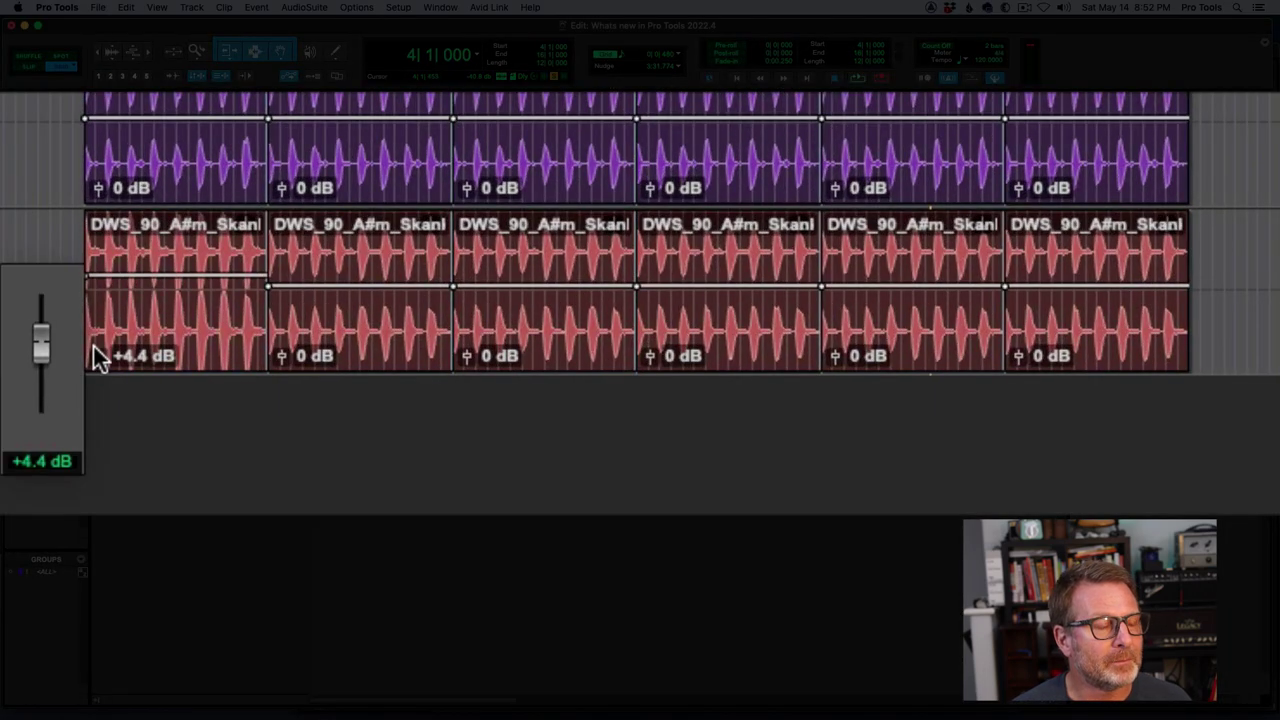
mouse_move(93, 348)
mouse_down()
mouse_move(90, 338)
mouse_move(88, 360)
mouse_up()
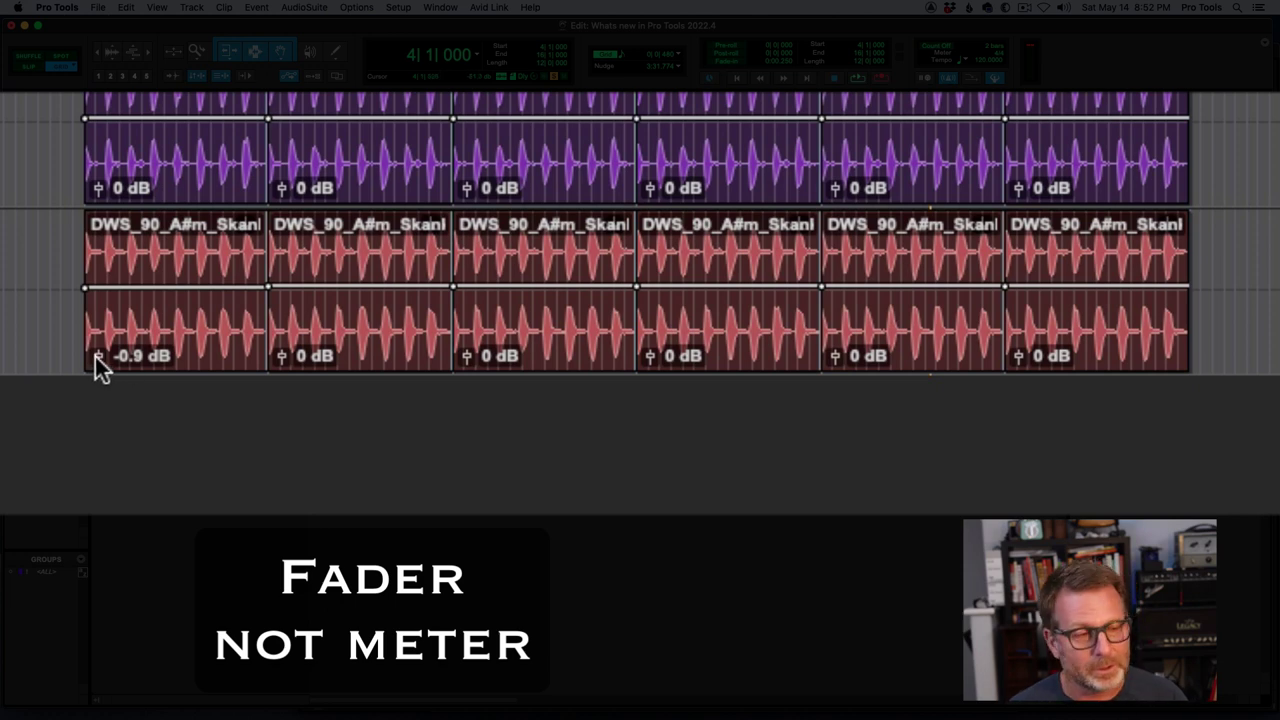
drag(95, 357, 97, 377)
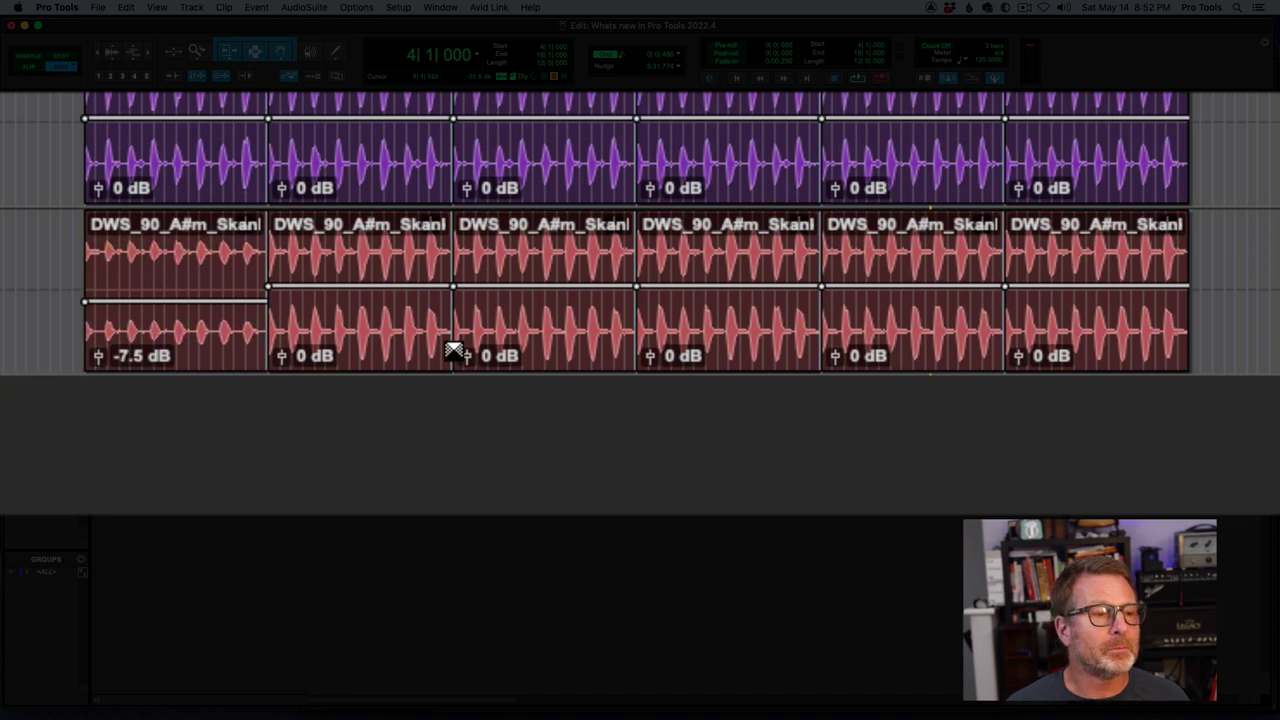
drag(469, 360, 470, 350)
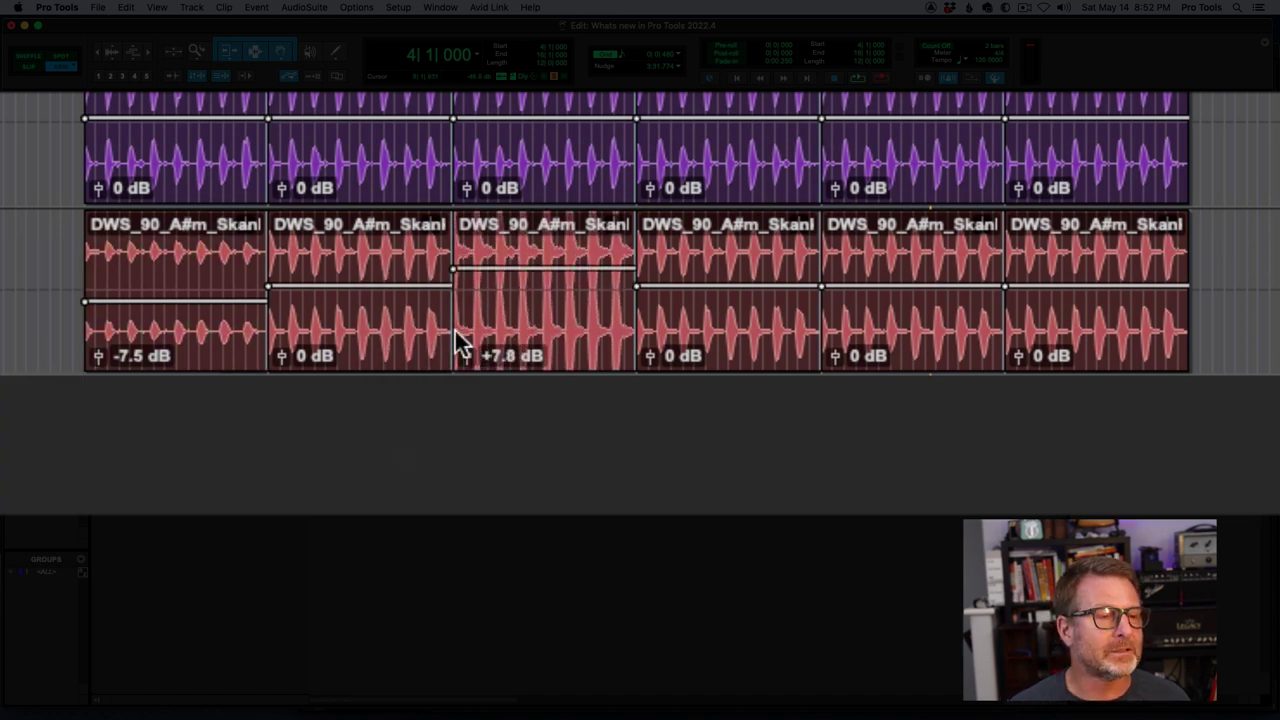
Step: Audition from before the clips, raise the third clip to +14.0 dB, then reset the first to 0 dB
click(62, 258)
key(space)
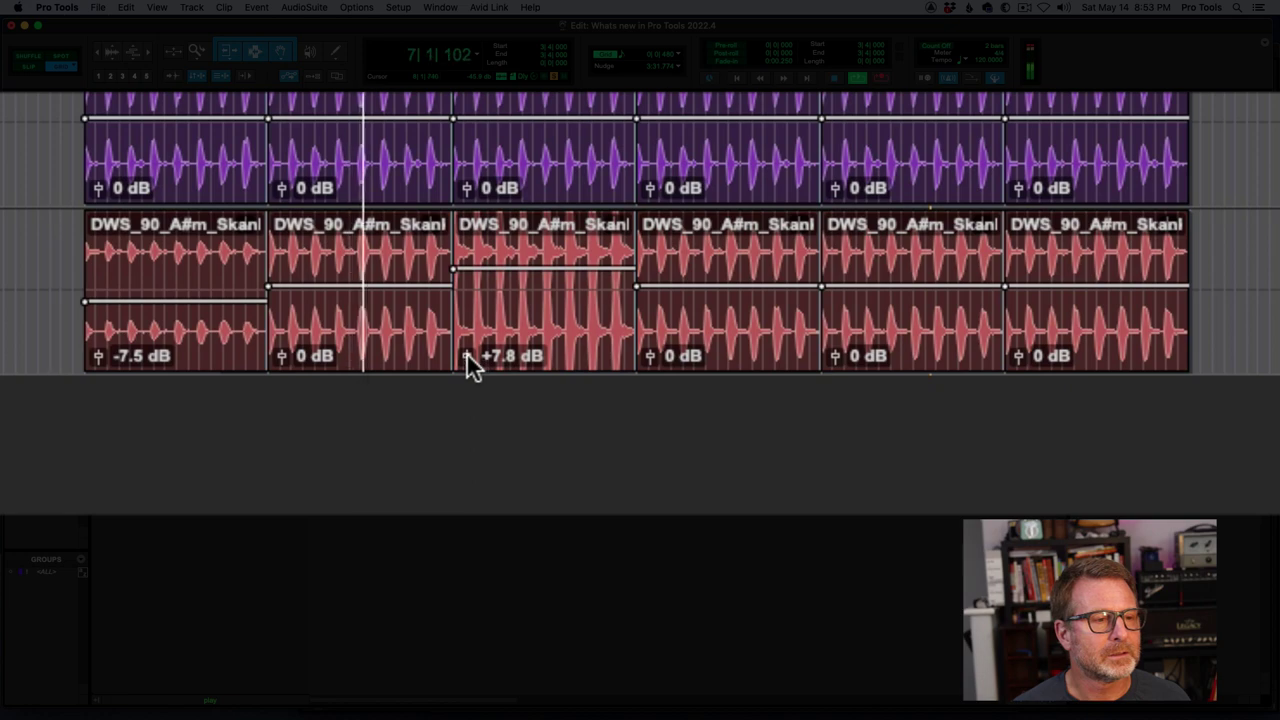
drag(466, 356, 487, 454)
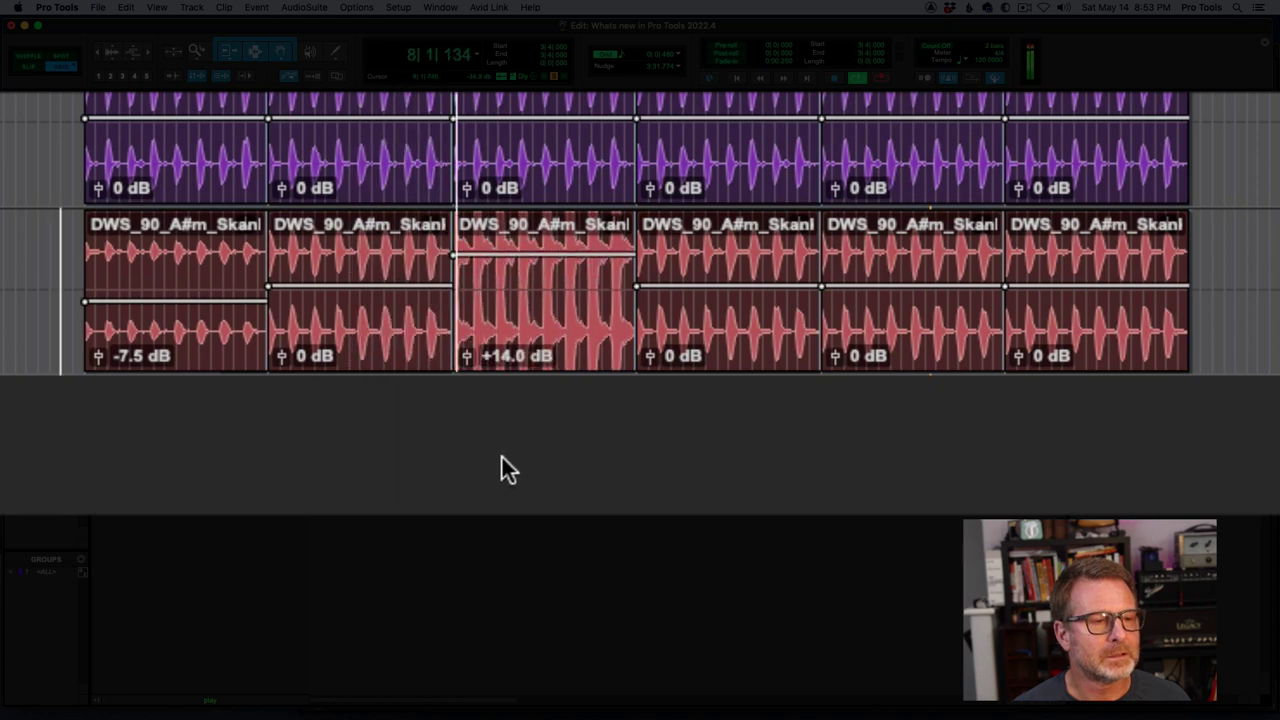
key(space)
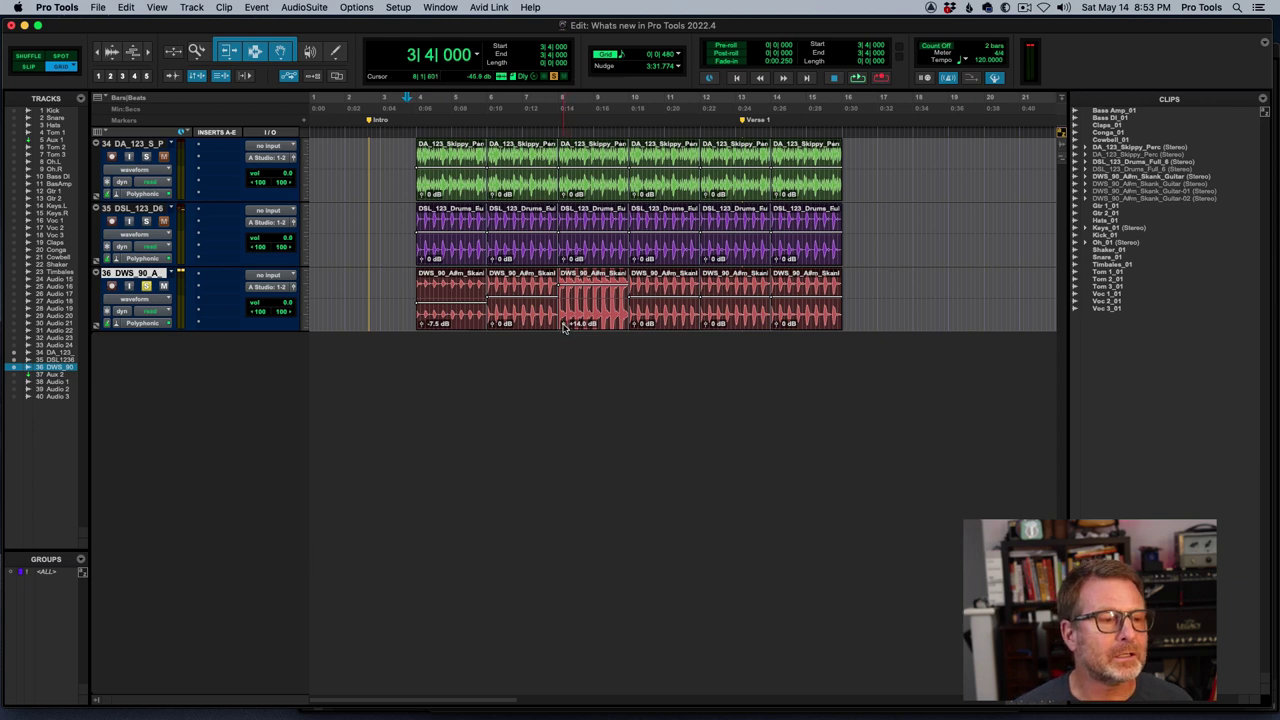
ctrl+super+click(422, 325)
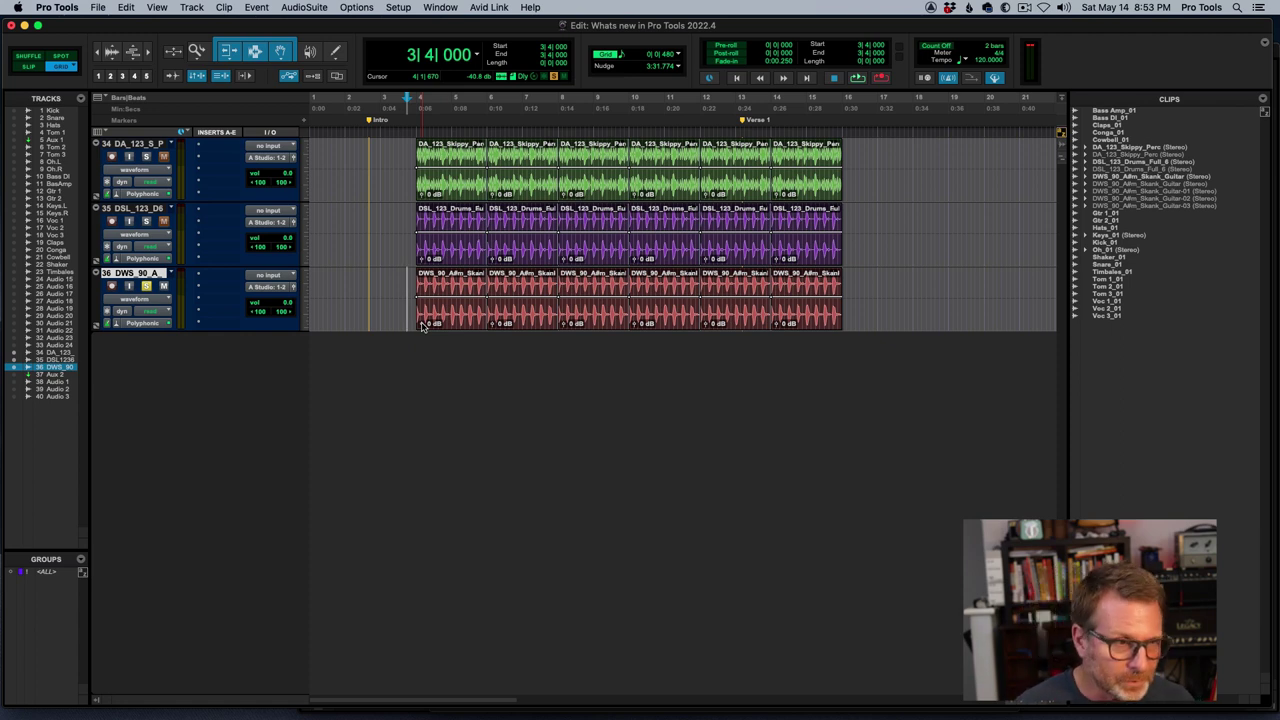
click(72, 5)
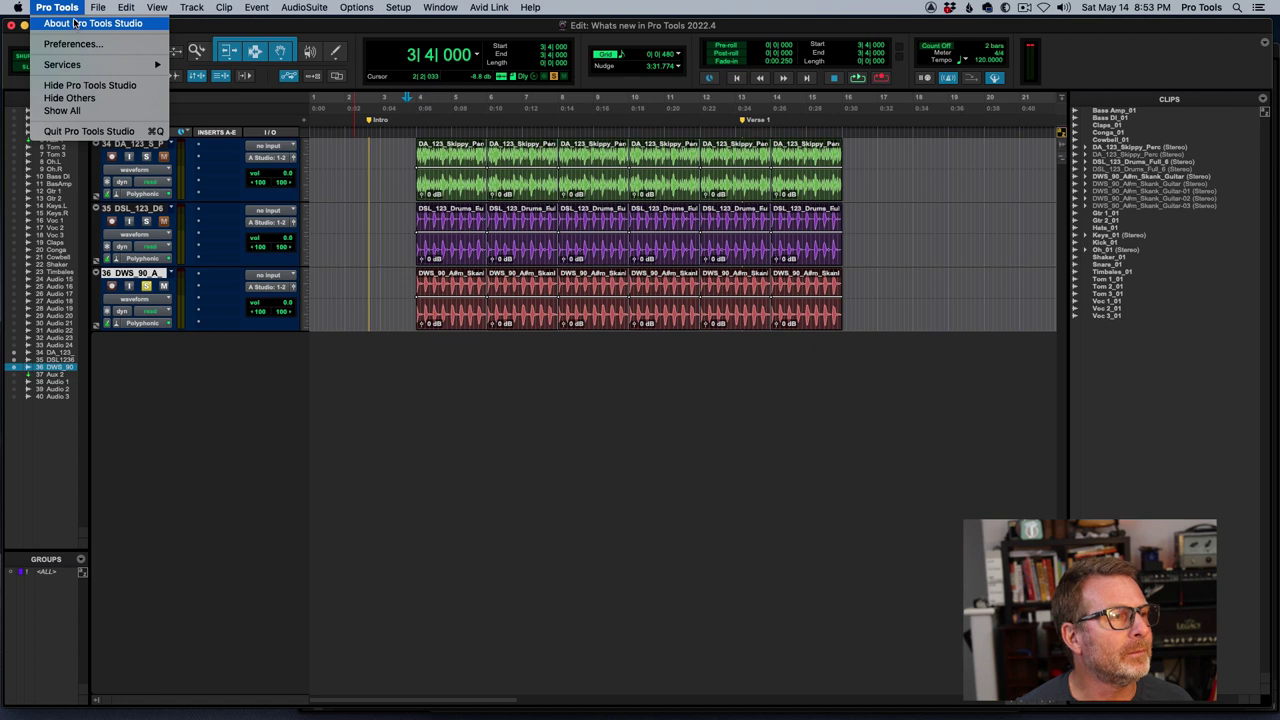
click(72, 18)
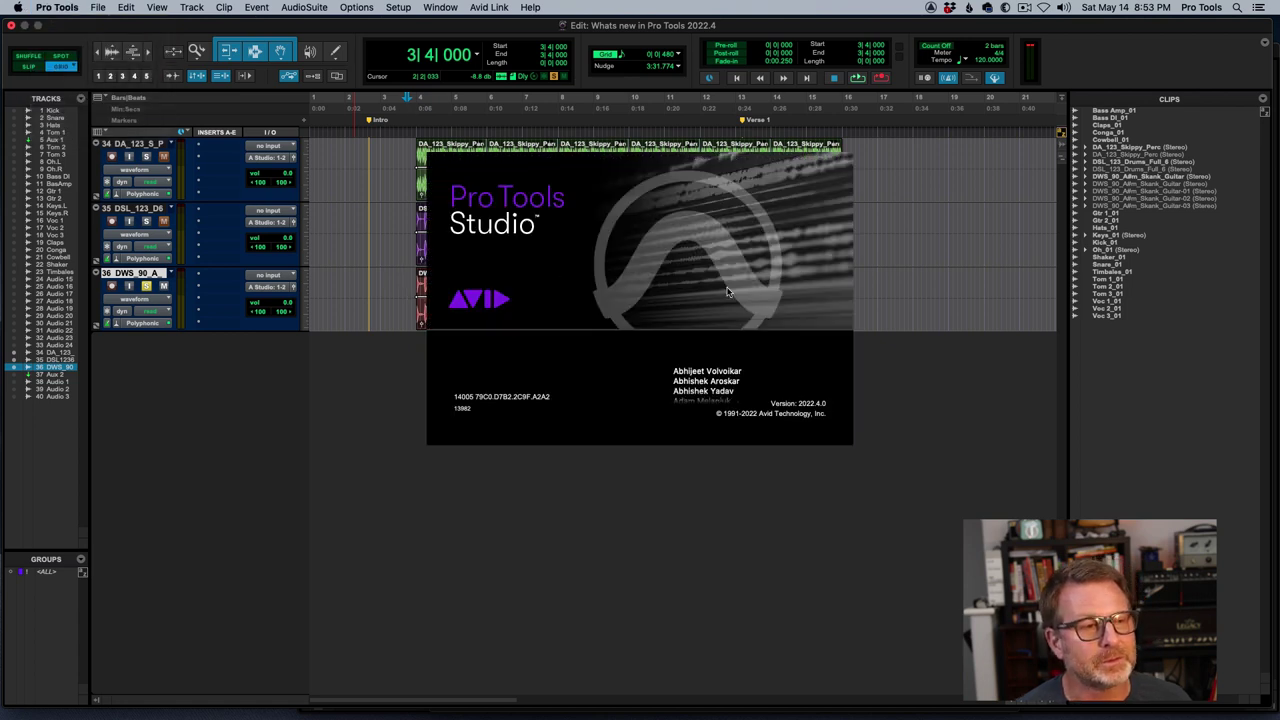
click(633, 272)
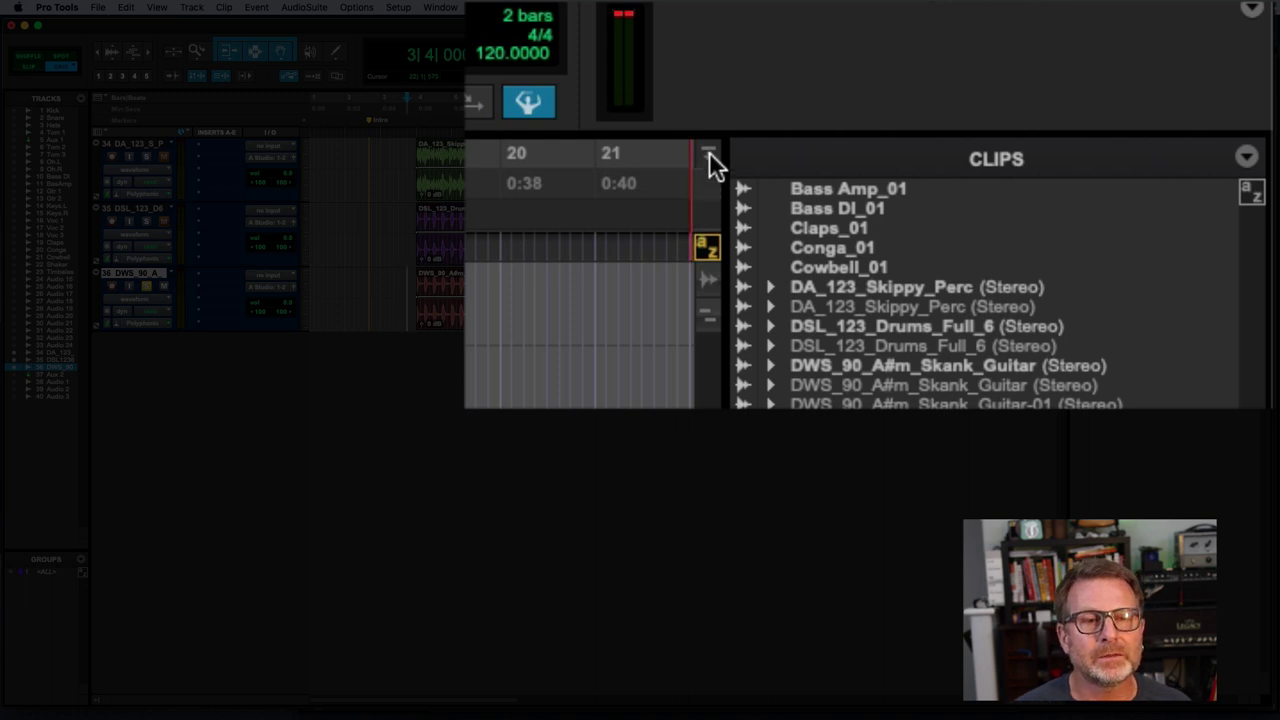
Step: Open the Clip Effects panel and select the first guitar clip, Guitar-01
click(709, 153)
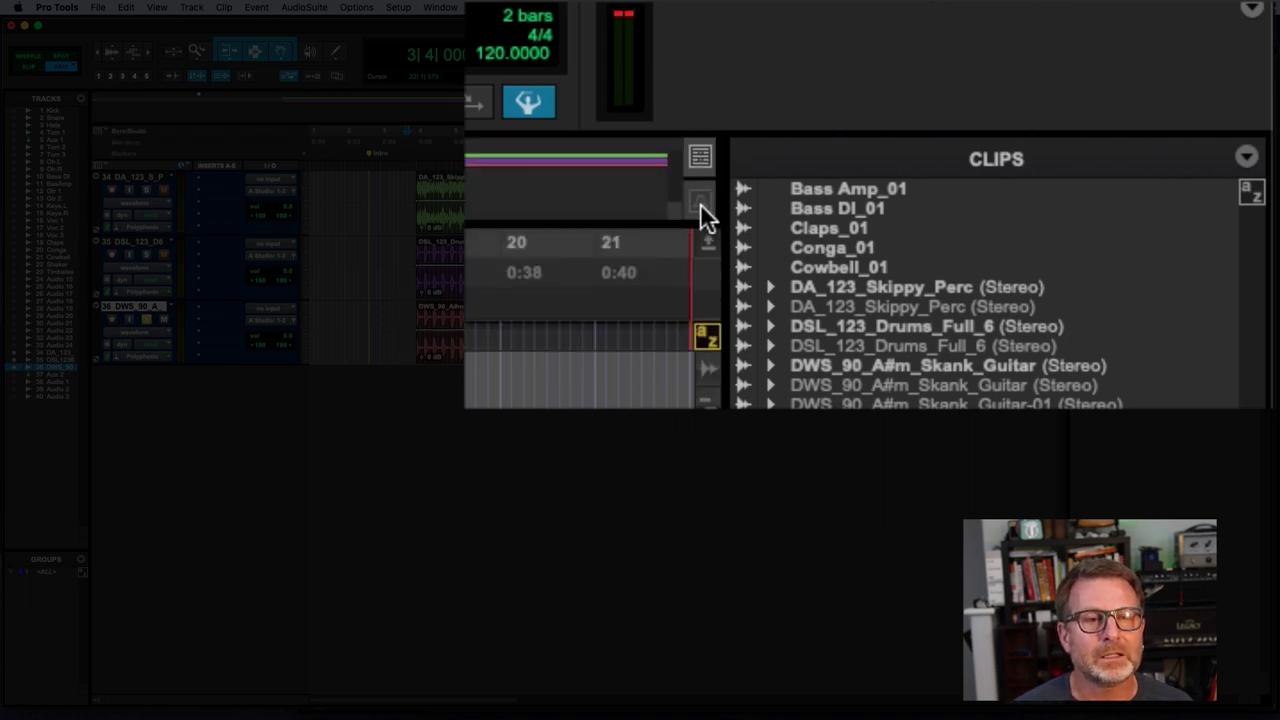
click(700, 203)
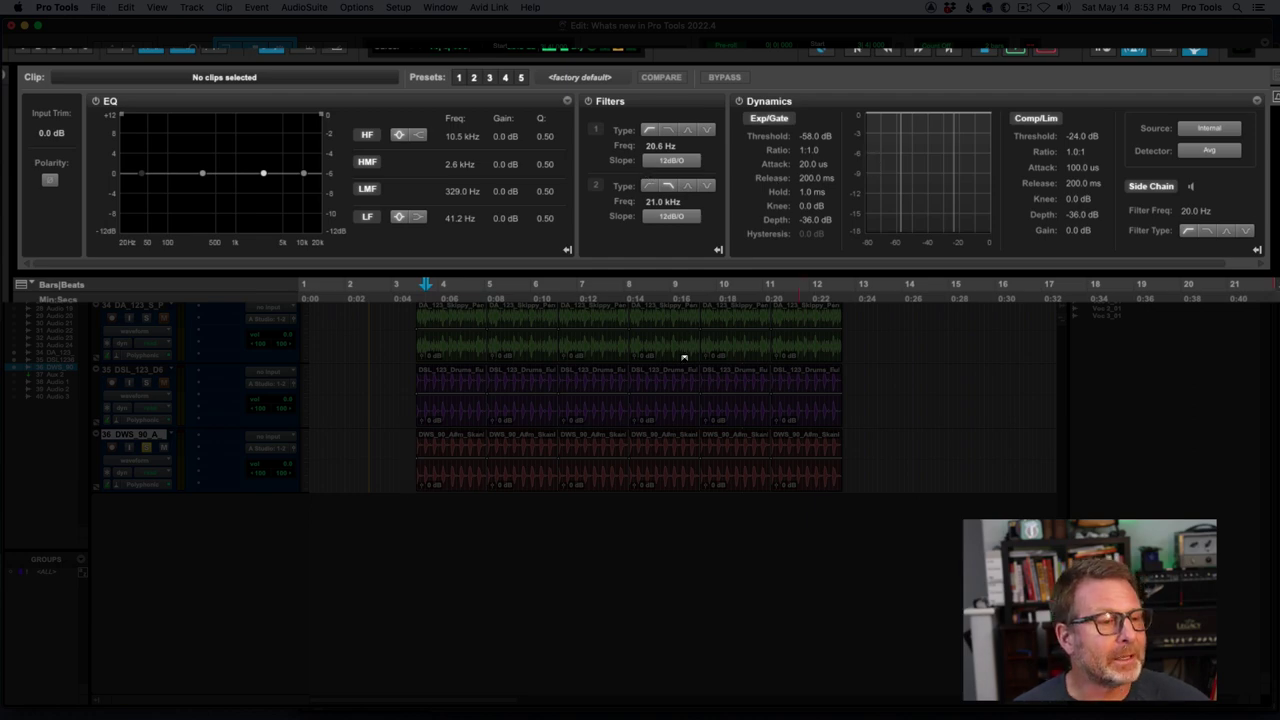
click(461, 476)
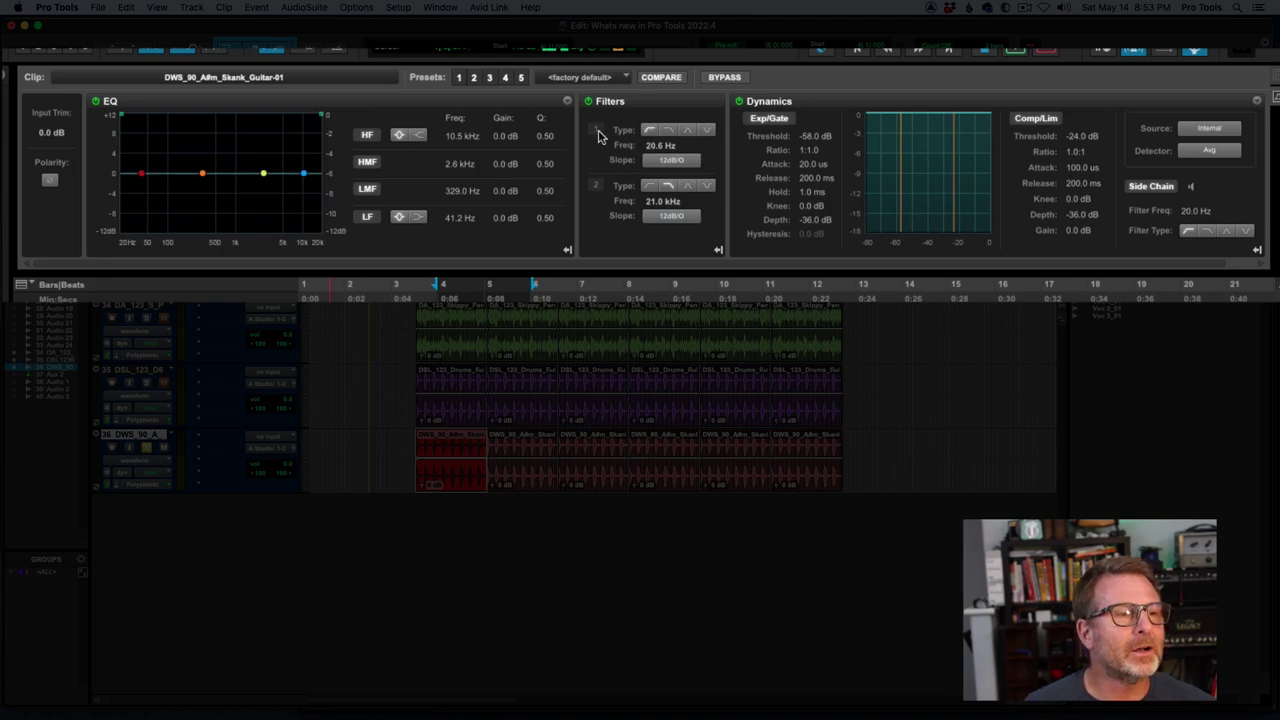
Step: Enable the high-pass filter, raise its cutoff to about 1.7 kHz, and audition the clip
click(597, 132)
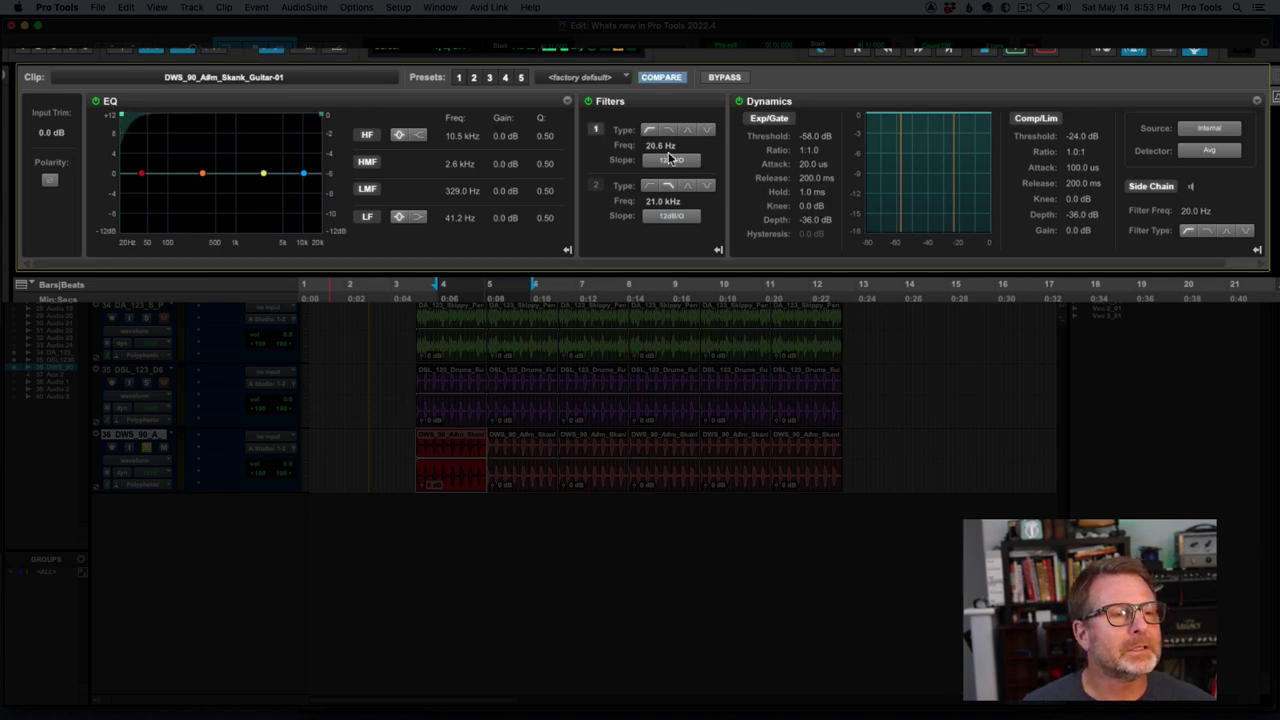
drag(667, 150, 660, 30)
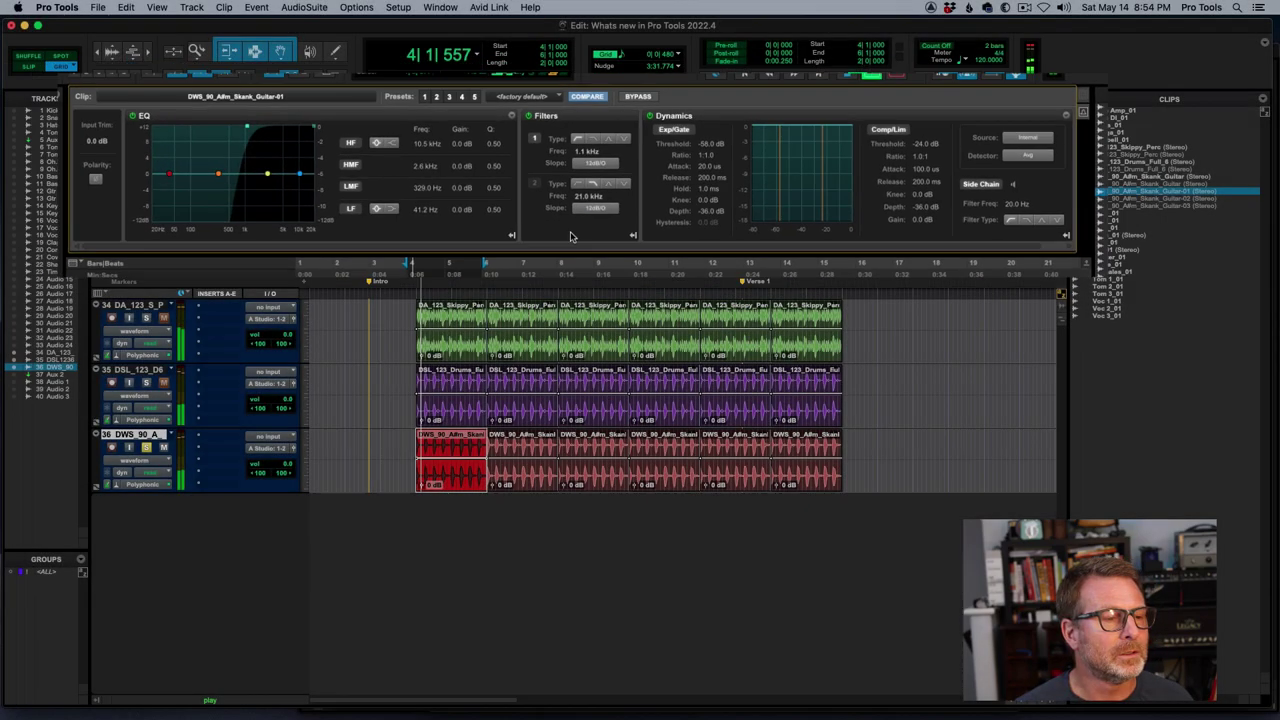
drag(571, 236, 592, 136)
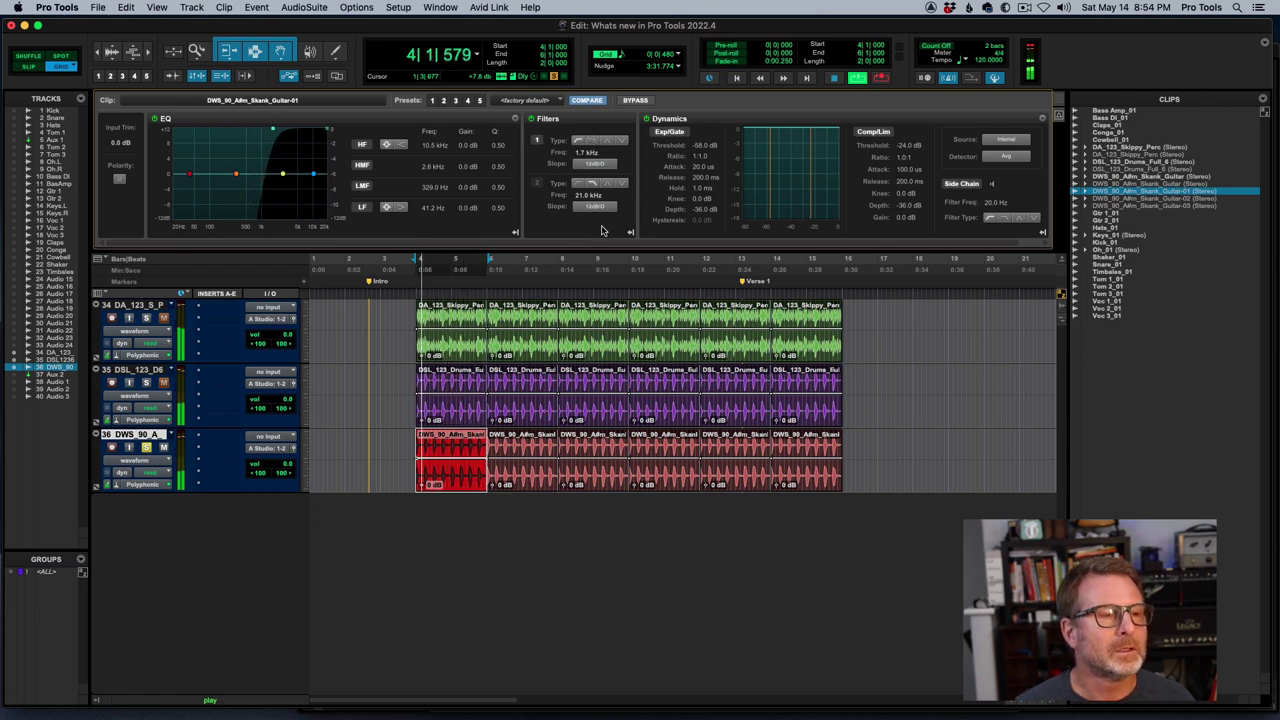
key(space)
click(407, 441)
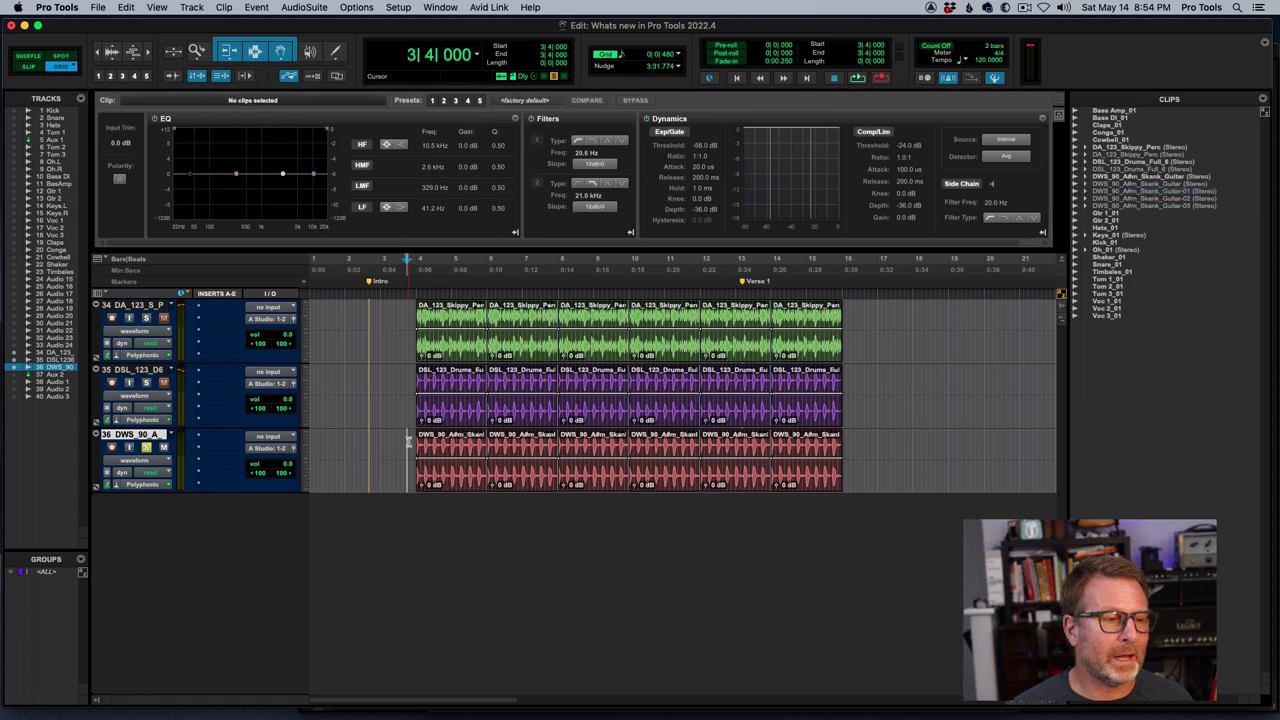
key(space)
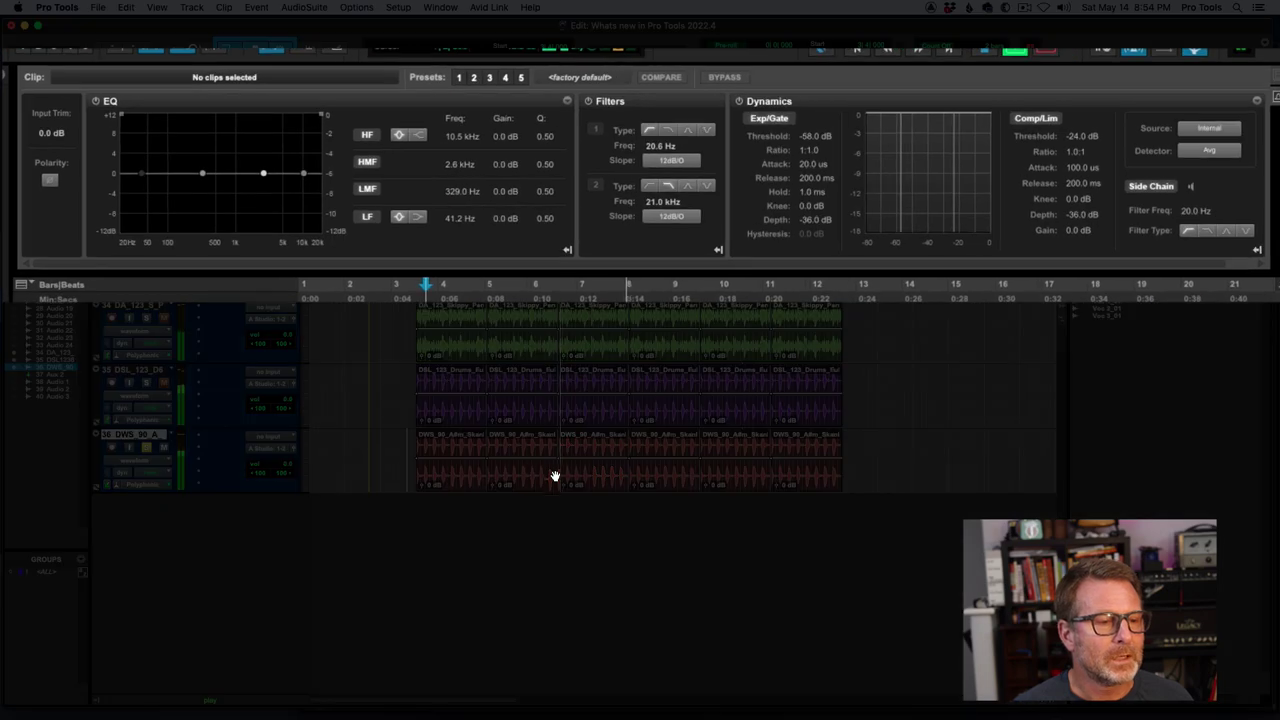
Step: On Guitar-02, cut the low-mid band around 218 Hz and sharpen the high-mid boost
key(space)
click(591, 479)
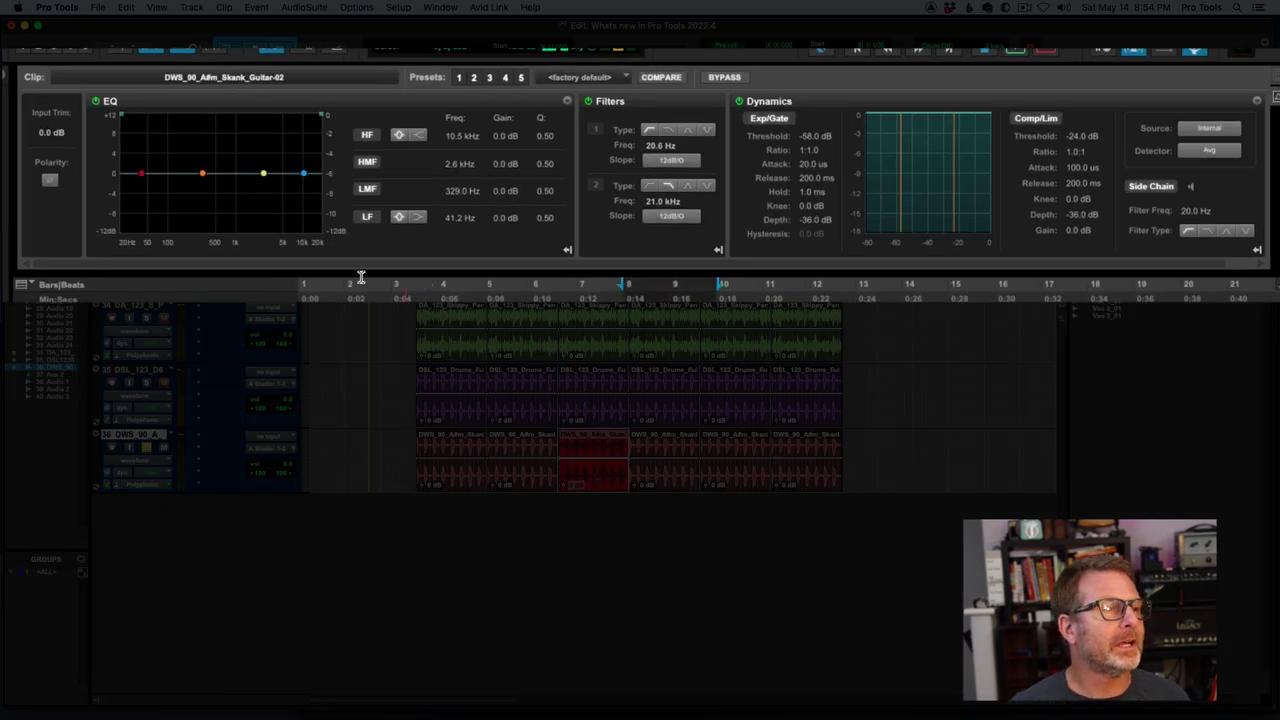
drag(202, 173, 249, 131)
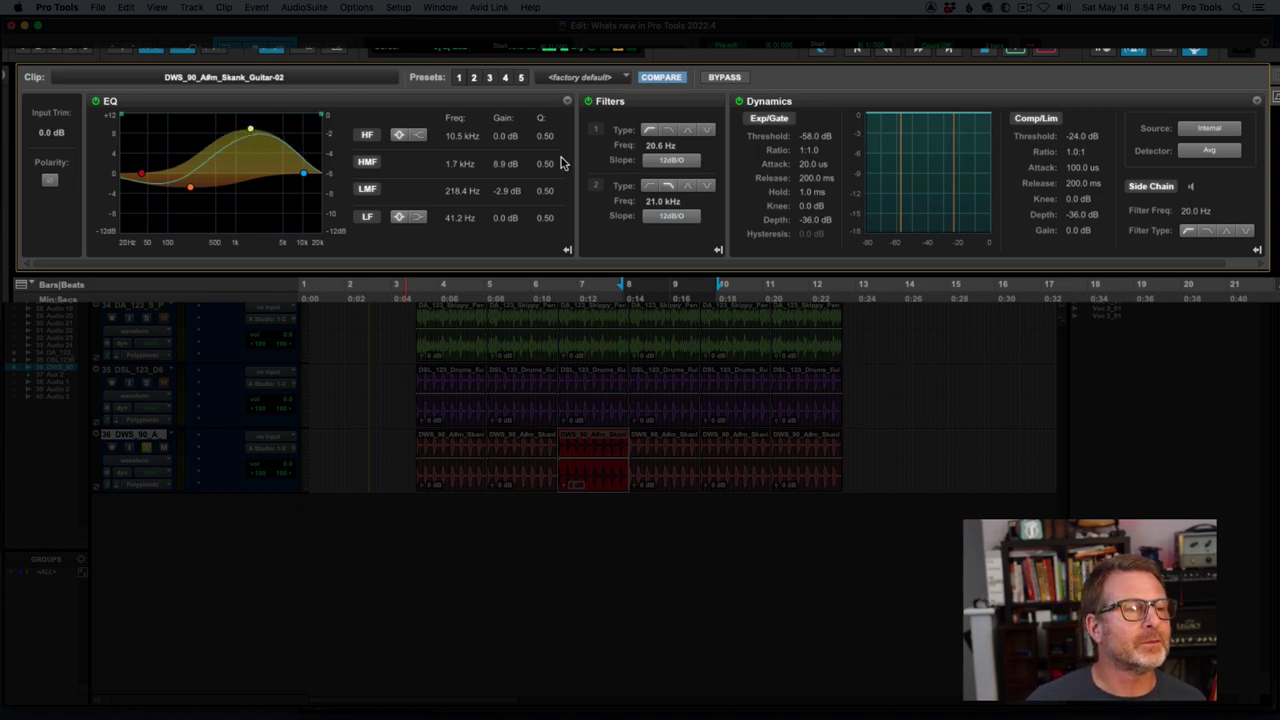
drag(549, 168, 596, 160)
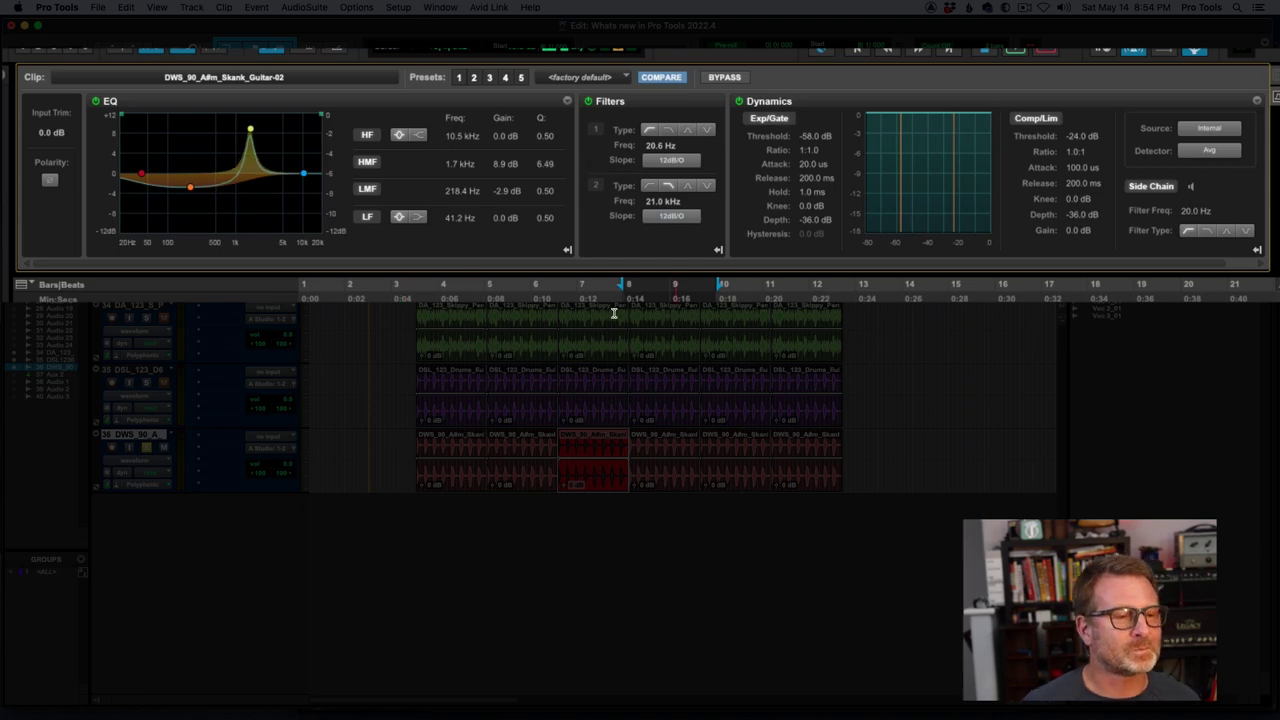
key(space)
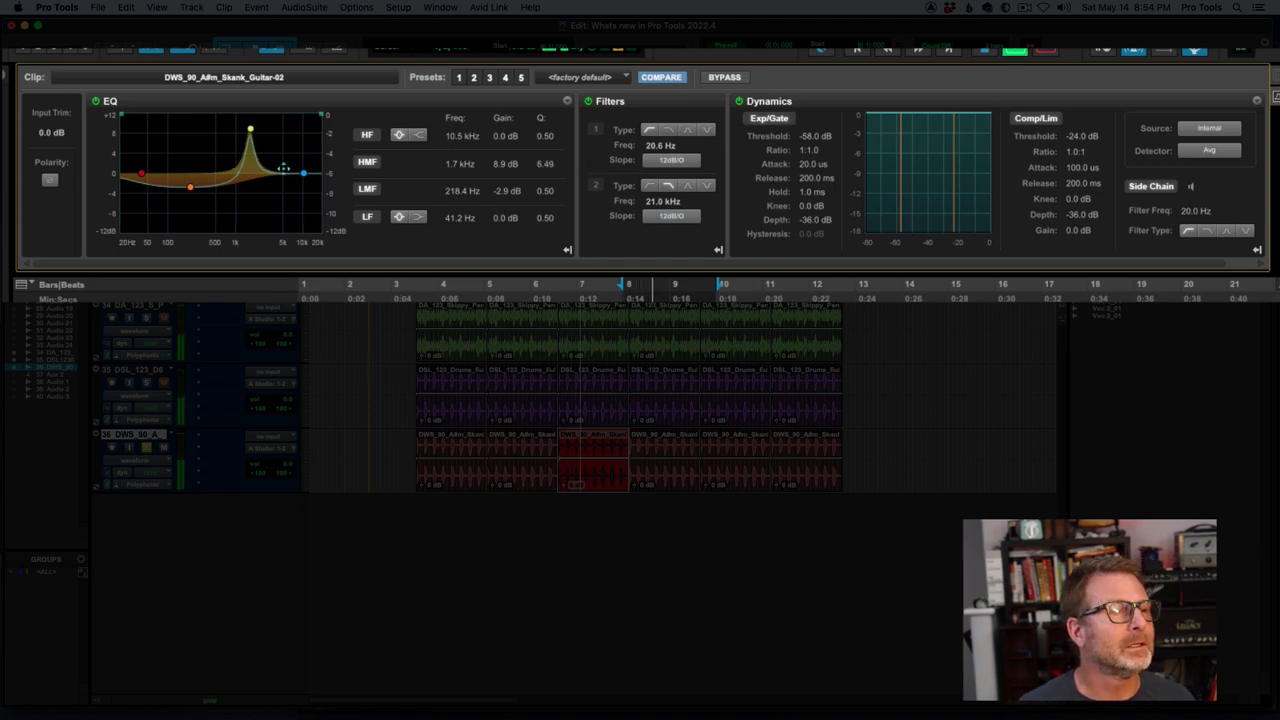
Step: Refine the EQ: high-mid peak at 4.6 kHz with narrower Q, low-mid cut about -5.6 dB
drag(251, 128, 279, 124)
drag(191, 188, 230, 197)
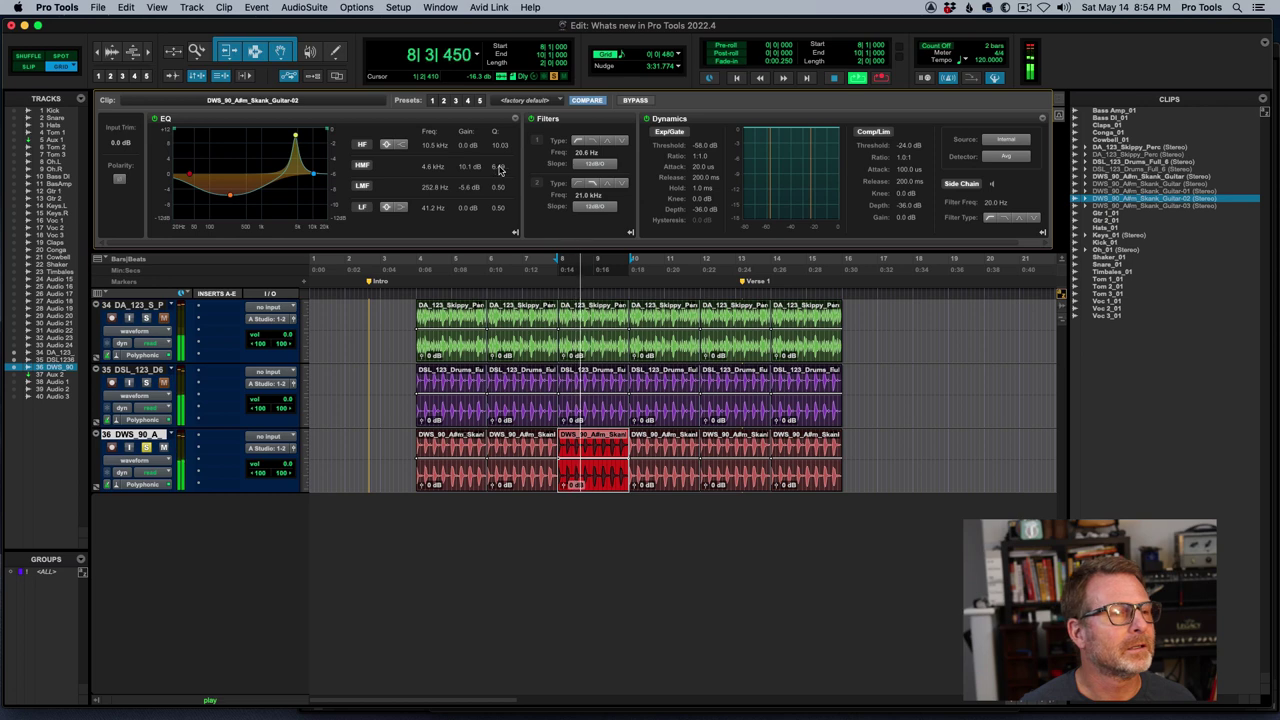
drag(502, 168, 539, 187)
key(space)
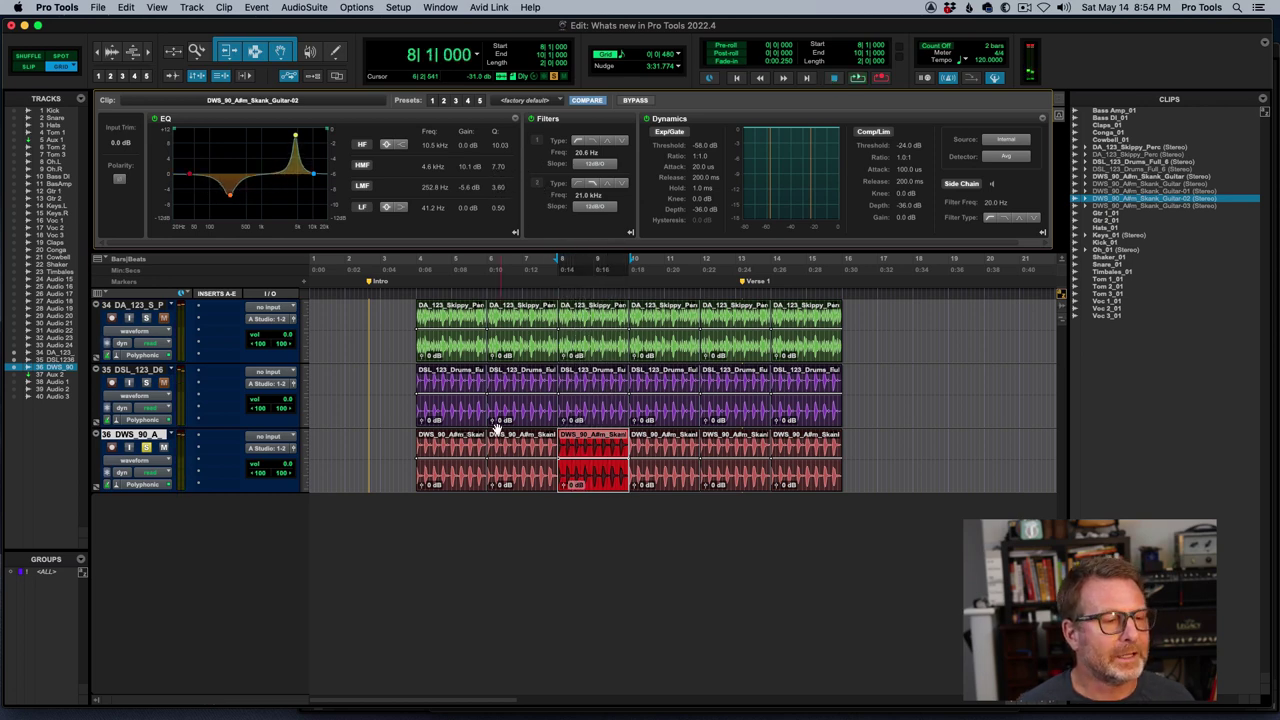
Step: Play the track from before the clips and compare the first three guitar clips' settings
click(410, 449)
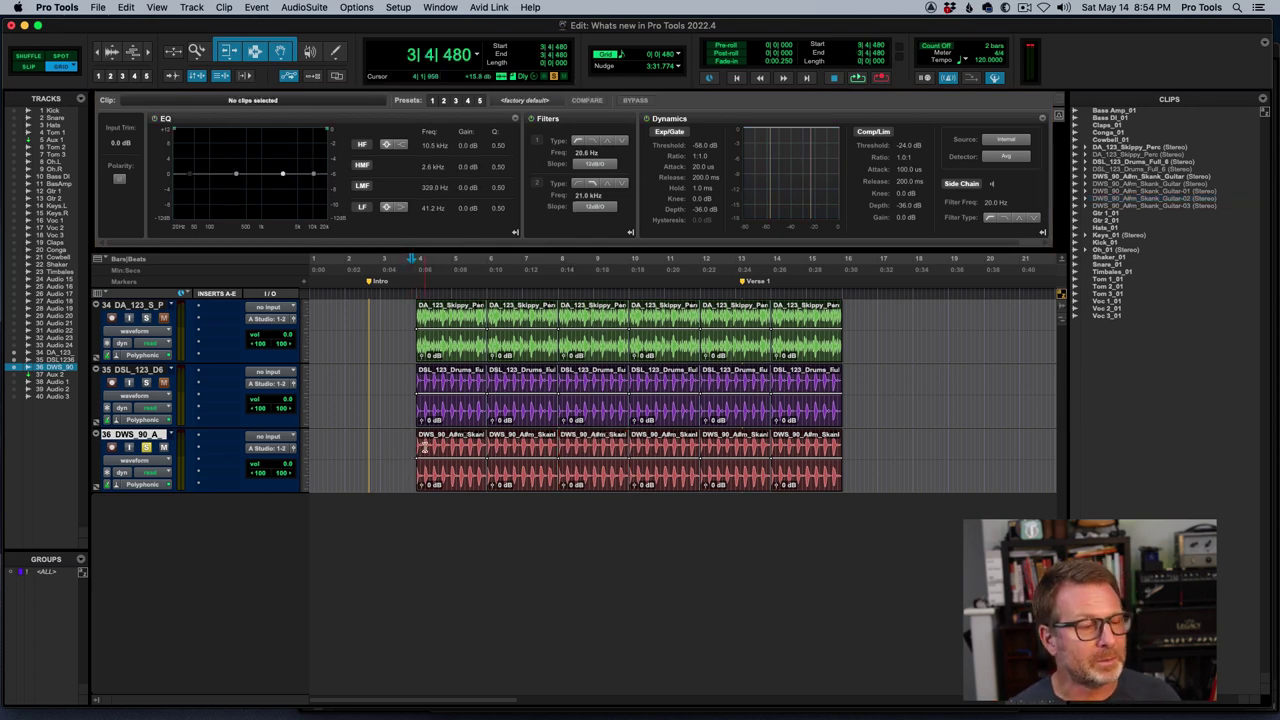
key(space)
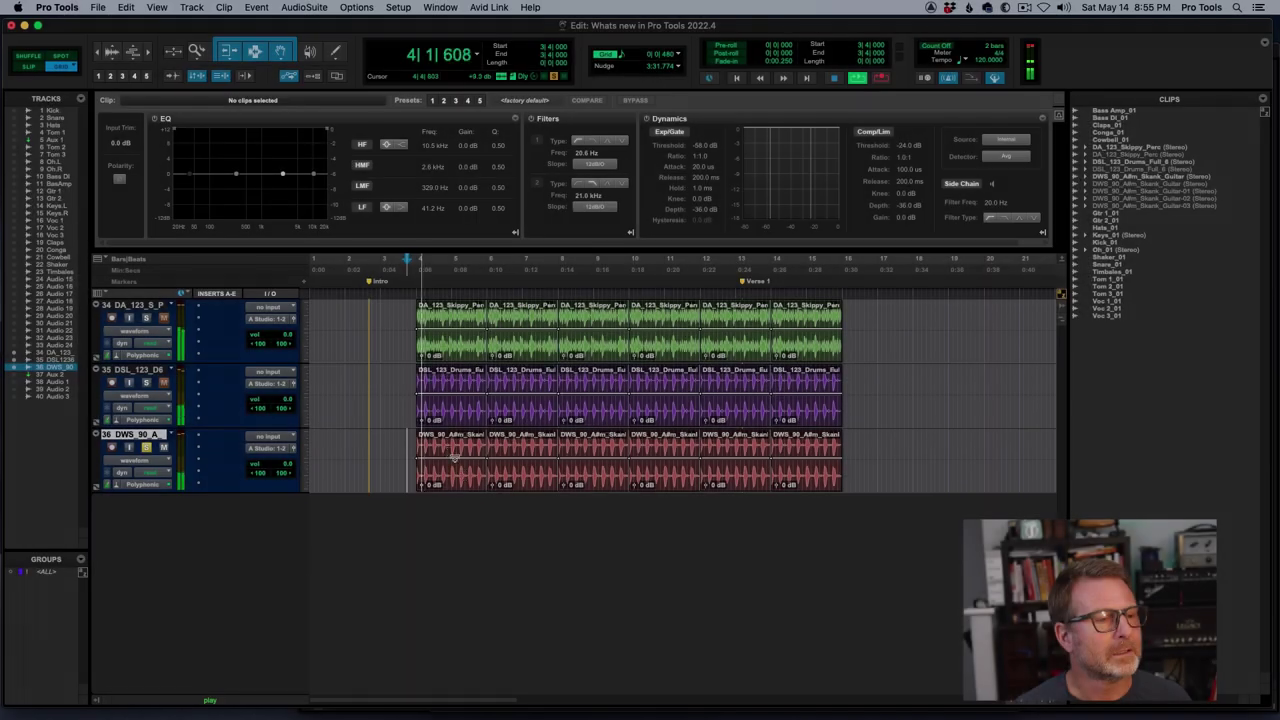
click(463, 474)
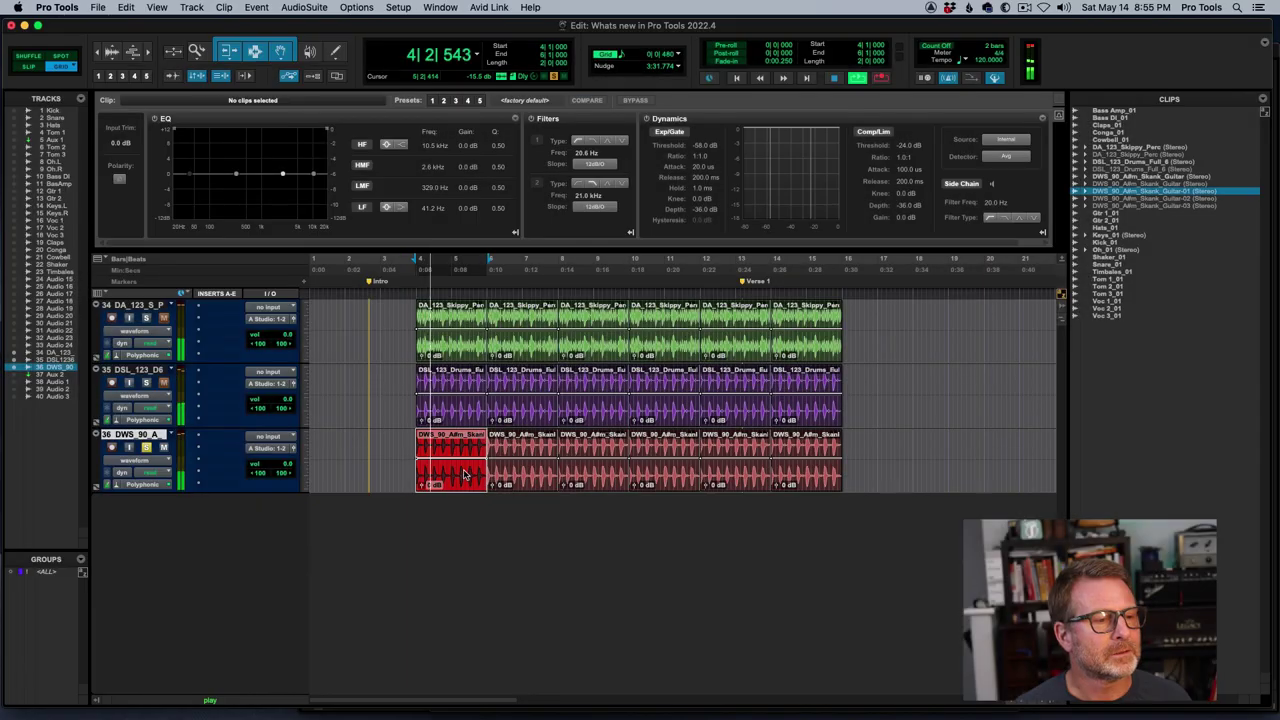
click(532, 482)
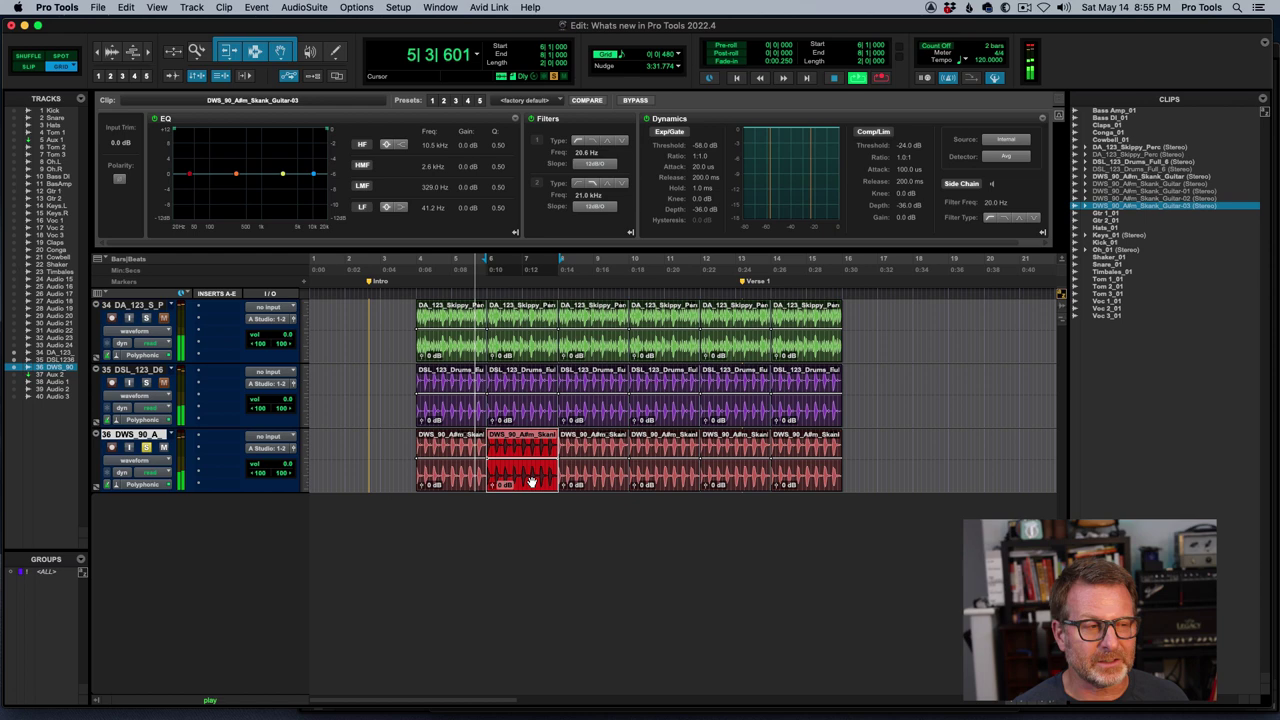
click(593, 480)
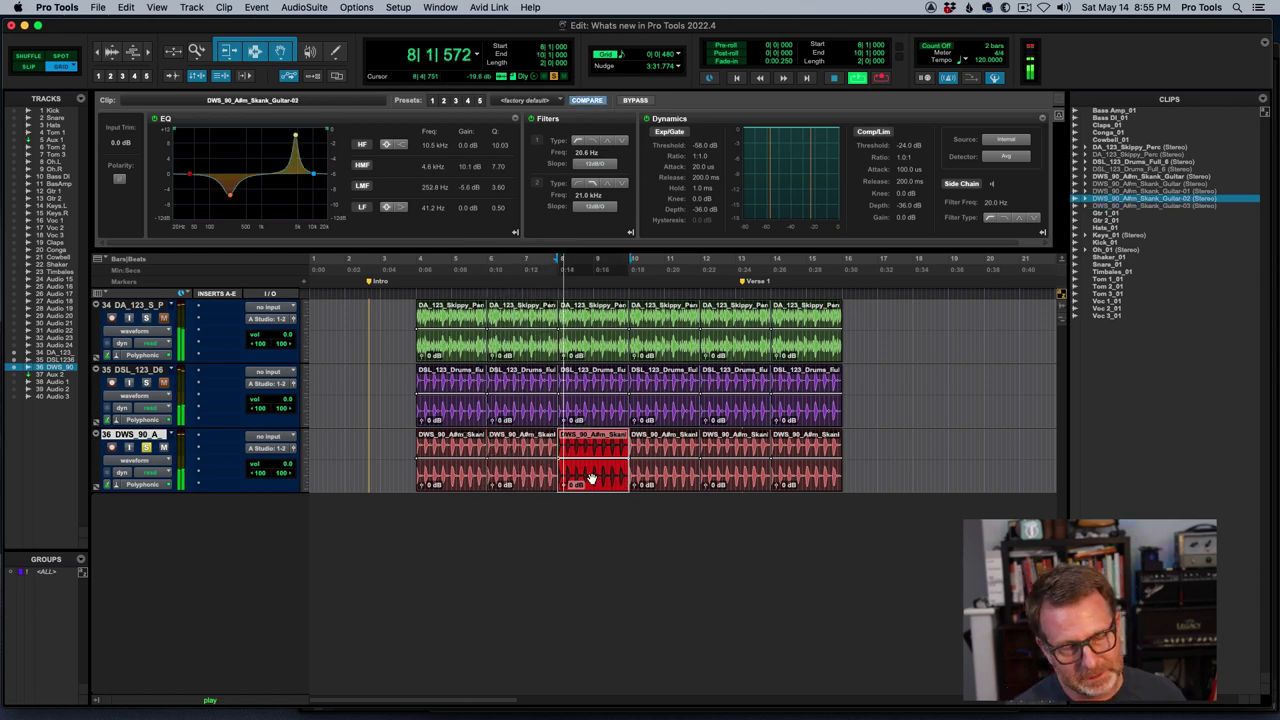
Step: Select all six guitar clips on track 36 and start playback
key(space)
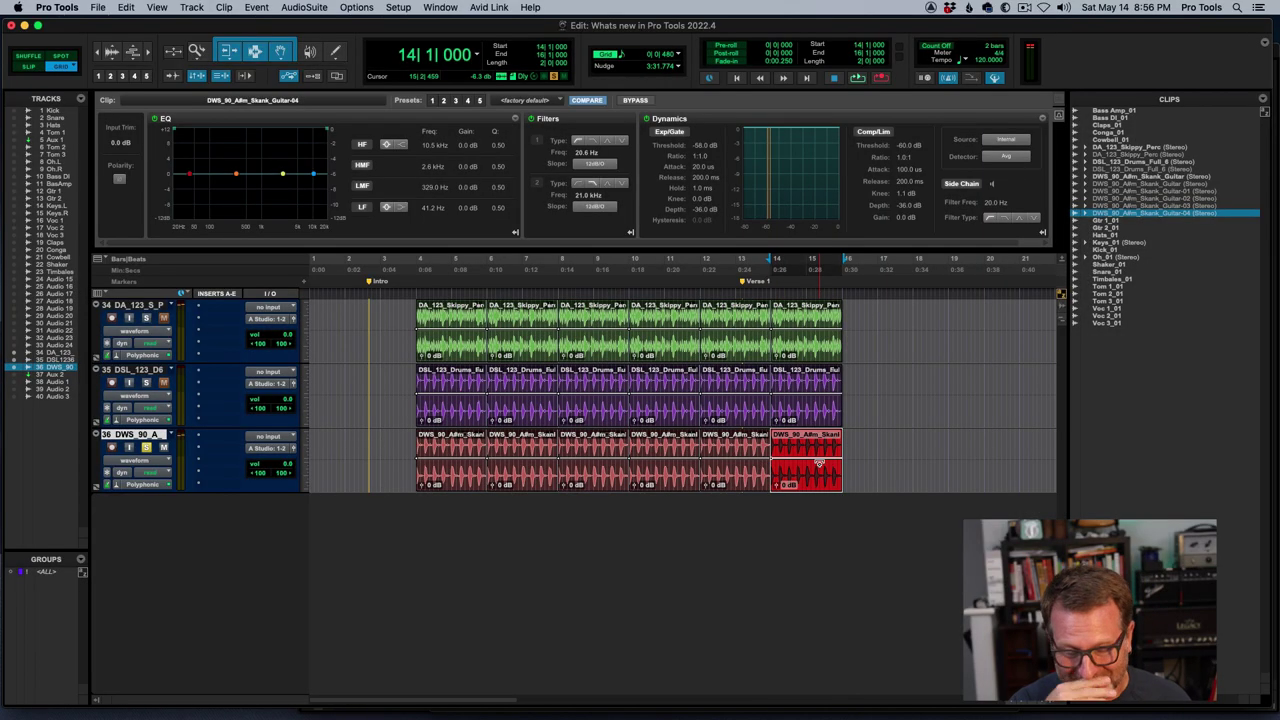
shift+click(470, 478)
key(space)
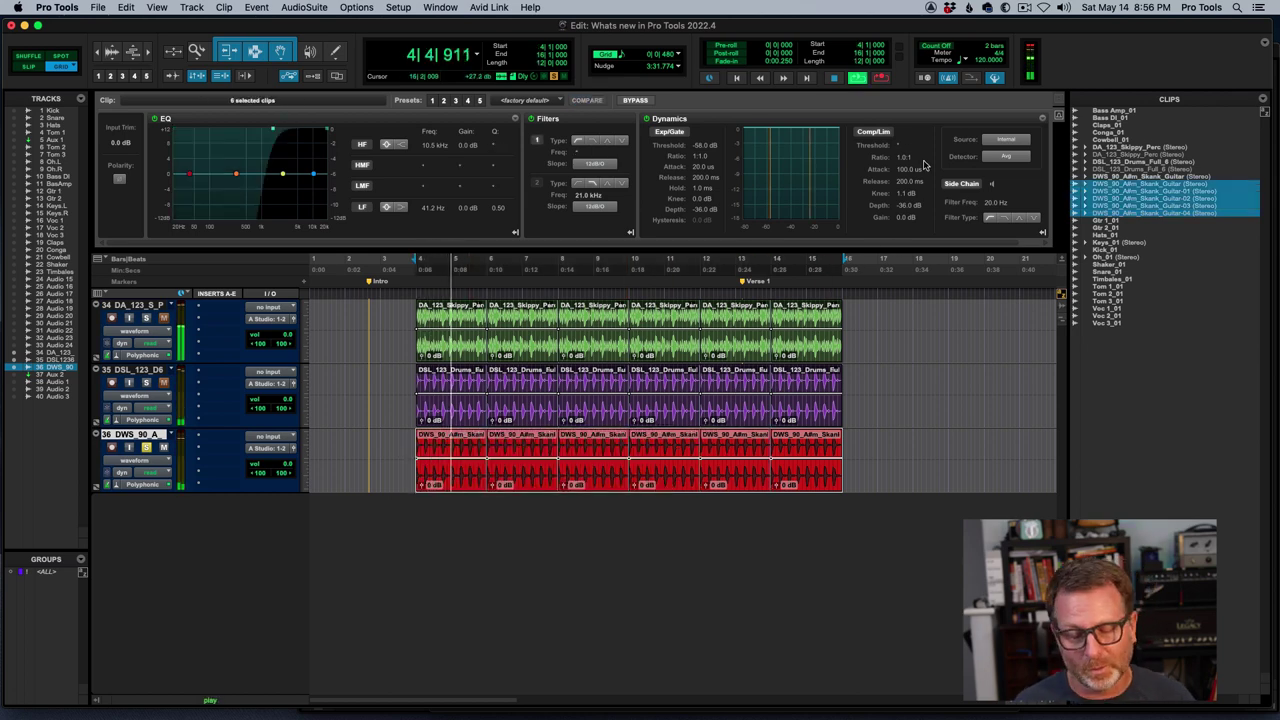
Step: Set Comp/Lim ratio to 3.0:1 and threshold to -14.6 dB, then bypass and re-enable to compare
drag(922, 160, 913, 148)
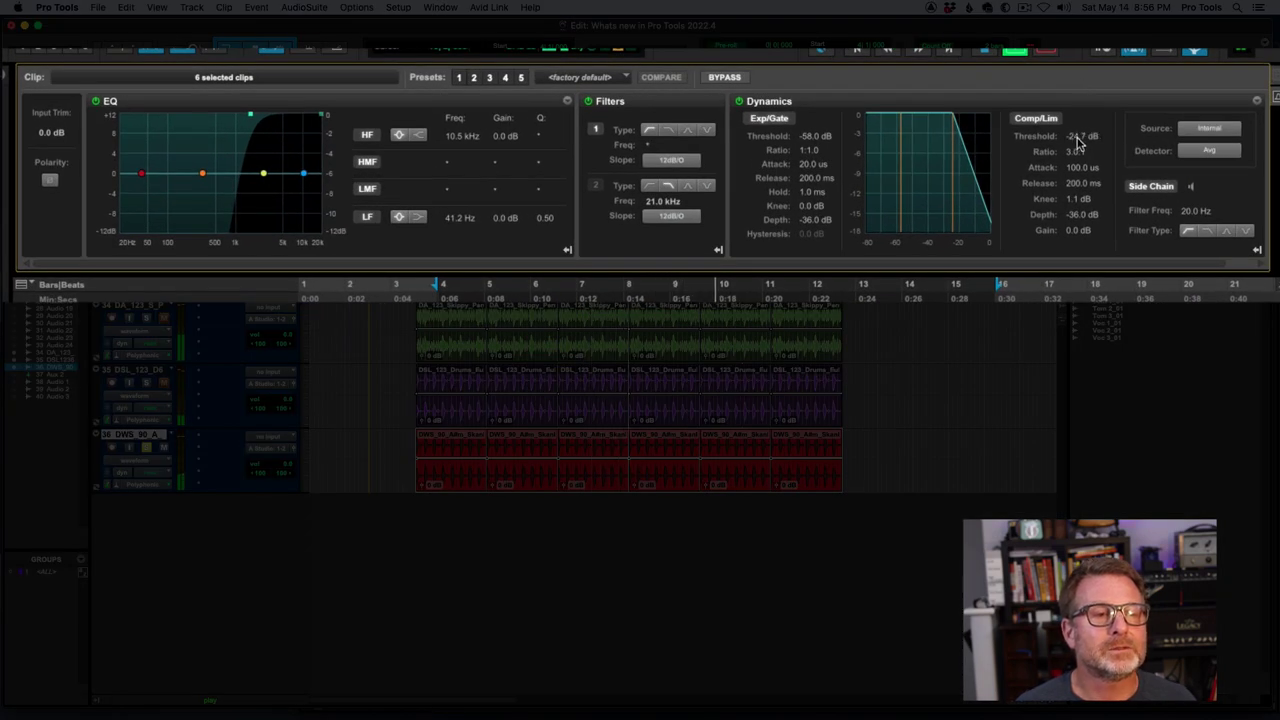
drag(1078, 143, 1092, 102)
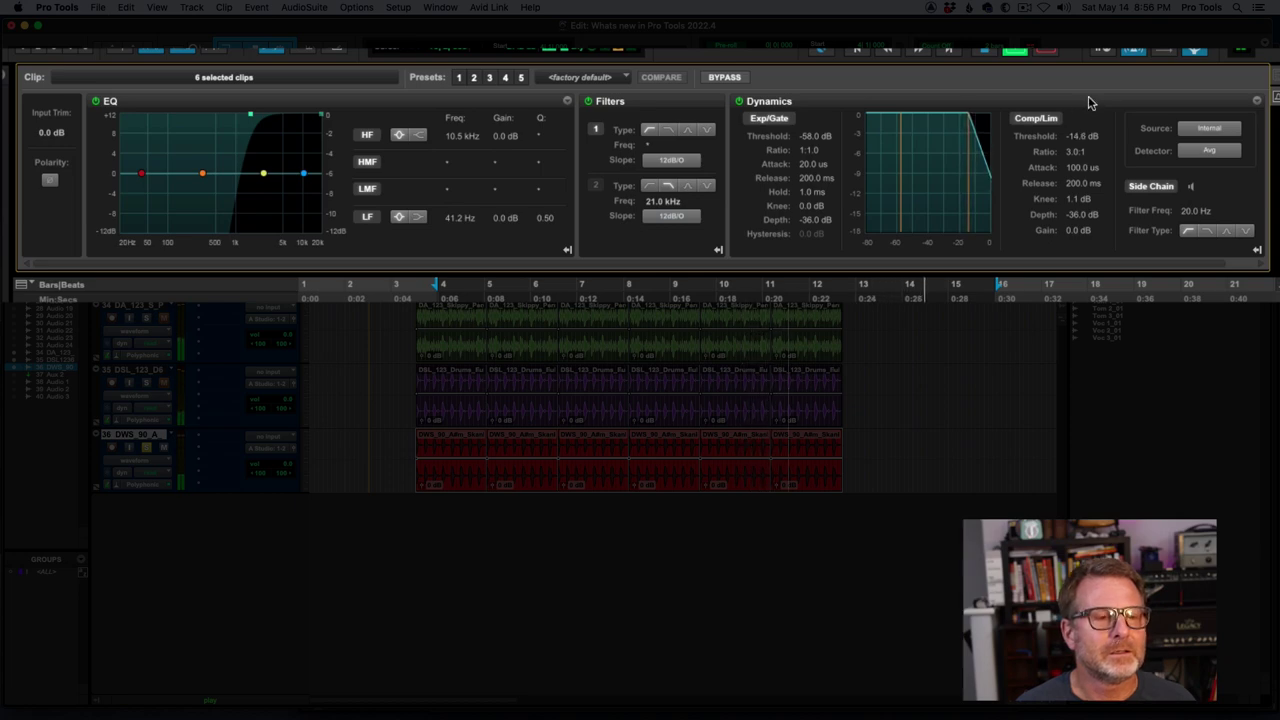
click(1040, 120)
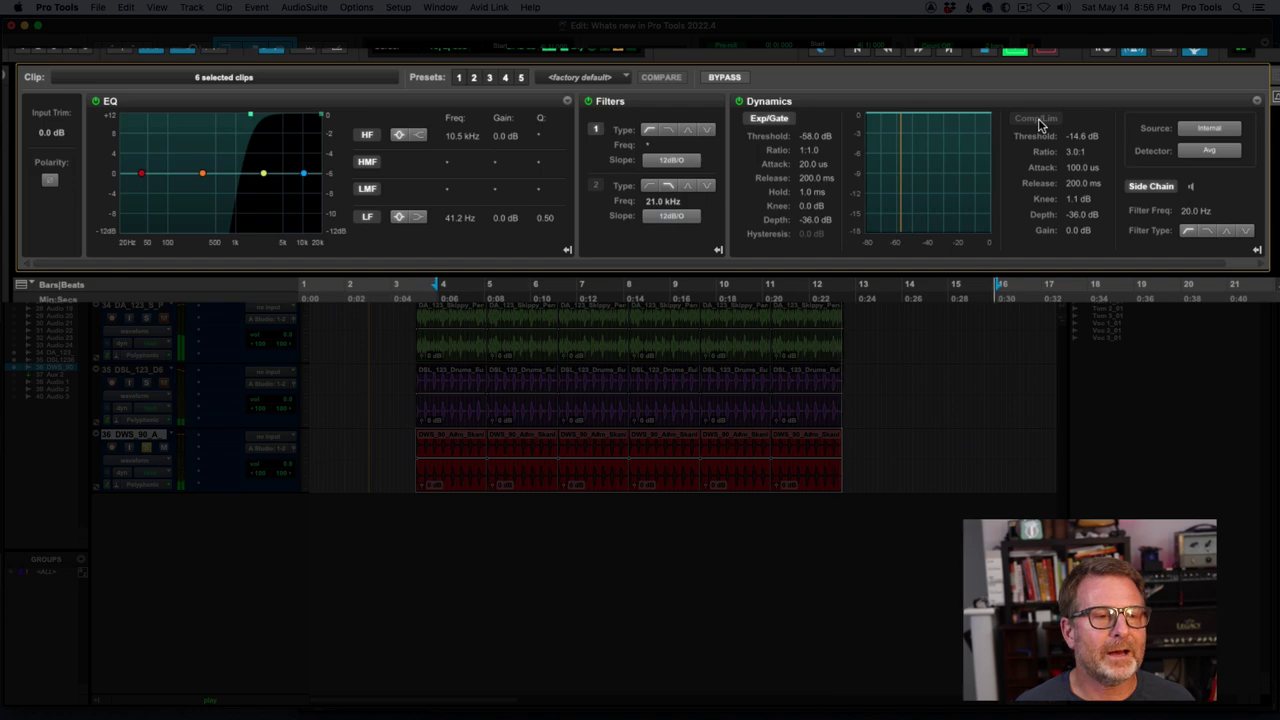
click(1040, 120)
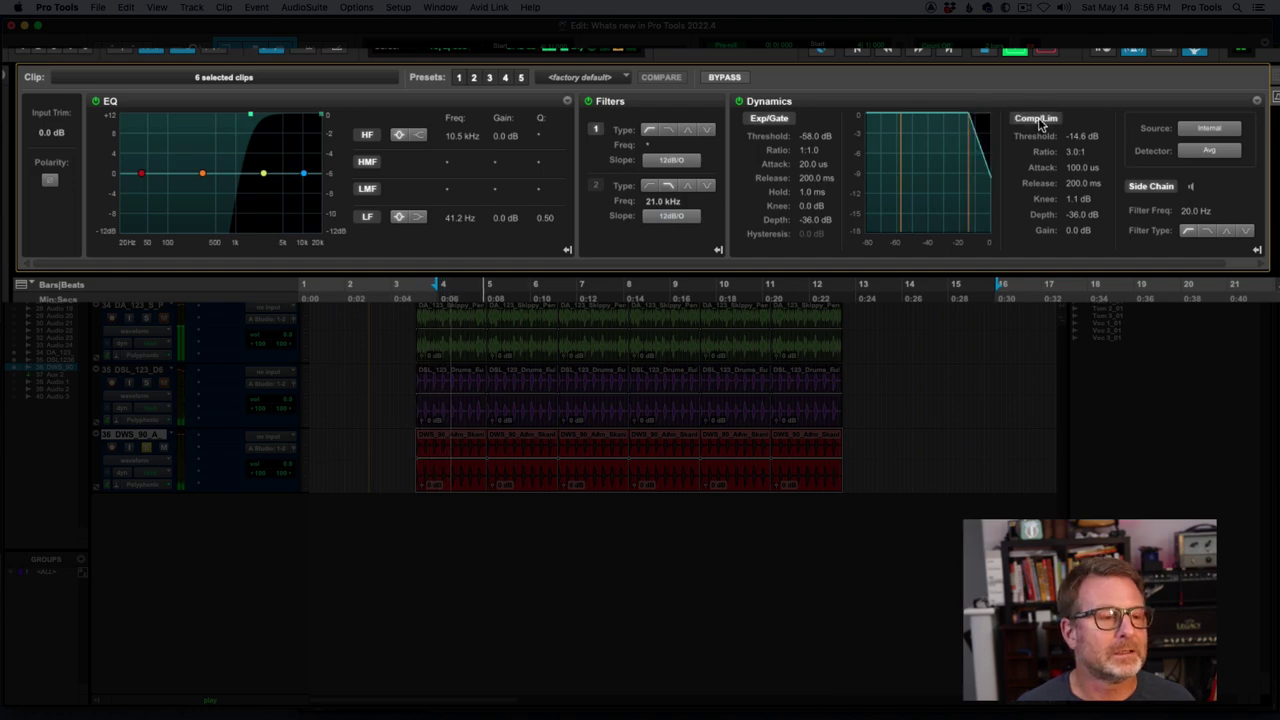